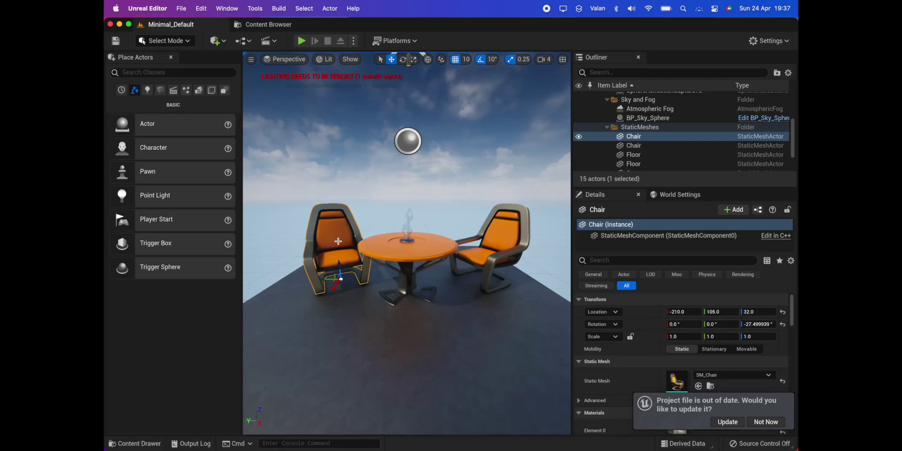
Step: Delete both chairs, the table and the statue, and enlarge the Outliner to show all actors
{"action": "key", "text": "Delete"}
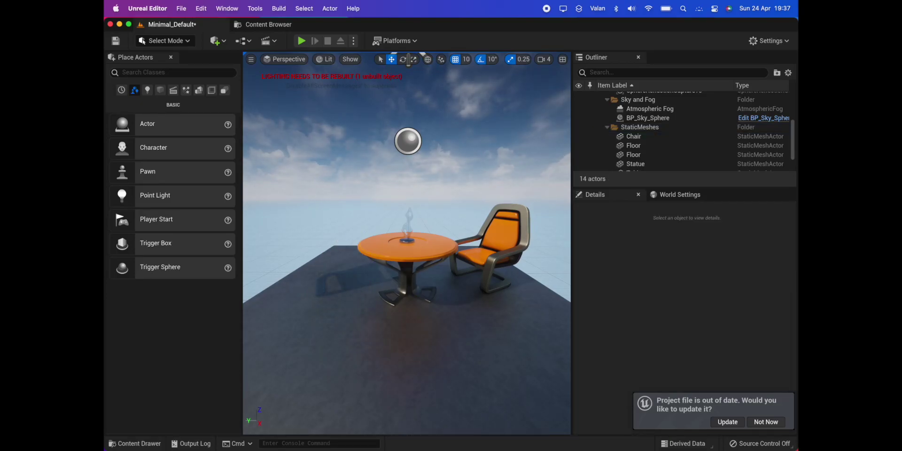
{"action": "left_click", "coordinate": [483, 292]}
{"action": "key", "text": "Delete"}
{"action": "left_click", "coordinate": [420, 255]}
{"action": "key", "text": "Delete"}
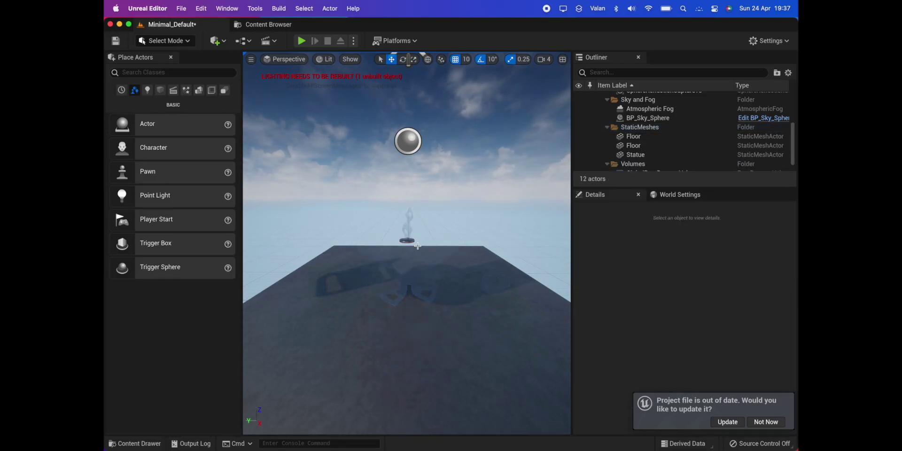
{"action": "left_click", "coordinate": [408, 240]}
{"action": "key", "text": "Delete"}
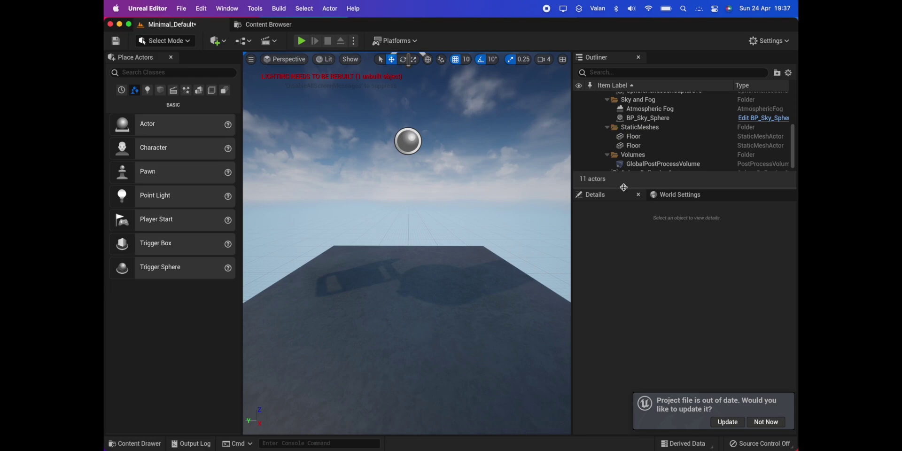
{"action": "left_click_drag", "start_coordinate": [623, 187], "coordinate": [613, 307]}
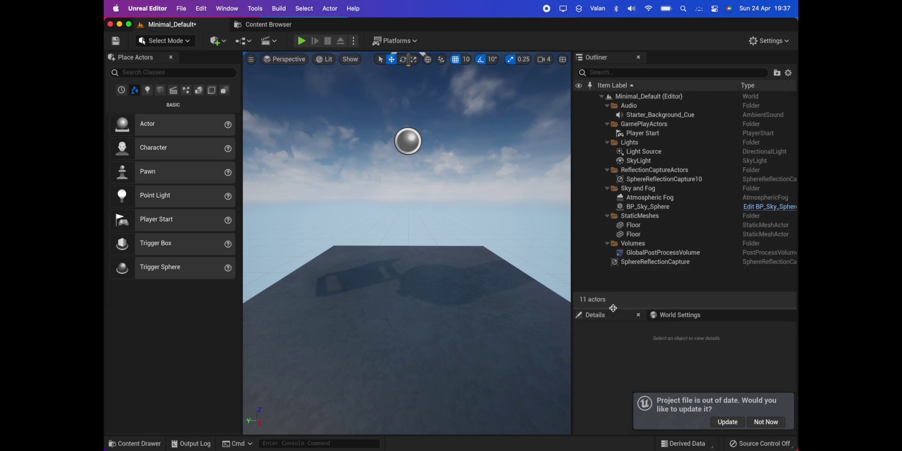
Step: Delete SphereReflectionCapture10, Player Start and Starter_Background_Cue via the Outliner
{"action": "left_click", "coordinate": [657, 181]}
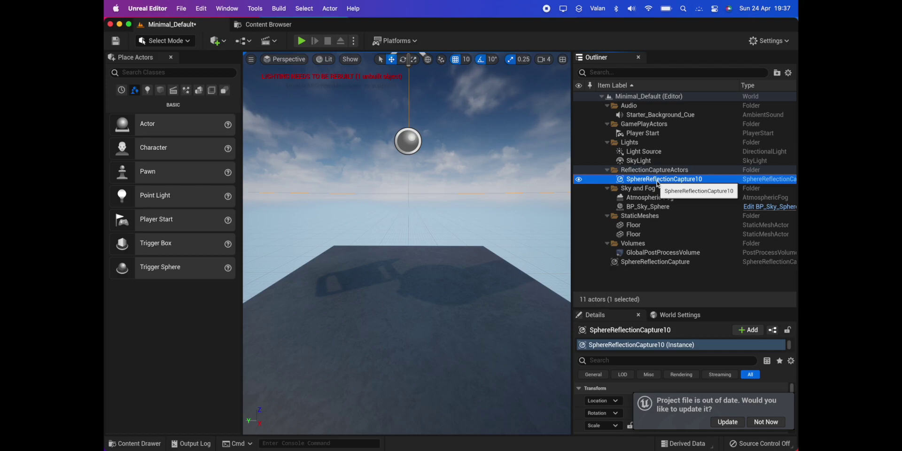
{"action": "key", "text": "Delete"}
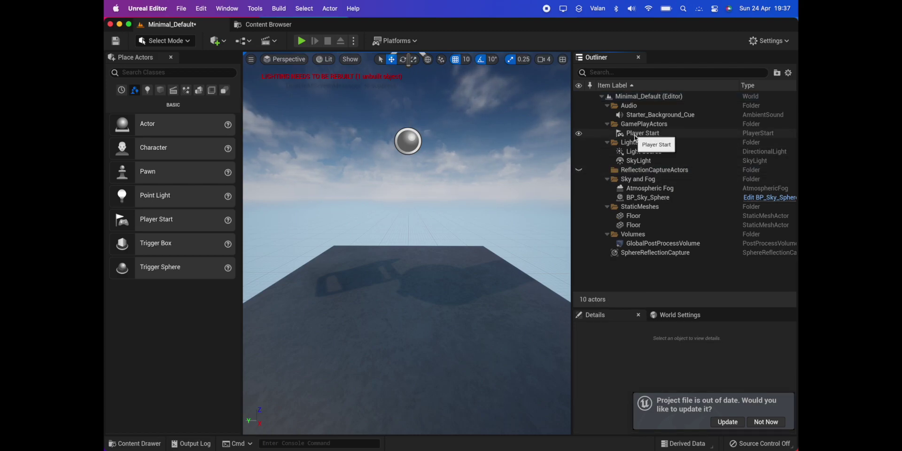
{"action": "left_click", "coordinate": [635, 135]}
{"action": "key", "text": "Delete"}
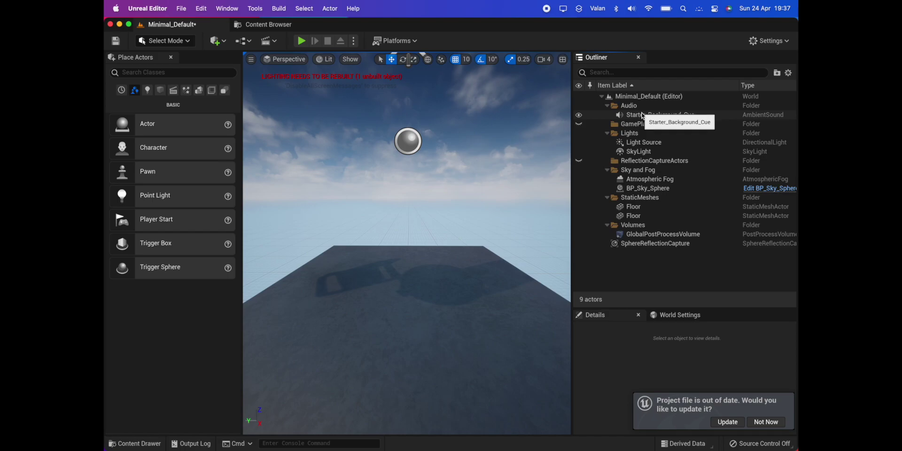
{"action": "left_click", "coordinate": [643, 116]}
{"action": "key", "text": "Delete"}
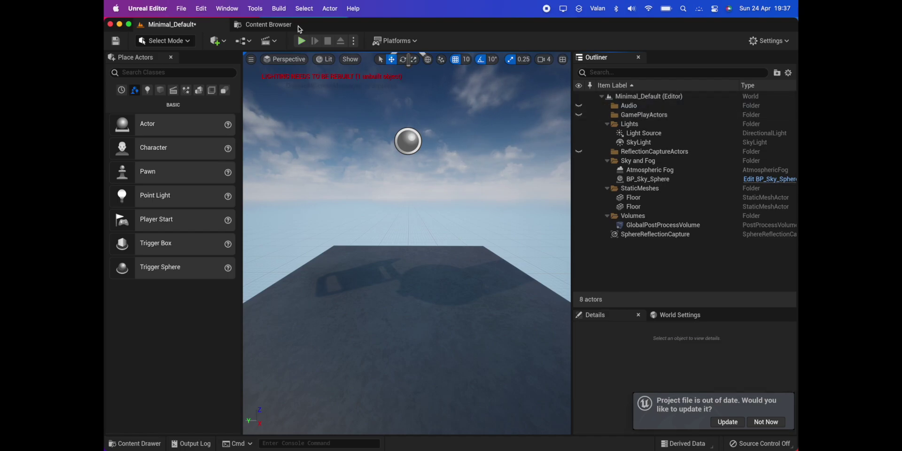
{"action": "left_click", "coordinate": [279, 9]}
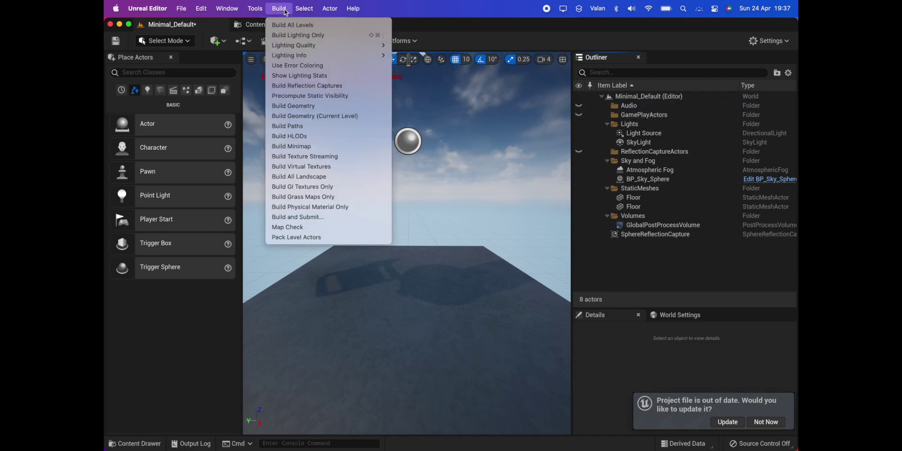
Step: Run Build Lighting Only and update the out-of-date Cornell.uproject file
{"action": "left_click", "coordinate": [291, 35]}
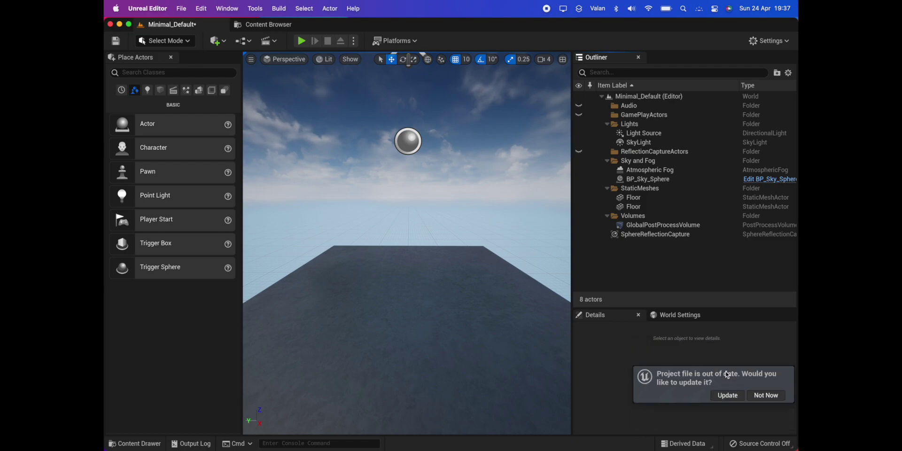
{"action": "left_click", "coordinate": [727, 421]}
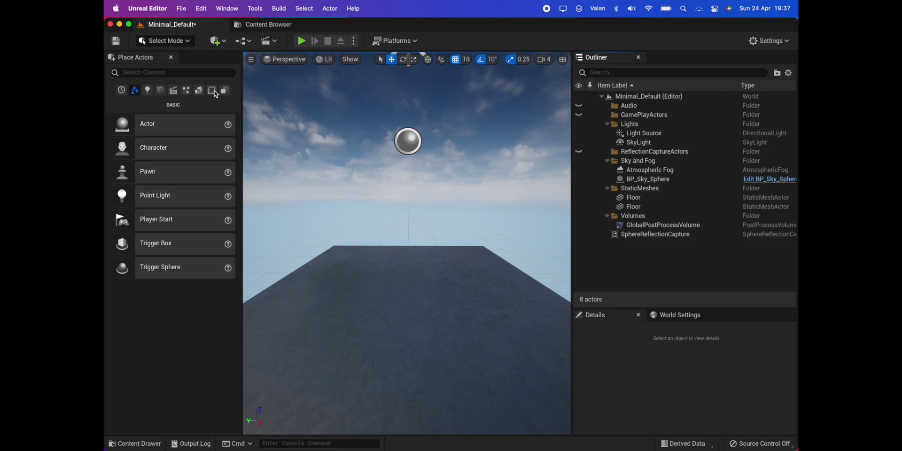
Step: Add a Cube from Quick Add > Shapes and lift it to Location Z 50
{"action": "left_click", "coordinate": [217, 41]}
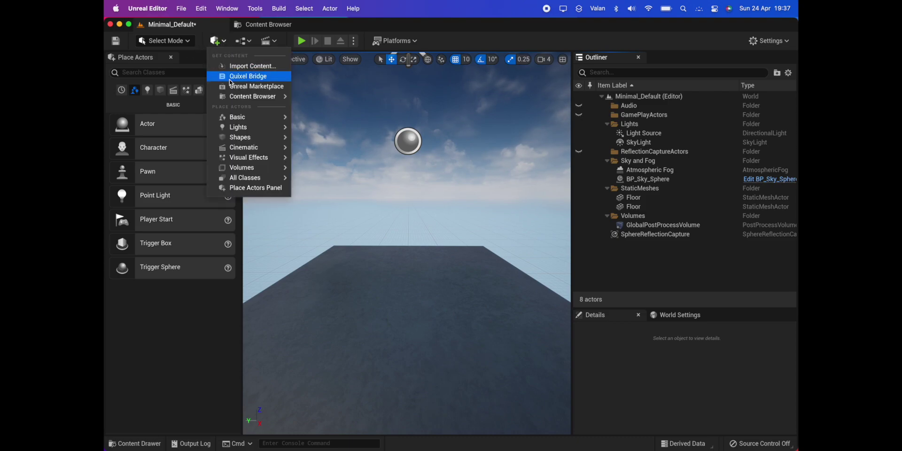
{"action": "mouse_move", "coordinate": [248, 130]}
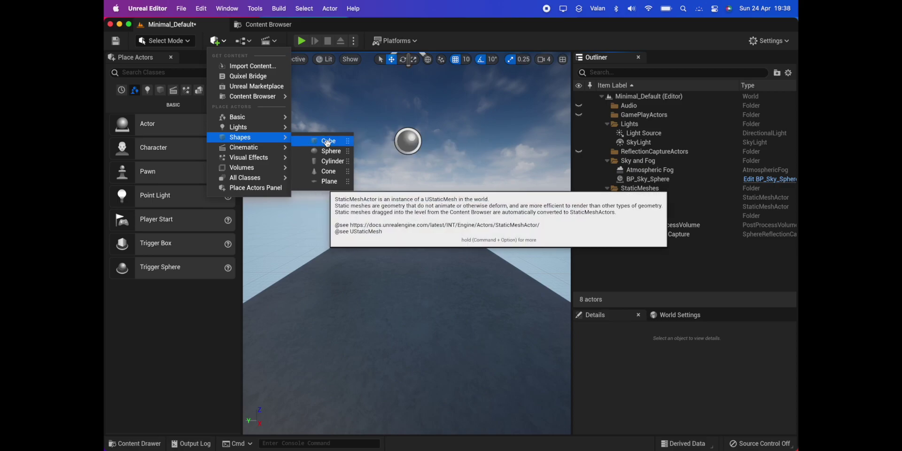
{"action": "left_click", "coordinate": [328, 141]}
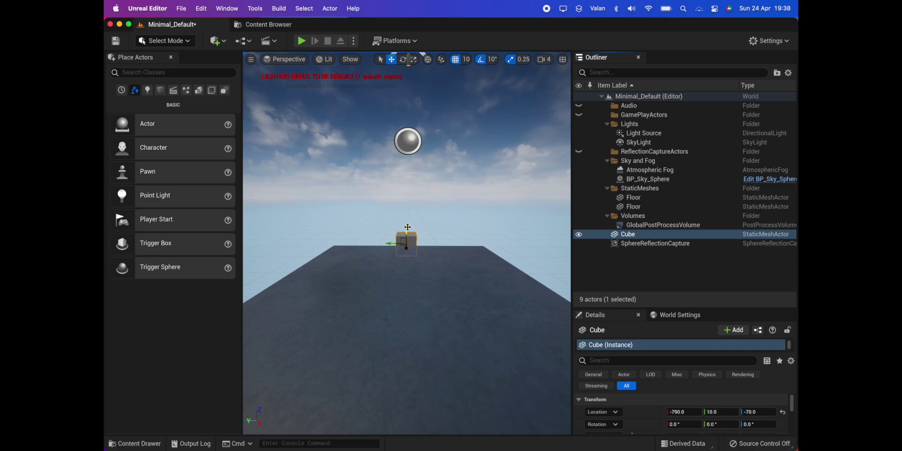
{"action": "left_click_drag", "start_coordinate": [407, 227], "coordinate": [404, 203]}
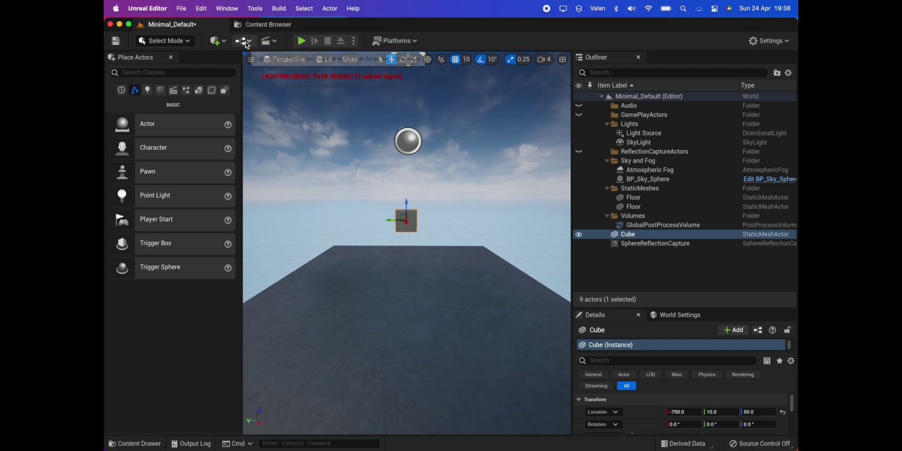
Step: Scale the cube into a tall, broad wall panel
{"action": "left_click", "coordinate": [414, 60]}
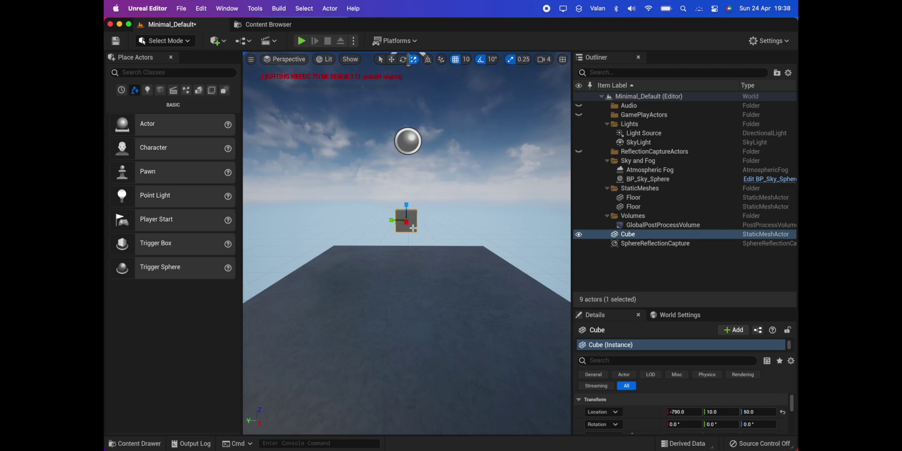
{"action": "left_click_drag", "start_coordinate": [406, 206], "coordinate": [406, 150]}
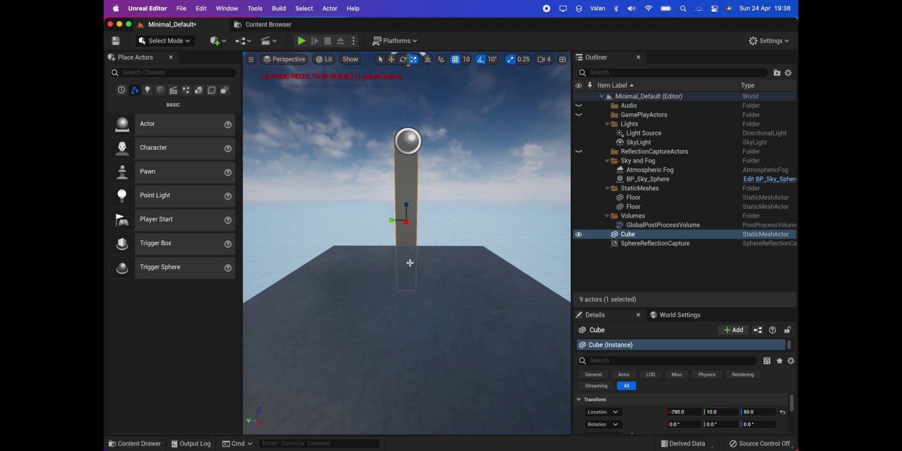
{"action": "left_click_drag", "start_coordinate": [393, 222], "coordinate": [320, 221]}
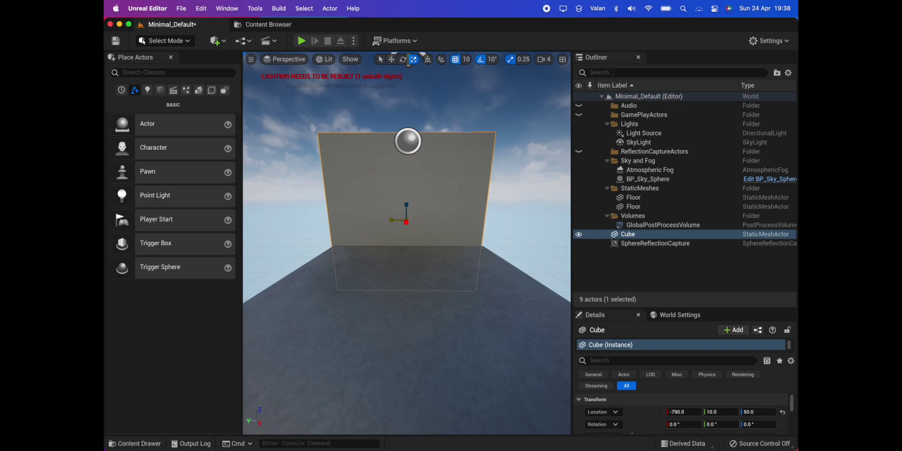
{"action": "left_click_drag", "start_coordinate": [320, 221], "coordinate": [310, 221]}
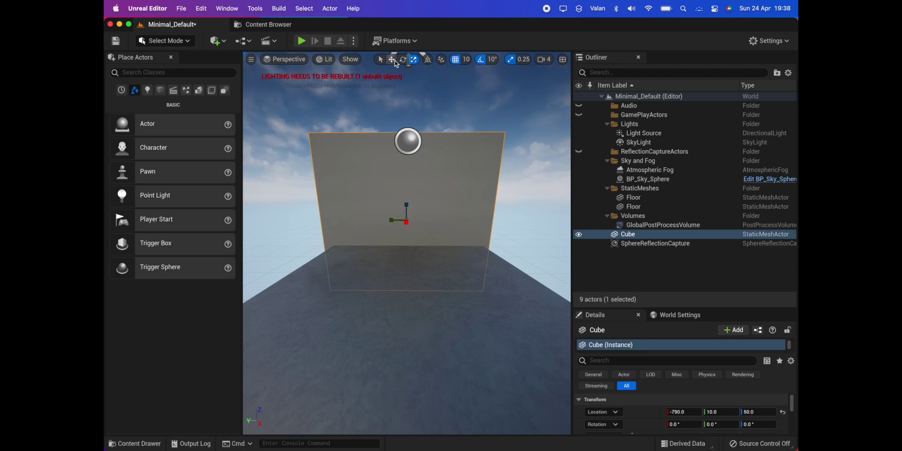
Step: Move the wall up to Location Z 290 and nearer to X -750
{"action": "left_click", "coordinate": [391, 59]}
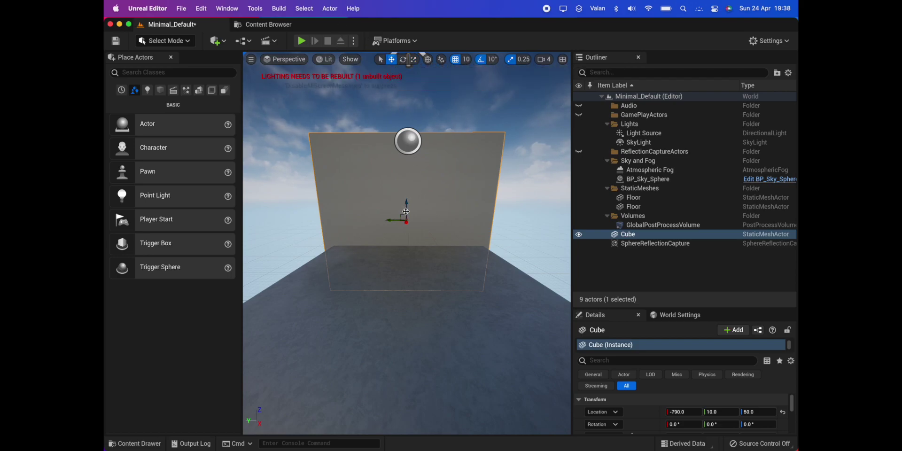
{"action": "left_click_drag", "start_coordinate": [406, 203], "coordinate": [404, 147]}
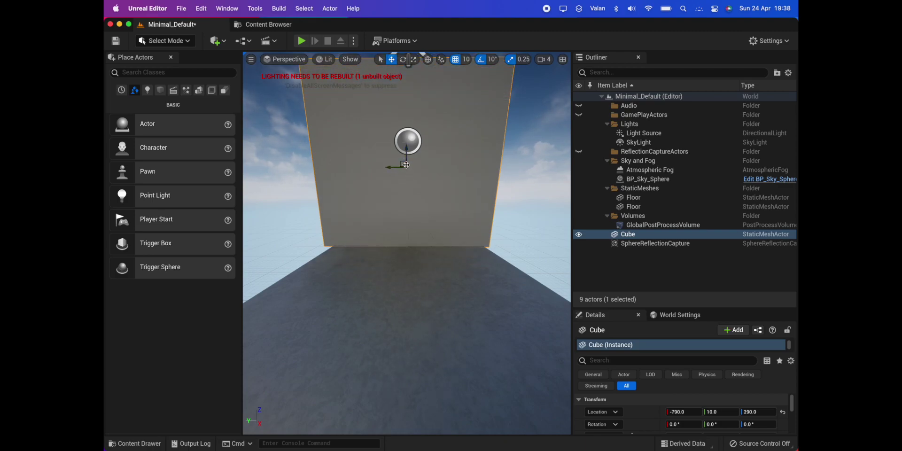
{"action": "left_click_drag", "start_coordinate": [406, 165], "coordinate": [405, 163]}
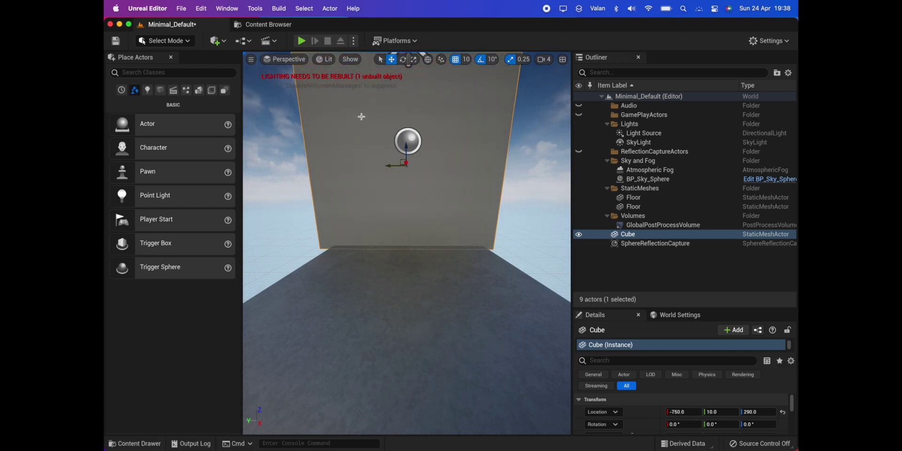
{"action": "left_click", "coordinate": [279, 9]}
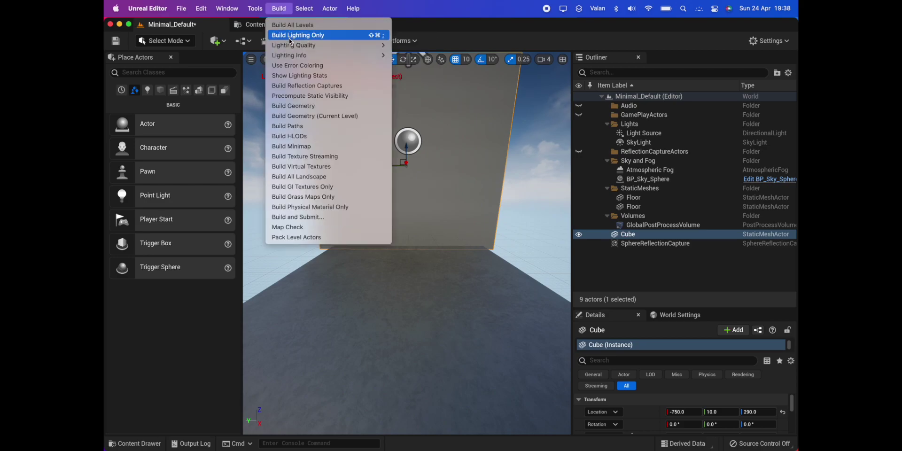
Step: Run Build Lighting Only with the wall in place and close the map check Message Log
{"action": "left_click", "coordinate": [290, 25]}
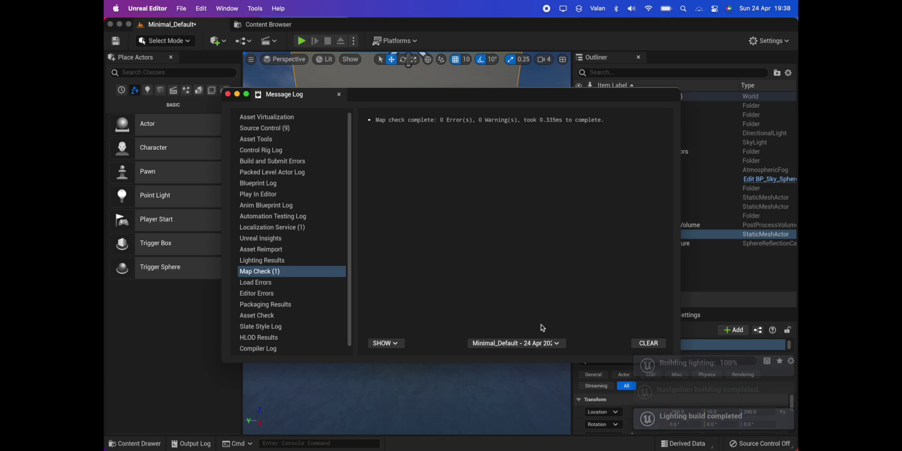
{"action": "left_click", "coordinate": [228, 95]}
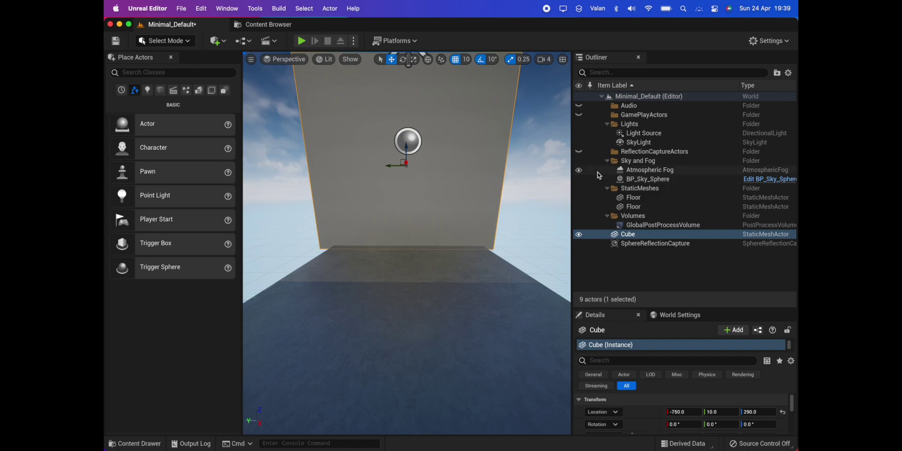
Step: Delete the SphereReflectionCapture from the viewport and reselect the Cube wall
{"action": "left_click", "coordinate": [640, 182]}
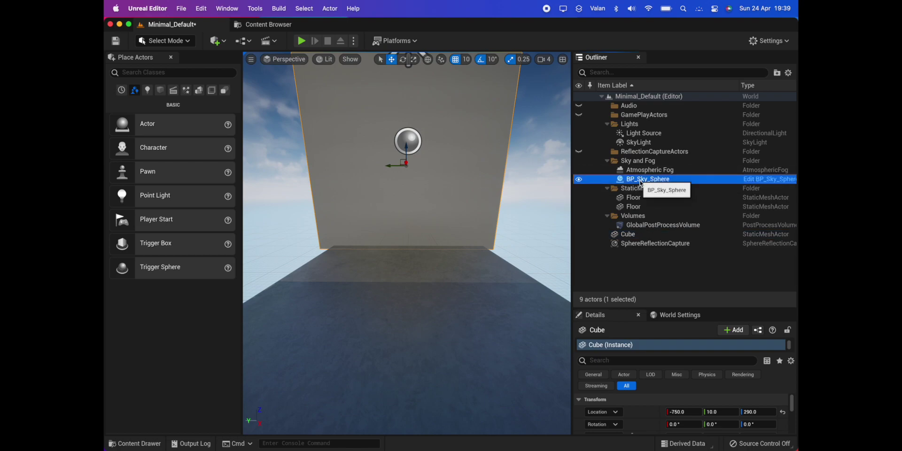
{"action": "left_click", "coordinate": [412, 142]}
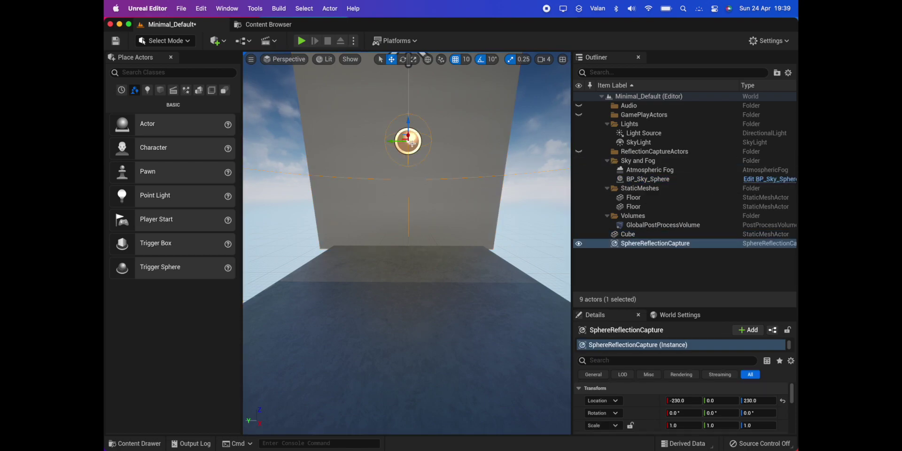
{"action": "key", "text": "Delete"}
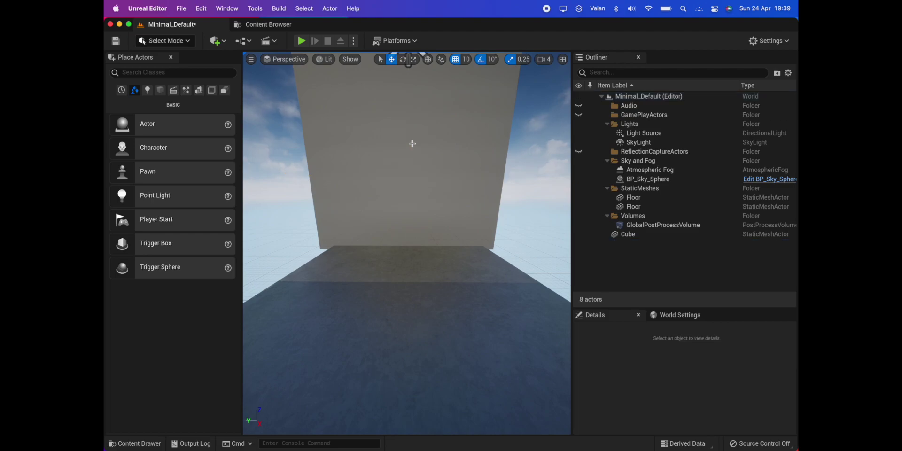
{"action": "left_click", "coordinate": [413, 150]}
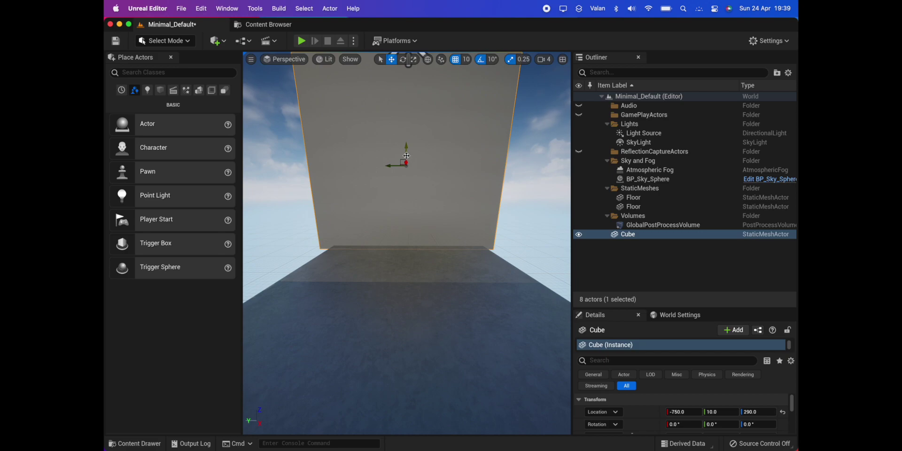
Step: Duplicate the Cube as Cube2 and move it to location -100, 10, 170
{"action": "key", "text": "super+d"}
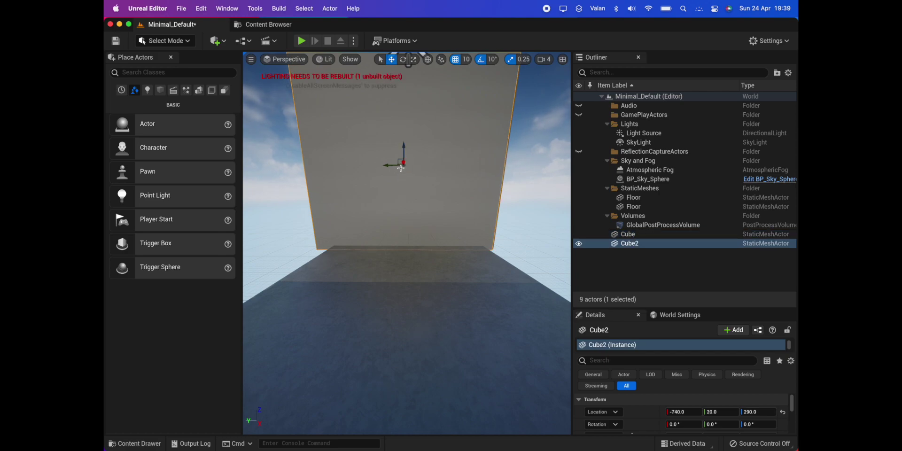
{"action": "mouse_move", "coordinate": [404, 163]}
{"action": "left_mouse_down"}
{"action": "mouse_move", "coordinate": [401, 78]}
{"action": "mouse_move", "coordinate": [373, 131]}
{"action": "mouse_move", "coordinate": [374, 160]}
{"action": "left_mouse_up"}
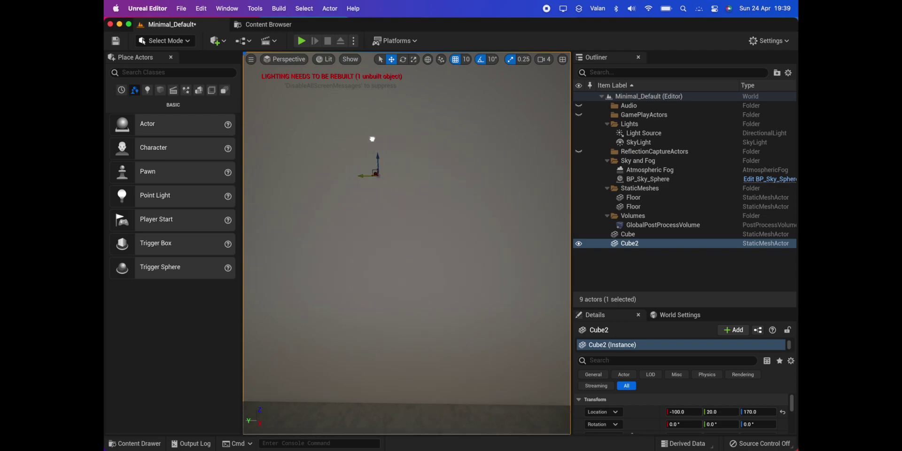
{"action": "left_click_drag", "start_coordinate": [370, 162], "coordinate": [384, 162]}
{"action": "scroll", "coordinate": [389, 163], "scroll_direction": "down", "scroll_amount": 3}
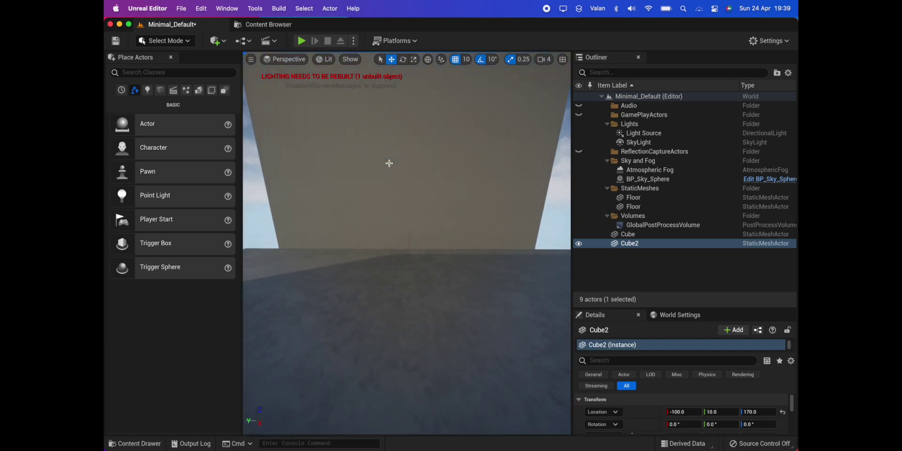
{"action": "scroll", "coordinate": [389, 163], "scroll_direction": "up", "scroll_amount": 3}
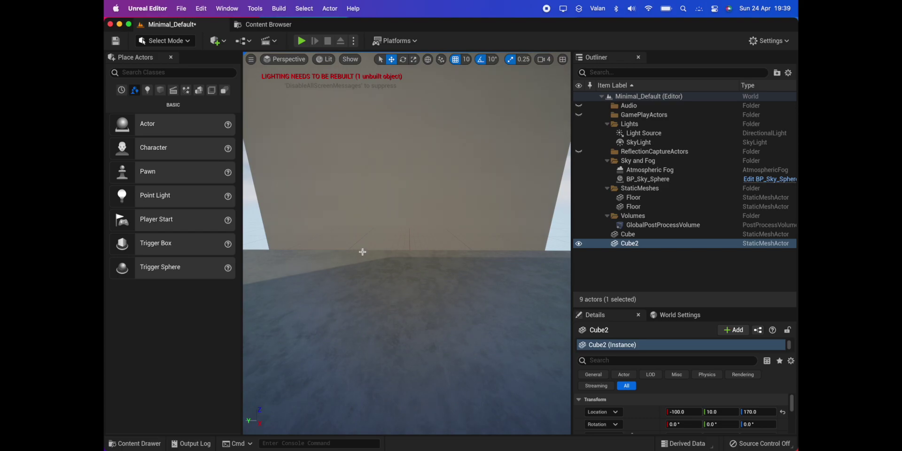
{"action": "scroll", "coordinate": [362, 252], "scroll_direction": "down", "scroll_amount": 5}
{"action": "scroll", "coordinate": [362, 251], "scroll_direction": "down", "scroll_amount": 1}
{"action": "scroll", "coordinate": [362, 252], "scroll_direction": "down", "scroll_amount": 2}
{"action": "scroll", "coordinate": [362, 252], "scroll_direction": "down", "scroll_amount": 2}
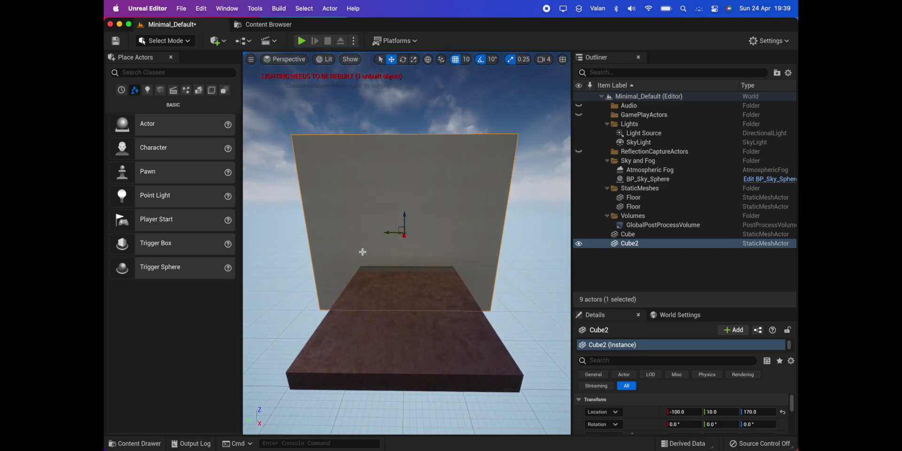
{"action": "scroll", "coordinate": [362, 251], "scroll_direction": "down", "scroll_amount": 1}
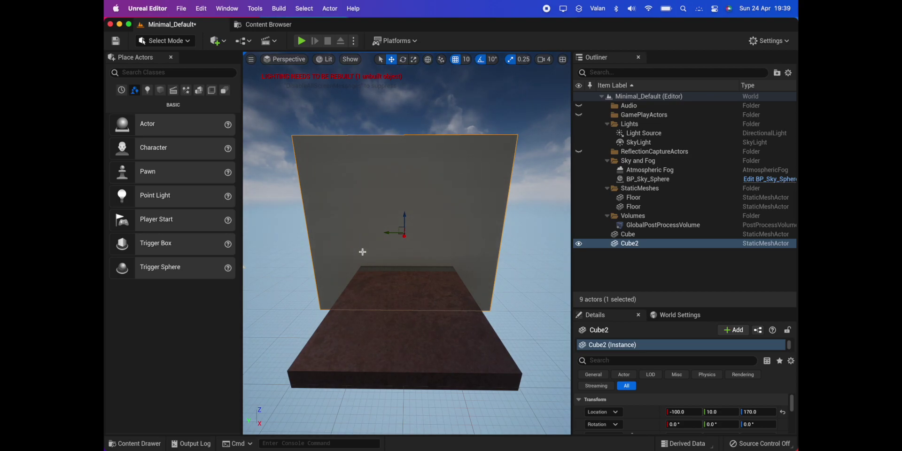
{"action": "scroll", "coordinate": [362, 252], "scroll_direction": "down", "scroll_amount": 1}
{"action": "left_click_drag", "start_coordinate": [362, 252], "coordinate": [362, 252], "text": "alt"}
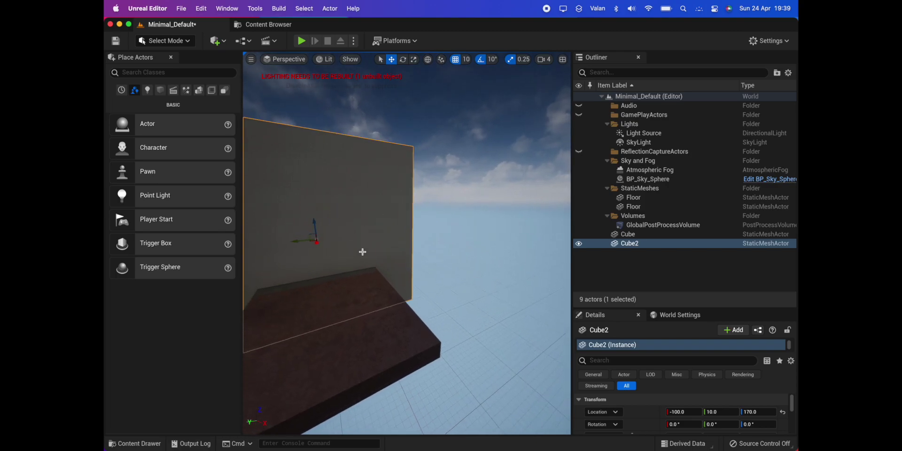
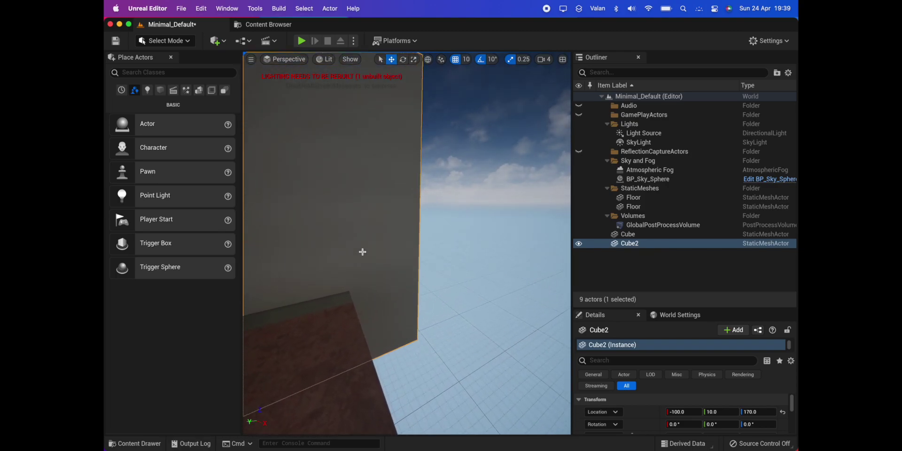
Step: Slide wall Cube2 inward to X 330 and wall Cube inward to X -490
{"action": "left_click_drag", "start_coordinate": [362, 252], "coordinate": [349, 291], "text": "alt"}
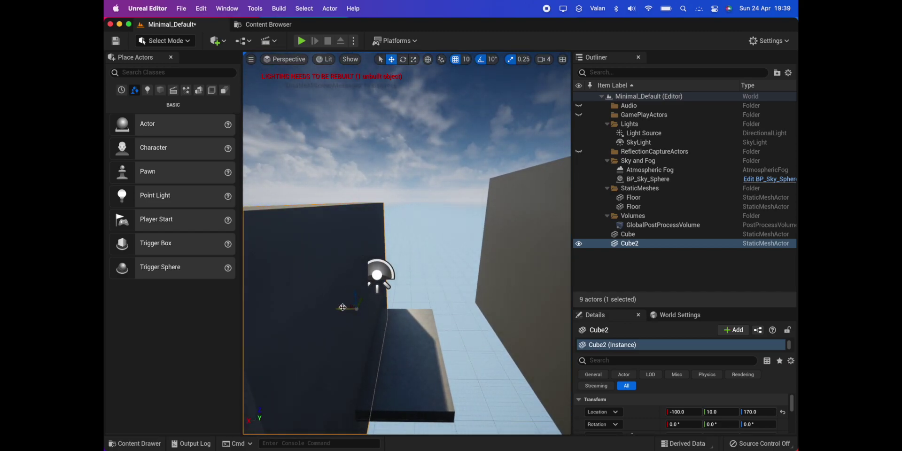
{"action": "left_click_drag", "start_coordinate": [343, 307], "coordinate": [247, 305]}
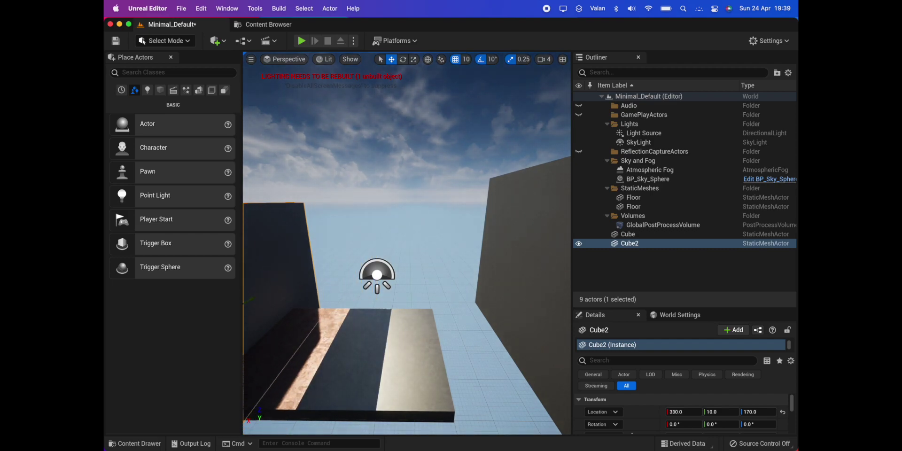
{"action": "left_click", "coordinate": [559, 330]}
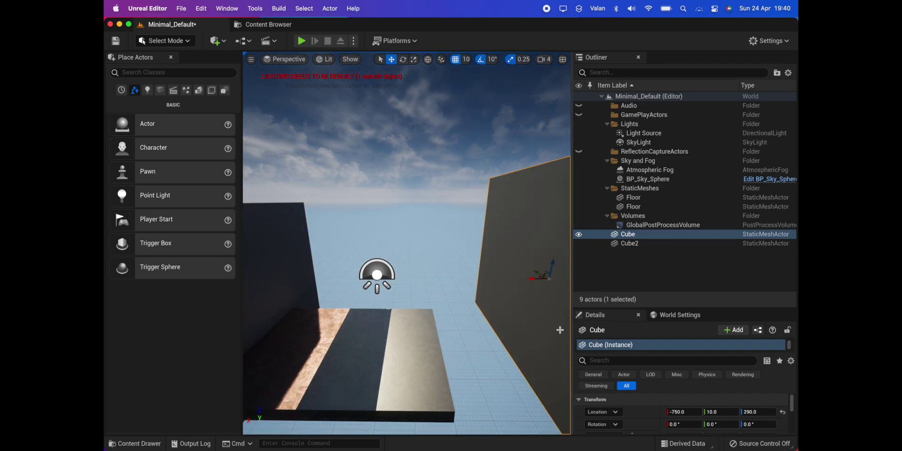
{"action": "mouse_move", "coordinate": [534, 279]}
{"action": "left_mouse_down"}
{"action": "mouse_move", "coordinate": [428, 283]}
{"action": "mouse_move", "coordinate": [452, 279]}
{"action": "left_mouse_up"}
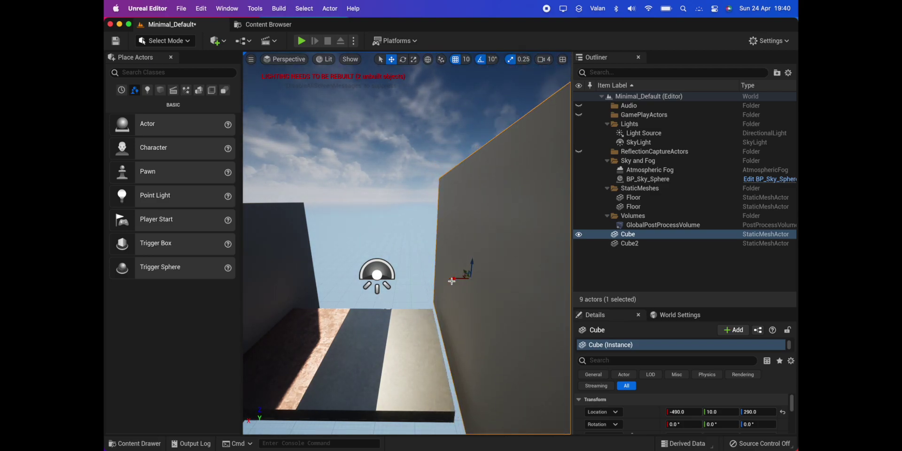
Step: Delete both Floor slabs, then select the left wall Cube2
{"action": "left_click", "coordinate": [291, 370]}
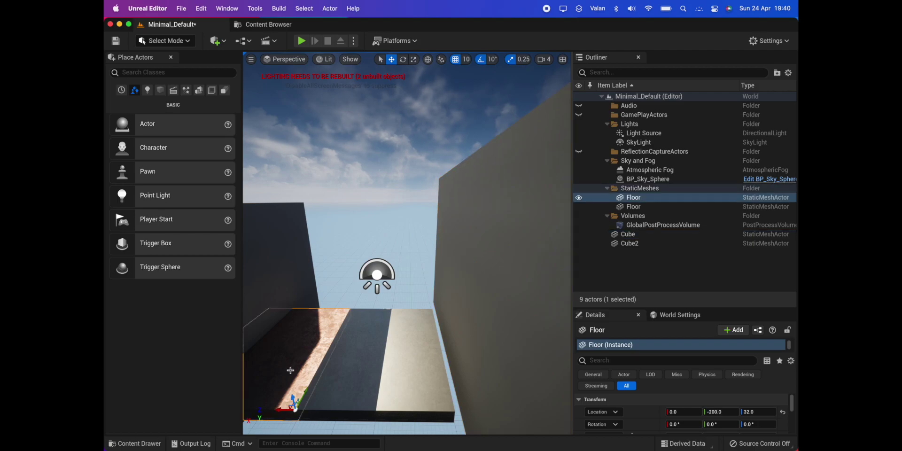
{"action": "key", "text": "Delete"}
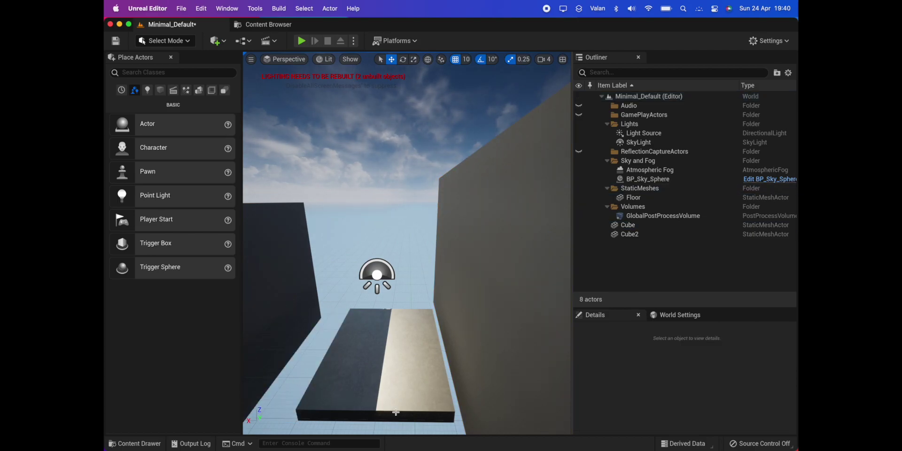
{"action": "left_click", "coordinate": [404, 386]}
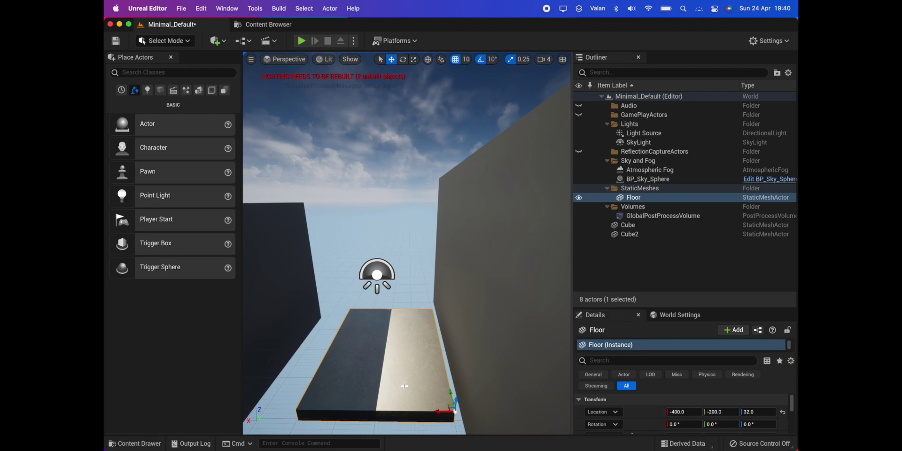
{"action": "key", "text": "Delete"}
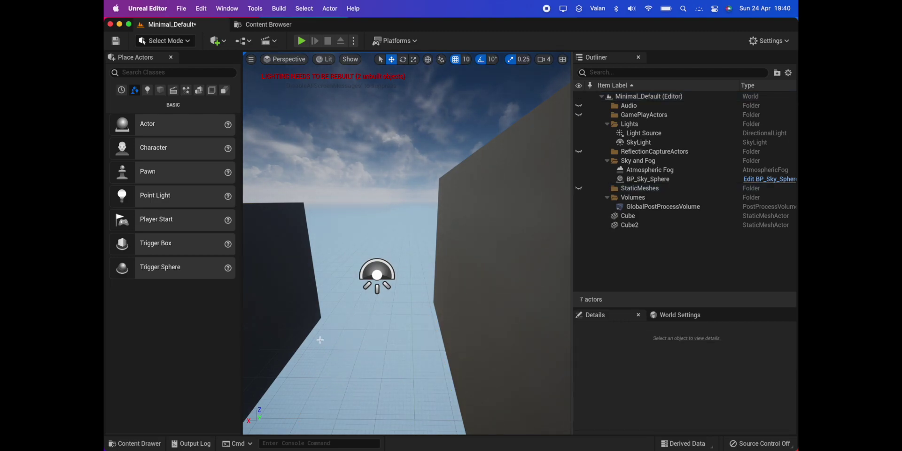
{"action": "left_click", "coordinate": [297, 302]}
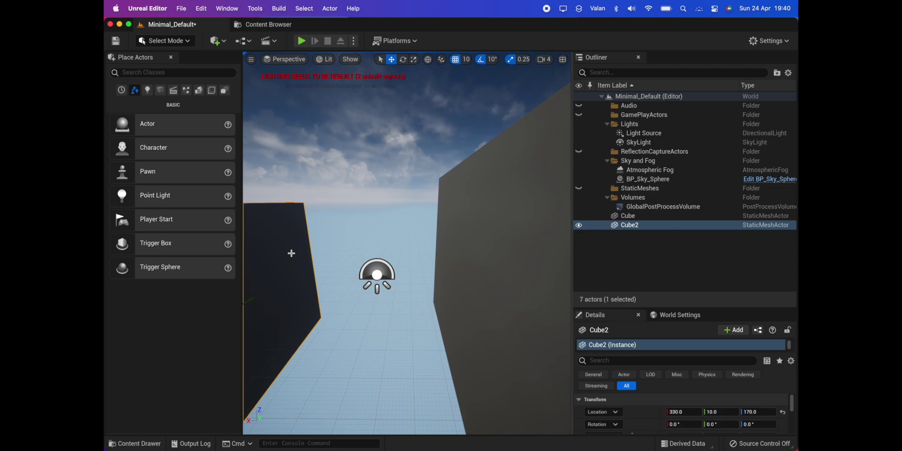
Step: Duplicate Cube2 as a new wall Cube3 and pull it toward the camera along X
{"action": "key", "text": "super+d"}
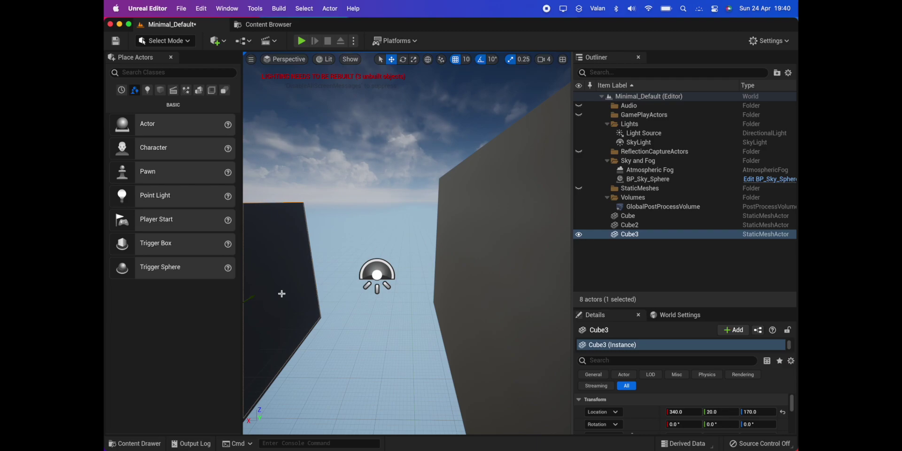
{"action": "right_click_drag", "start_coordinate": [282, 293], "coordinate": [282, 294]}
{"action": "scroll", "coordinate": [278, 296], "scroll_direction": "down", "scroll_amount": 2}
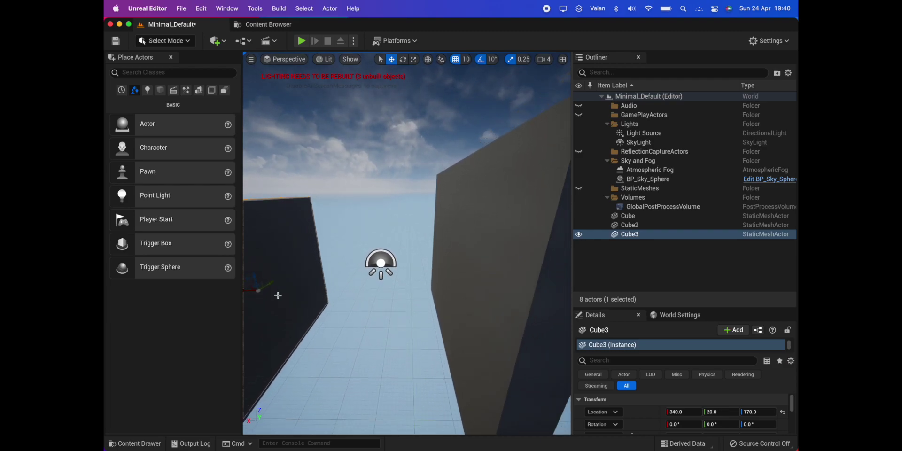
{"action": "scroll", "coordinate": [278, 296], "scroll_direction": "down", "scroll_amount": 2}
{"action": "scroll", "coordinate": [278, 296], "scroll_direction": "down", "scroll_amount": 2}
{"action": "scroll", "coordinate": [277, 295], "scroll_direction": "down", "scroll_amount": 2}
{"action": "scroll", "coordinate": [278, 295], "scroll_direction": "down", "scroll_amount": 2}
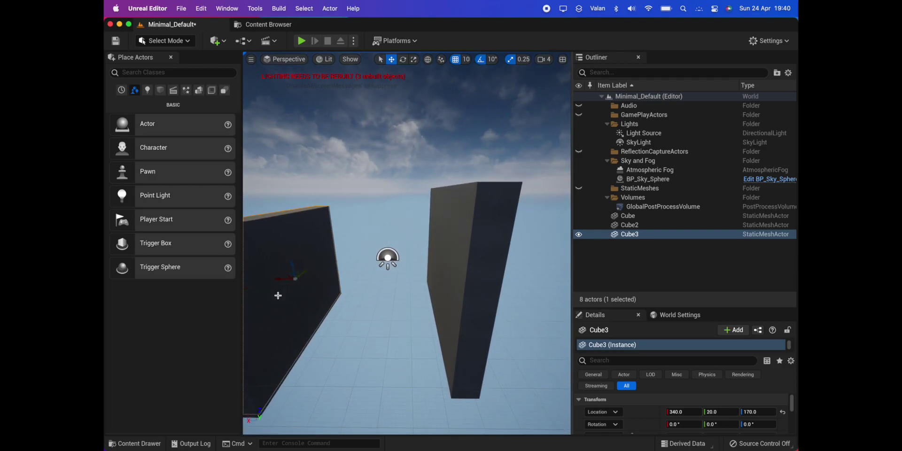
{"action": "scroll", "coordinate": [281, 294], "scroll_direction": "down", "scroll_amount": 1}
{"action": "left_click_drag", "start_coordinate": [284, 278], "coordinate": [348, 291]}
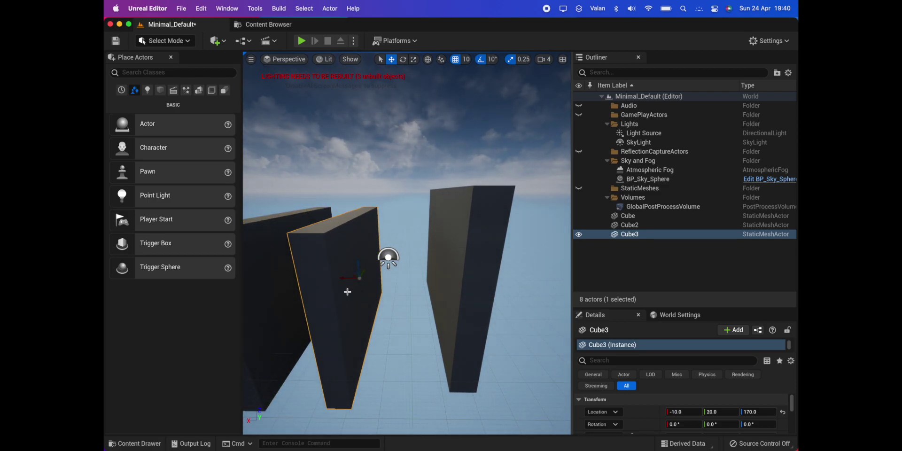
Step: Rotate Cube3 90° on Z and place it across the front at -80, -310
{"action": "left_click", "coordinate": [403, 60]}
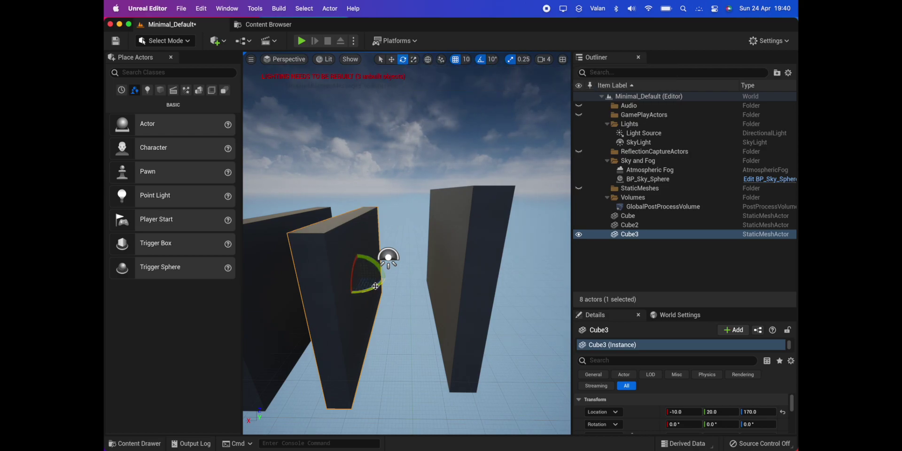
{"action": "left_click_drag", "start_coordinate": [379, 290], "coordinate": [338, 291]}
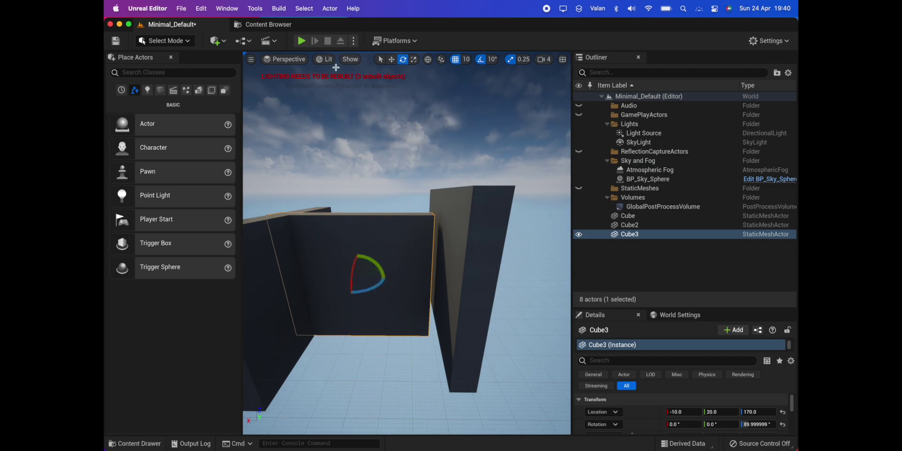
{"action": "left_click", "coordinate": [391, 59]}
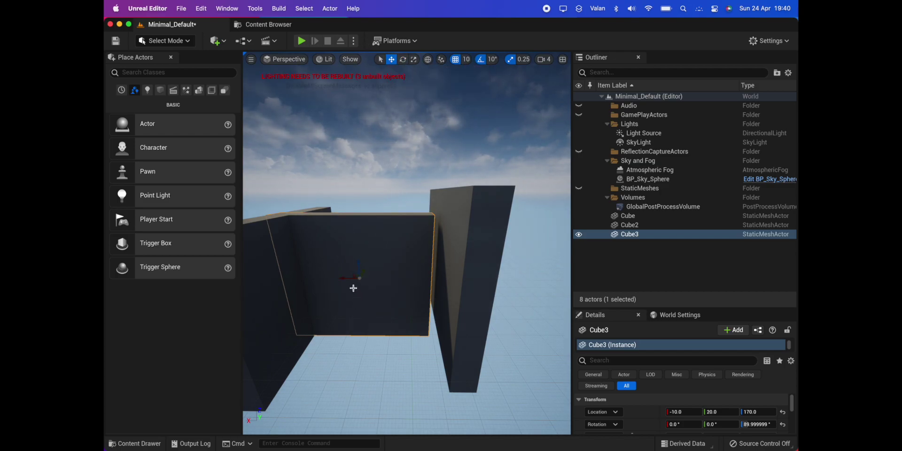
{"action": "left_click_drag", "start_coordinate": [362, 277], "coordinate": [358, 303]}
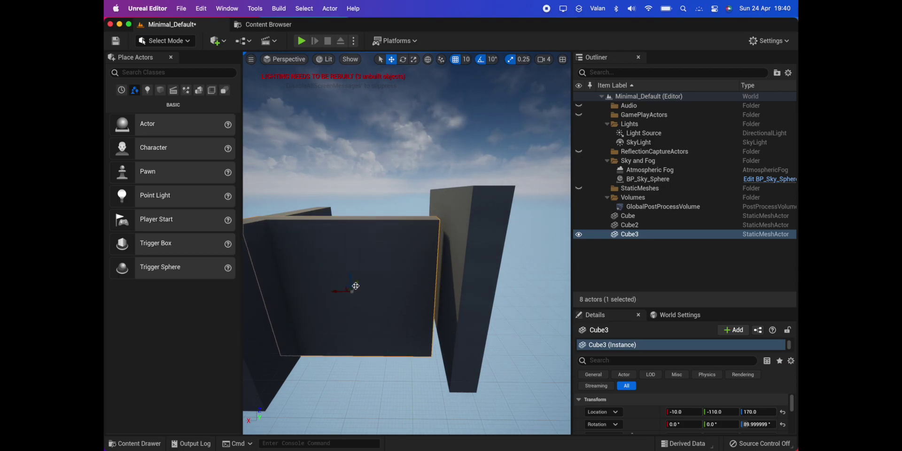
{"action": "left_click_drag", "start_coordinate": [356, 285], "coordinate": [352, 314]}
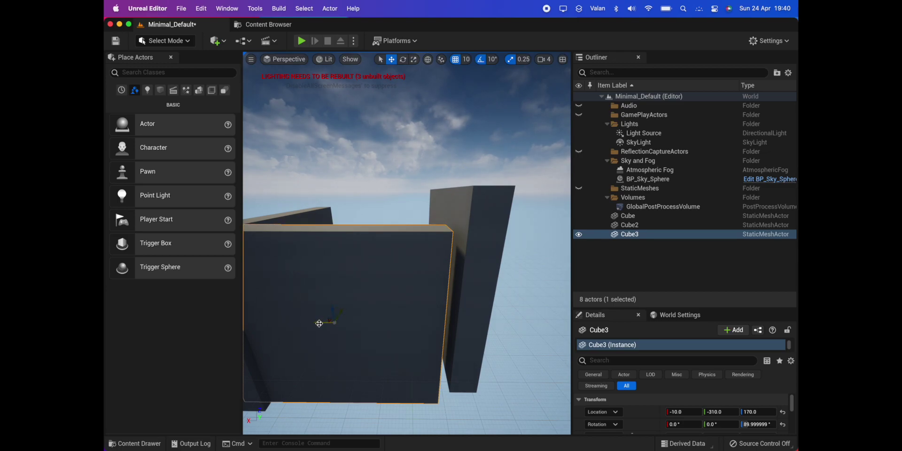
{"action": "left_click_drag", "start_coordinate": [319, 324], "coordinate": [338, 325]}
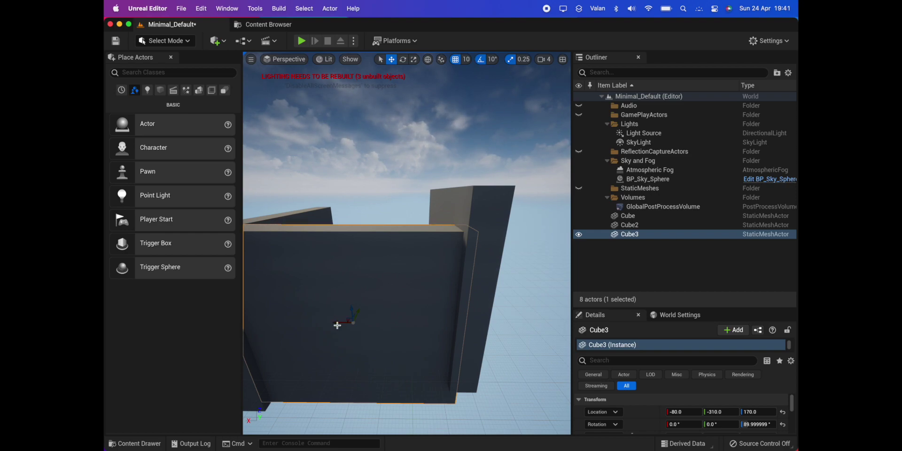
Step: Duplicate Cube3 as back wall Cube4 at -70, 420, 170, and lower Cube to Z 220
{"action": "key", "text": "super+d"}
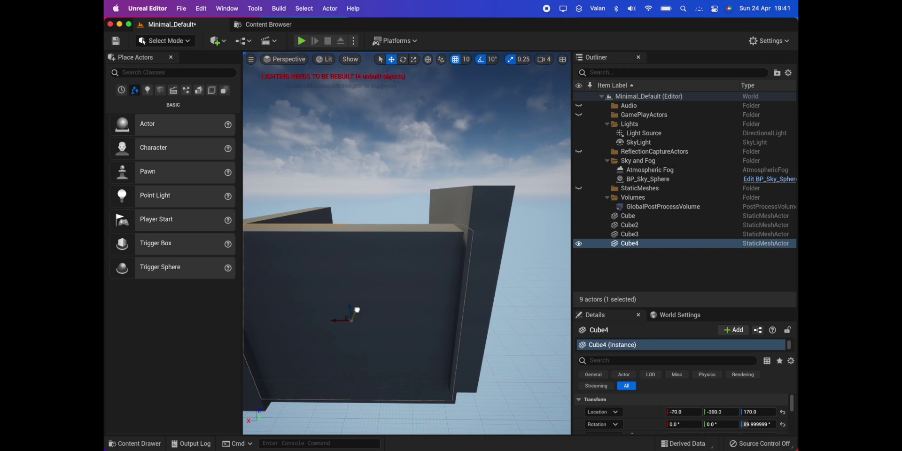
{"action": "left_click_drag", "start_coordinate": [357, 309], "coordinate": [374, 251]}
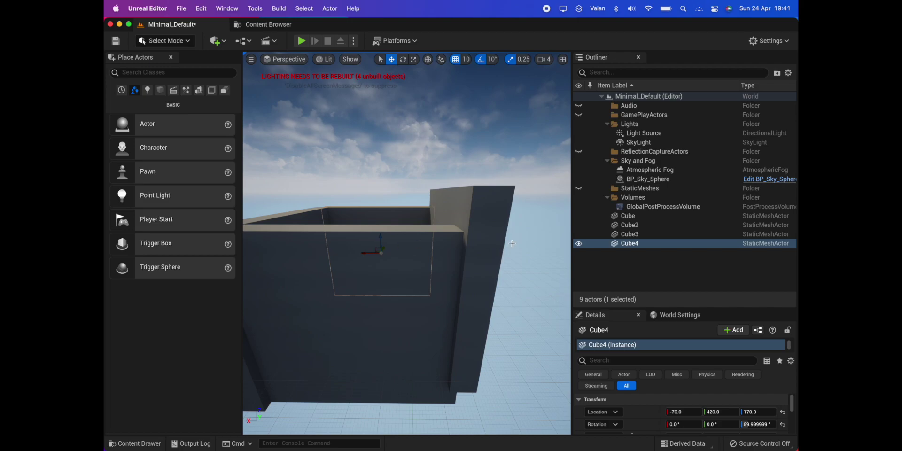
{"action": "left_click", "coordinate": [491, 239]}
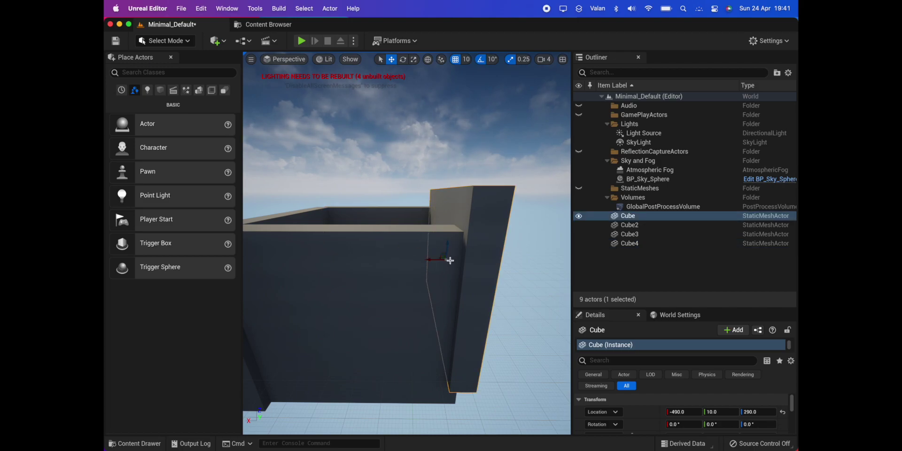
{"action": "left_click_drag", "start_coordinate": [448, 243], "coordinate": [448, 256]}
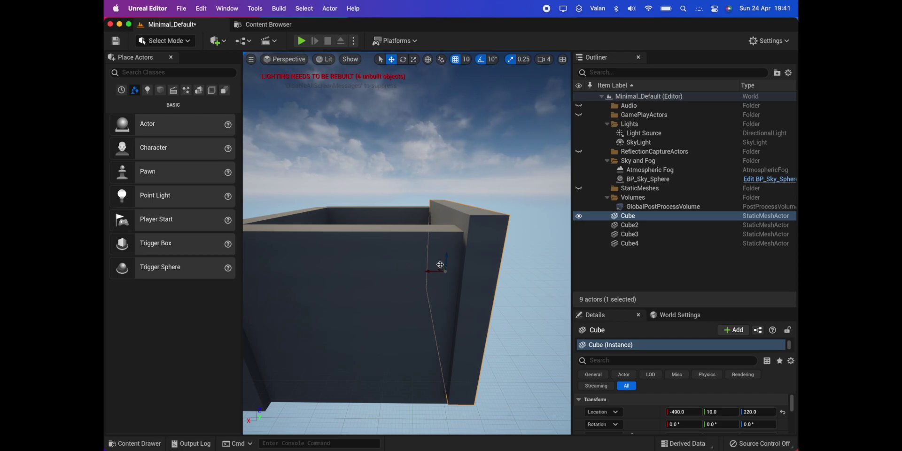
Step: Reposition the right wall Cube, adjusting it along X and lowering it to height 170
{"action": "left_click", "coordinate": [387, 275]}
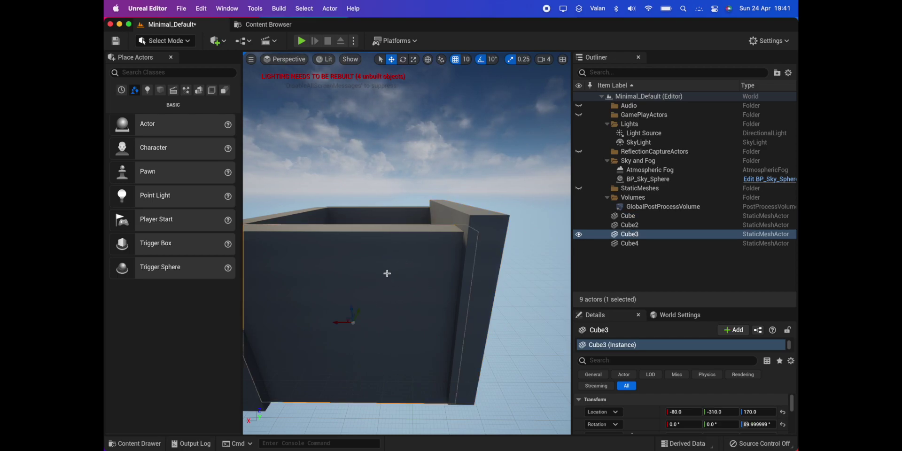
{"action": "left_click", "coordinate": [493, 217]}
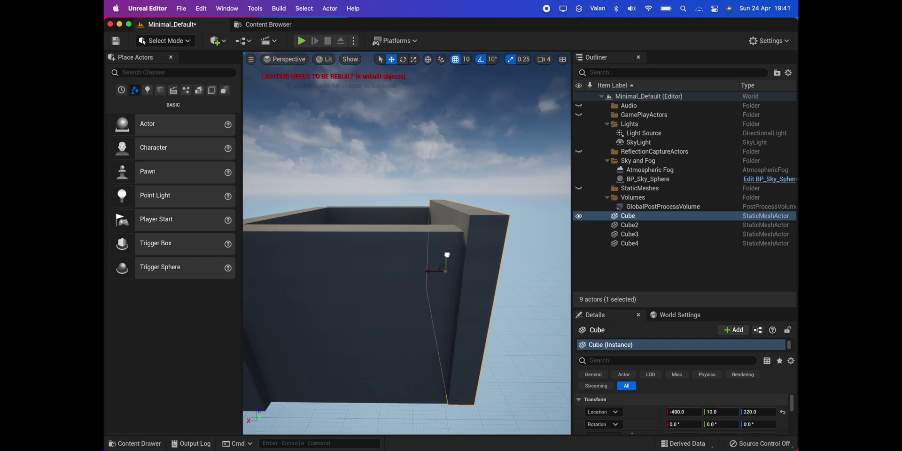
{"action": "left_click_drag", "start_coordinate": [447, 255], "coordinate": [447, 262]}
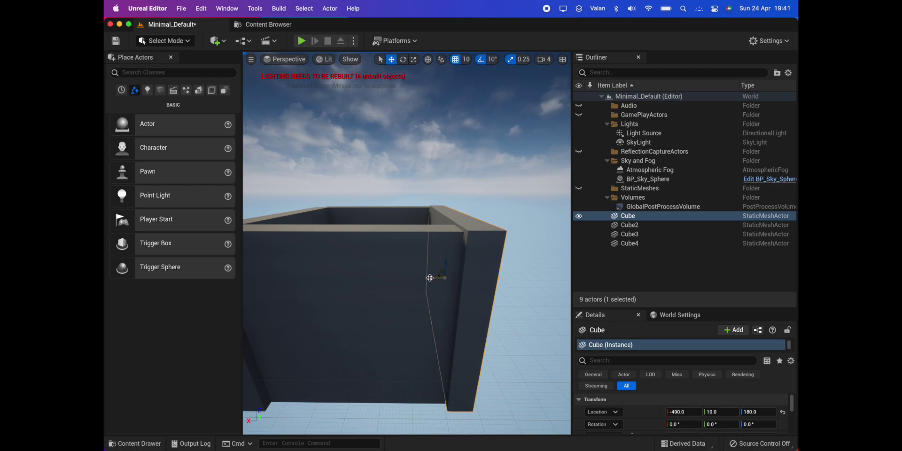
{"action": "left_click_drag", "start_coordinate": [430, 278], "coordinate": [435, 278]}
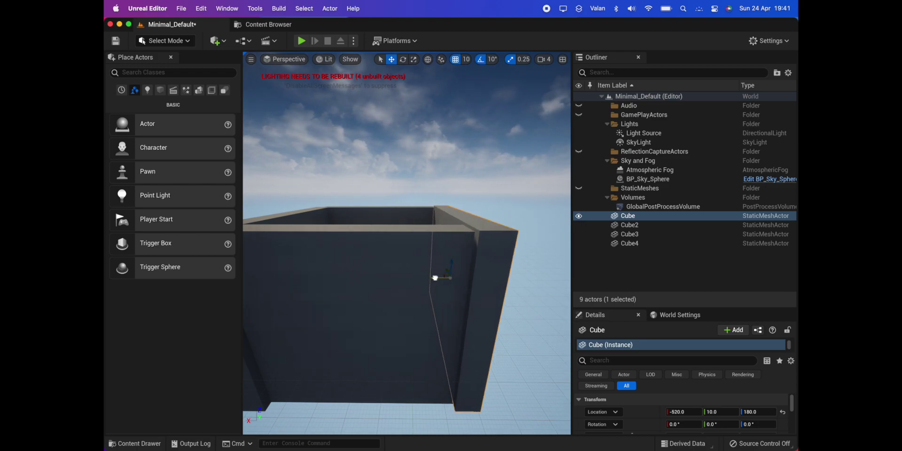
{"action": "left_click_drag", "start_coordinate": [436, 277], "coordinate": [433, 277]}
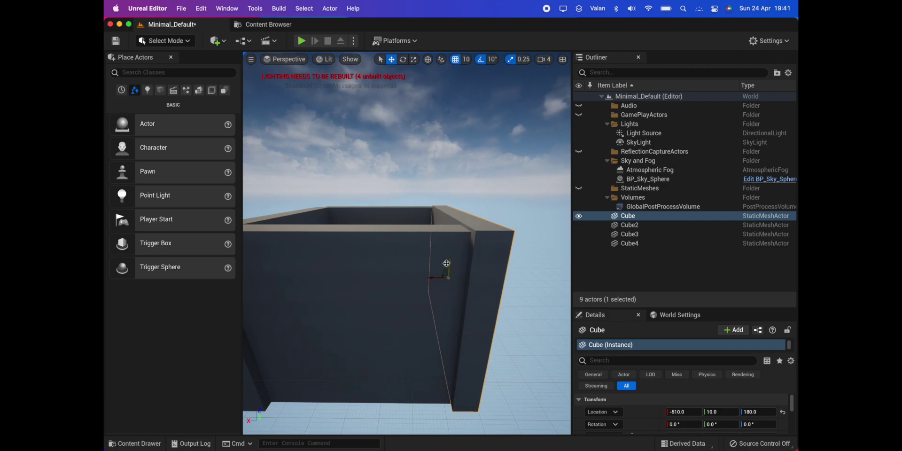
{"action": "left_click_drag", "start_coordinate": [447, 264], "coordinate": [447, 265]}
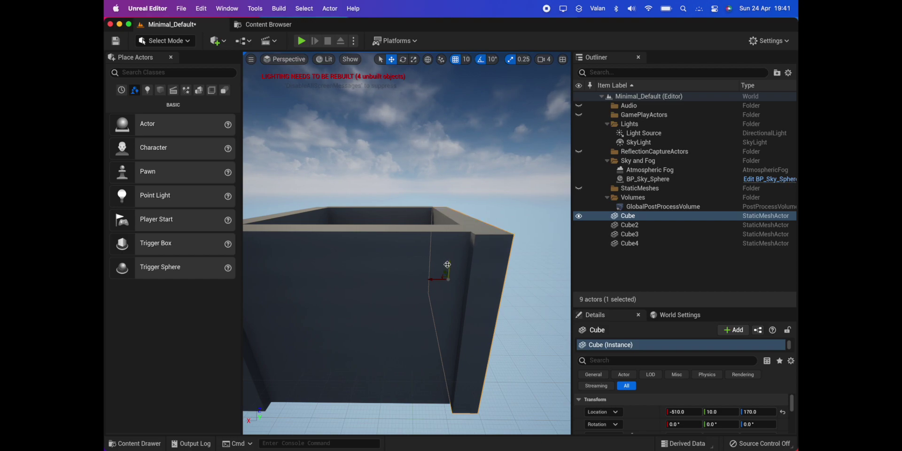
Step: Slide the front wall Cube3 along Y to -340
{"action": "left_click", "coordinate": [369, 265]}
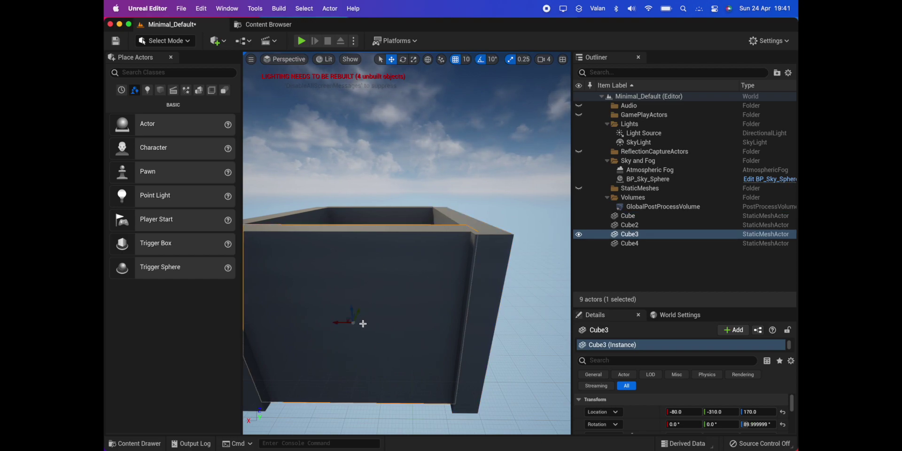
{"action": "left_click_drag", "start_coordinate": [358, 313], "coordinate": [359, 314]}
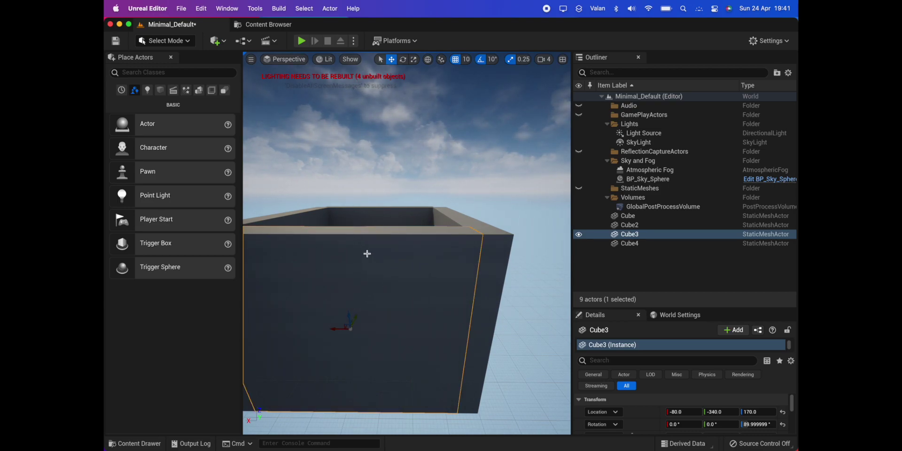
{"action": "right_click_drag", "start_coordinate": [366, 254], "coordinate": [367, 253]}
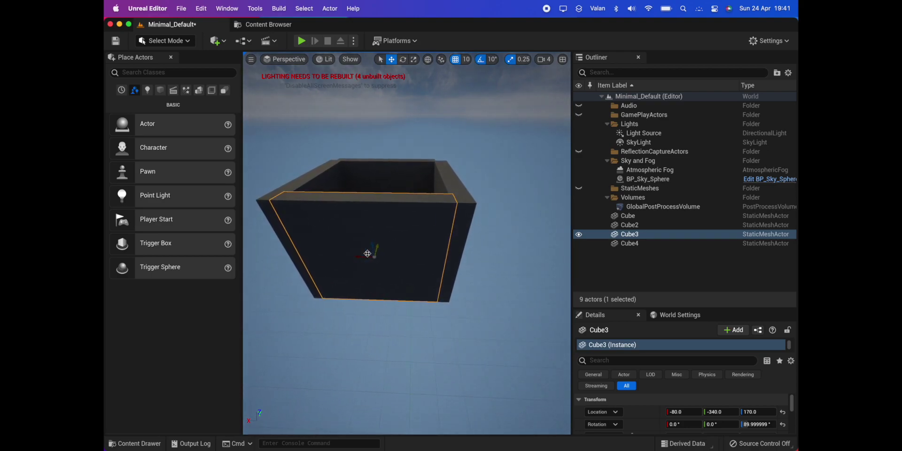
Step: Set wall Cube4 to Y 350 and duplicate the side wall Cube as Cube5
{"action": "left_click", "coordinate": [383, 190]}
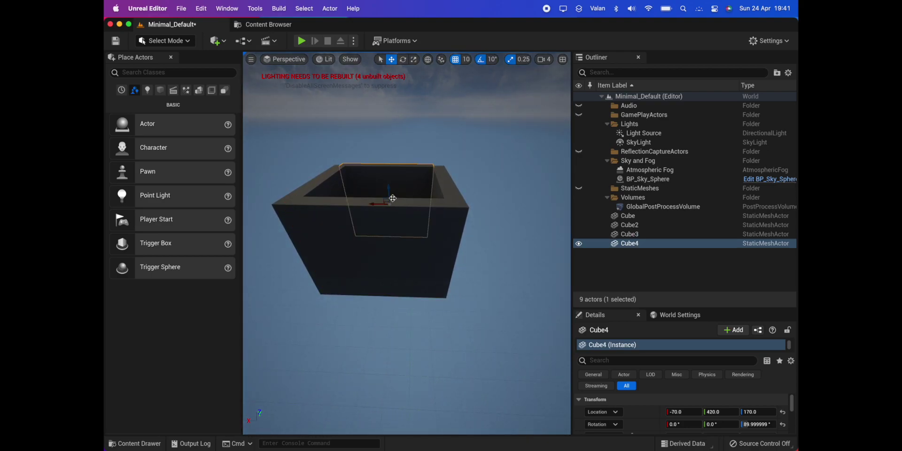
{"action": "left_click_drag", "start_coordinate": [394, 197], "coordinate": [392, 201]}
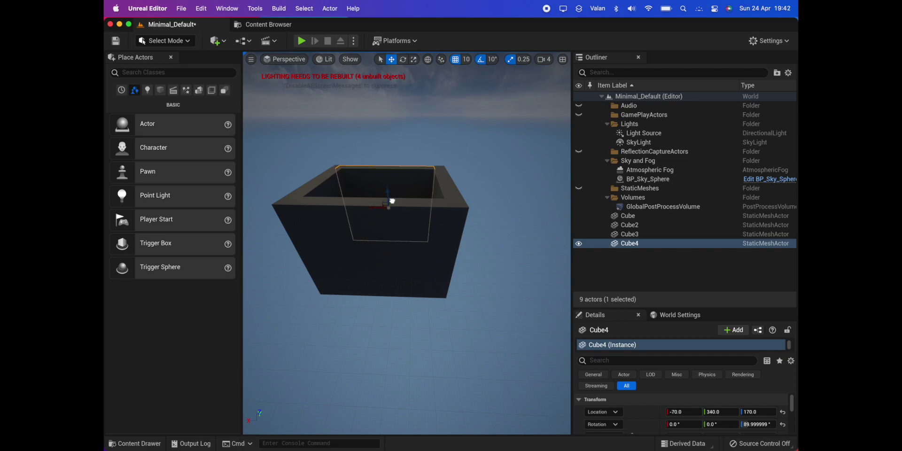
{"action": "left_click_drag", "start_coordinate": [392, 201], "coordinate": [392, 201]}
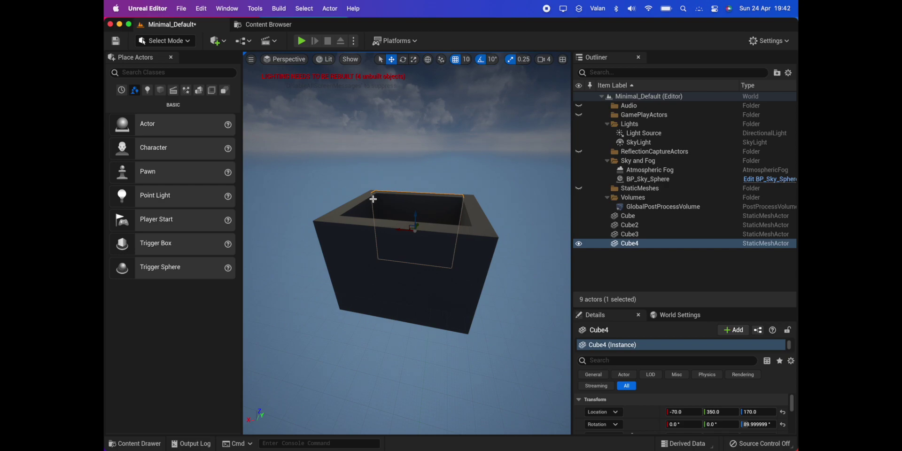
{"action": "left_click", "coordinate": [474, 216]}
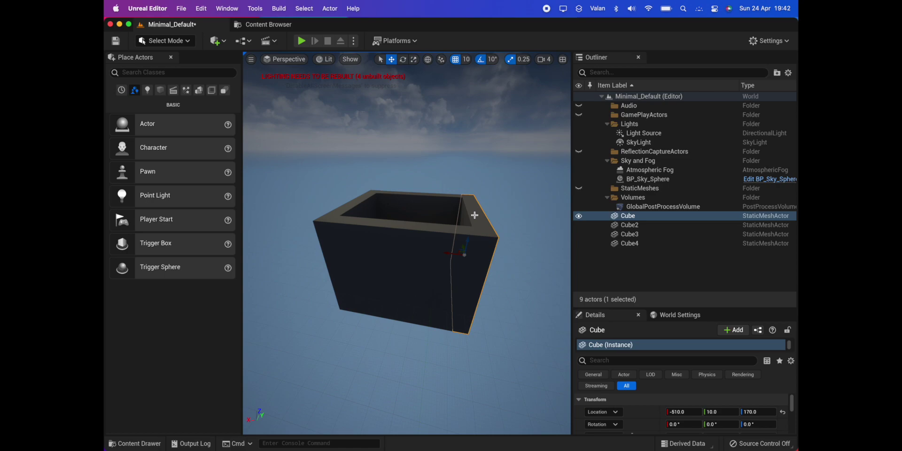
{"action": "key", "text": "super+d"}
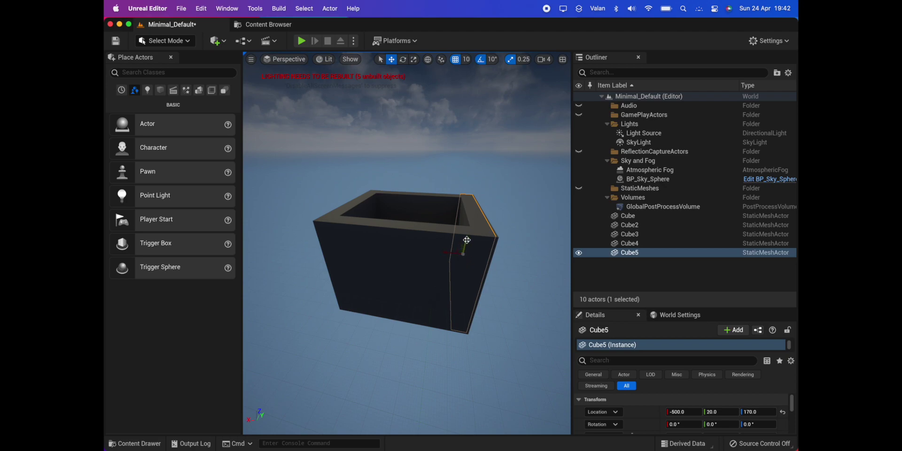
Step: Raise Cube5 to -410, 20, 440 and pitch it -90° to lie flat
{"action": "left_click_drag", "start_coordinate": [468, 240], "coordinate": [467, 203]}
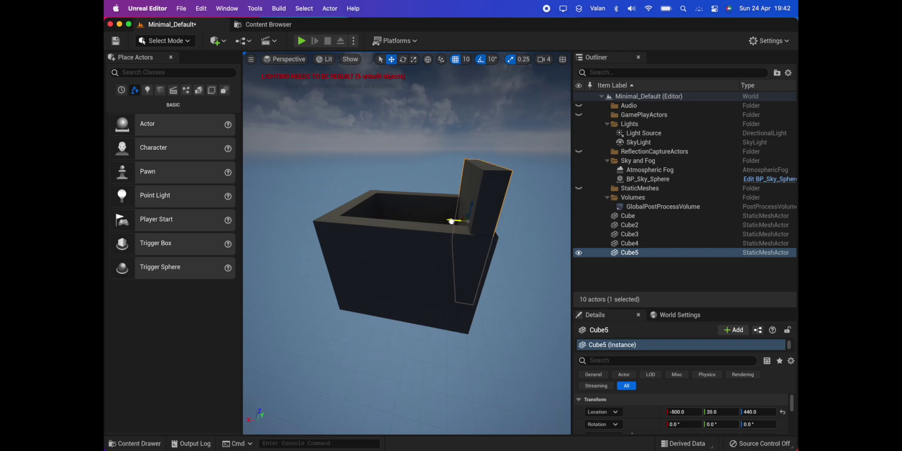
{"action": "mouse_move", "coordinate": [455, 221]}
{"action": "left_mouse_down"}
{"action": "mouse_move", "coordinate": [427, 216]}
{"action": "mouse_move", "coordinate": [440, 216]}
{"action": "left_mouse_up"}
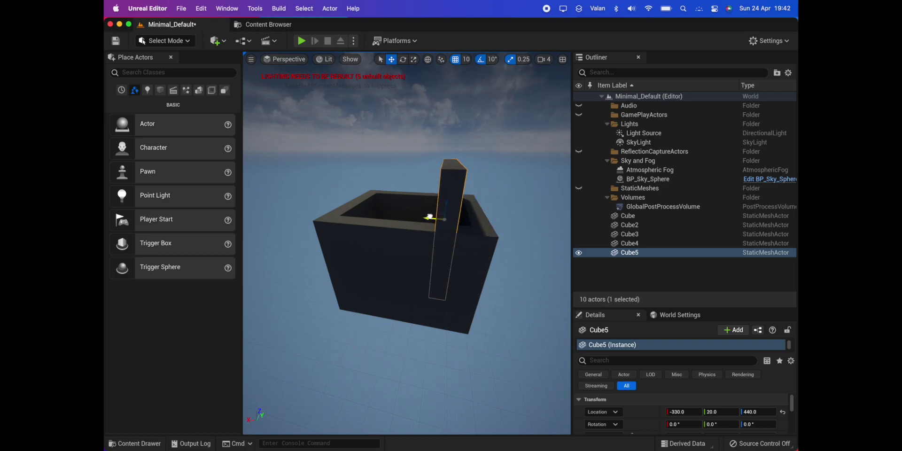
{"action": "left_click", "coordinate": [405, 62]}
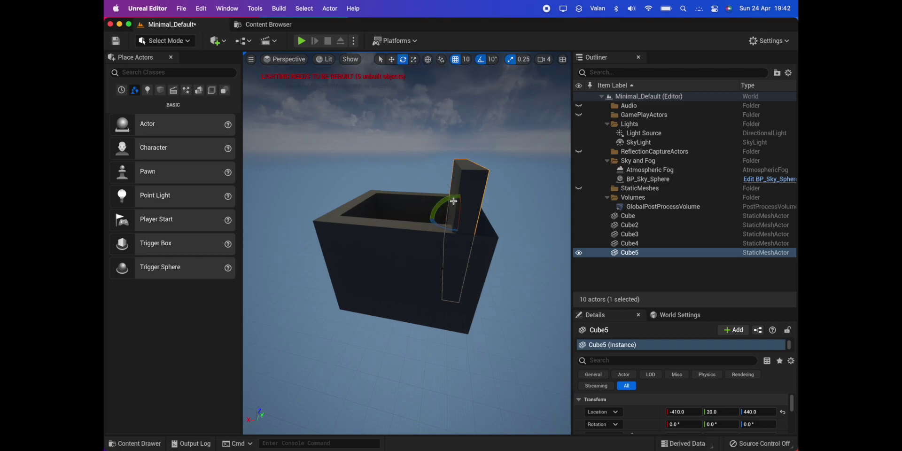
{"action": "left_click_drag", "start_coordinate": [428, 218], "coordinate": [448, 242]}
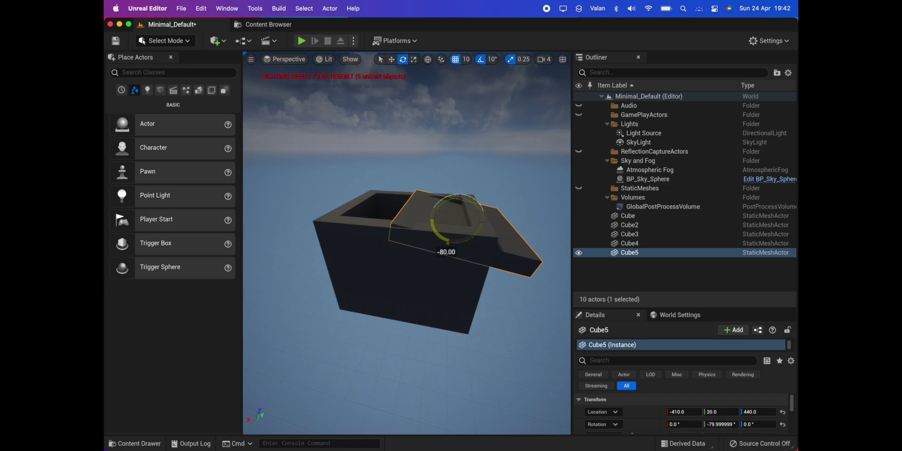
{"action": "left_click_drag", "start_coordinate": [448, 242], "coordinate": [452, 242]}
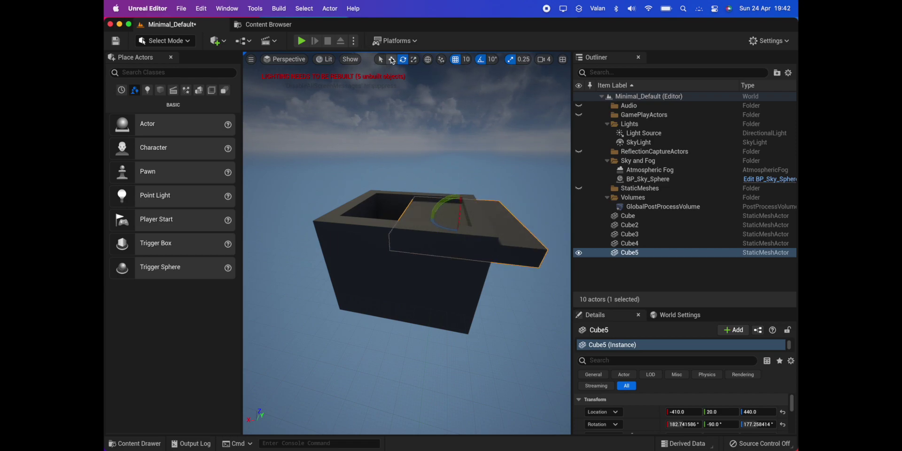
{"action": "left_click", "coordinate": [391, 59]}
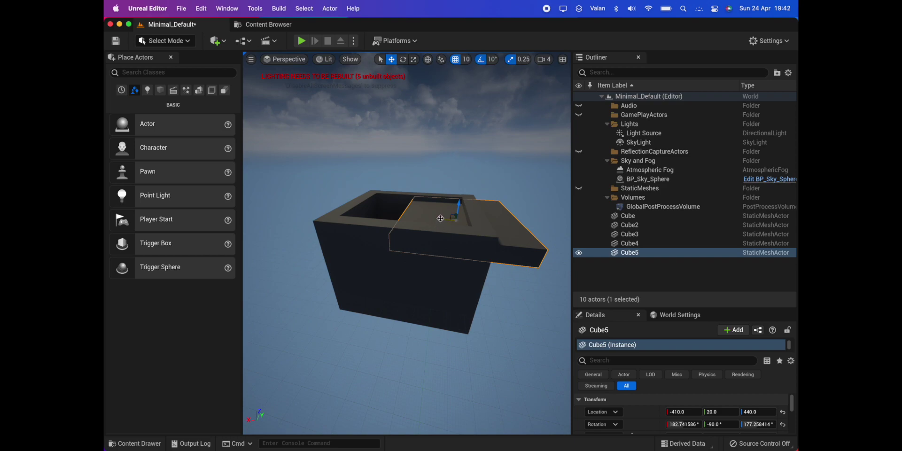
Step: Enlarge the Cube5 lid slightly and set it at -90, 20, 490 on the walls
{"action": "left_click_drag", "start_coordinate": [440, 219], "coordinate": [389, 212]}
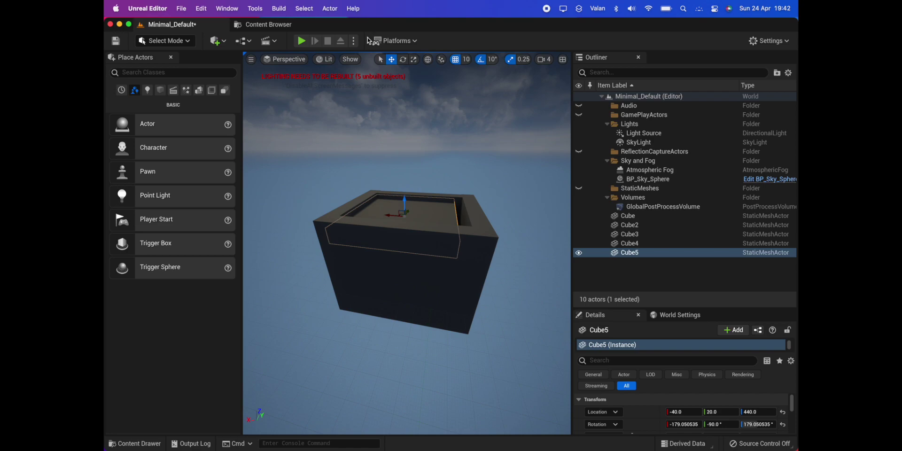
{"action": "left_click", "coordinate": [414, 60]}
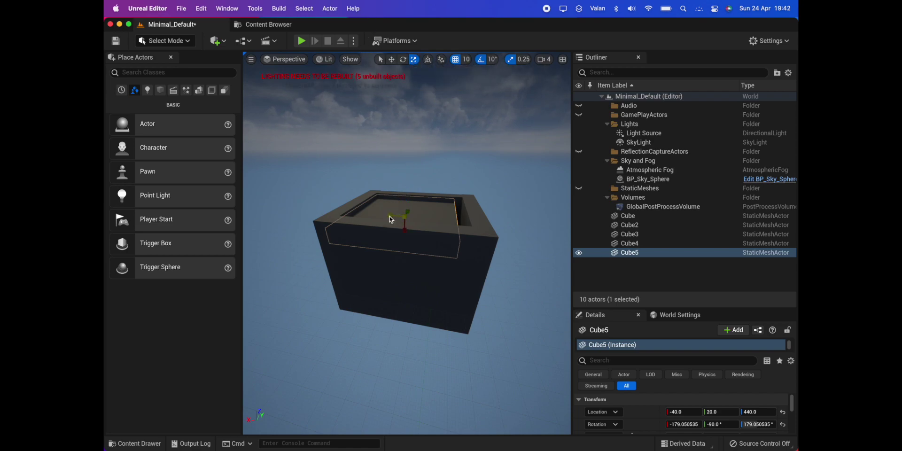
{"action": "mouse_move", "coordinate": [392, 219]}
{"action": "left_mouse_down"}
{"action": "mouse_move", "coordinate": [409, 214]}
{"action": "mouse_move", "coordinate": [393, 214]}
{"action": "left_mouse_up"}
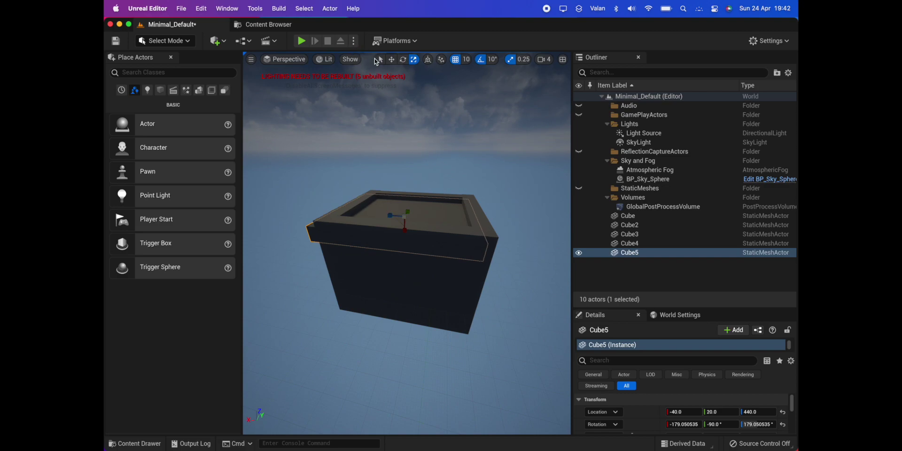
{"action": "left_click", "coordinate": [391, 60]}
{"action": "left_click_drag", "start_coordinate": [404, 202], "coordinate": [407, 193]}
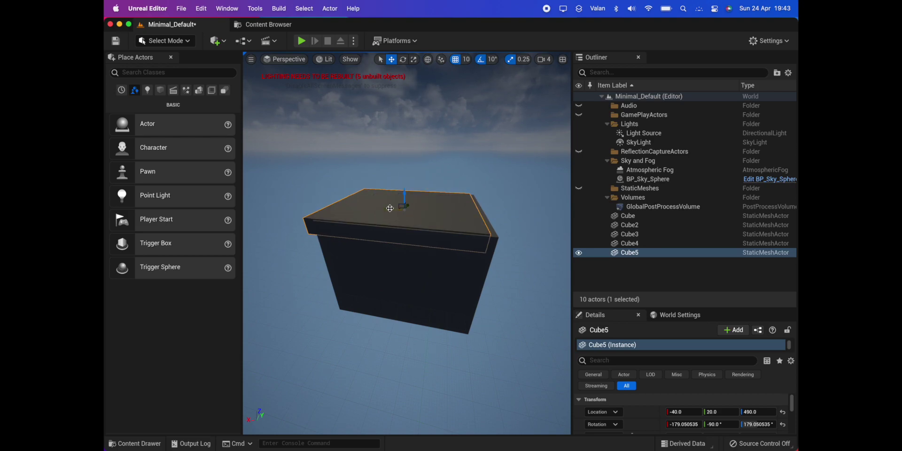
{"action": "left_click_drag", "start_coordinate": [388, 209], "coordinate": [395, 209]}
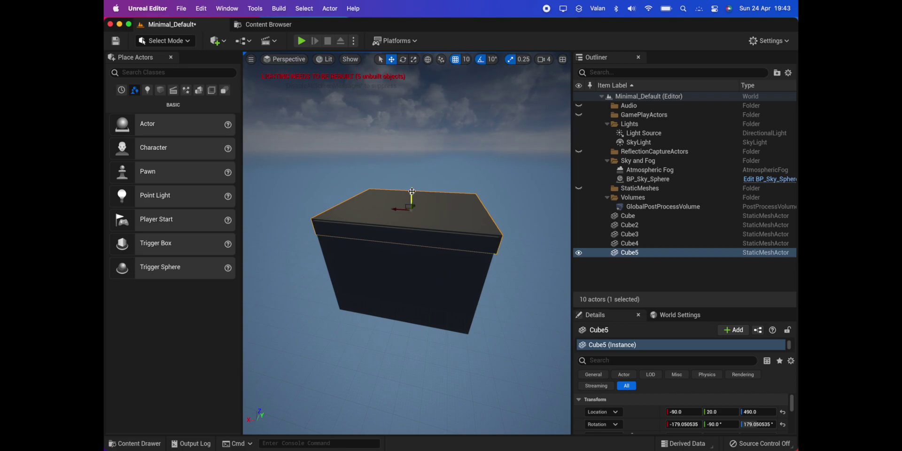
{"action": "left_click_drag", "start_coordinate": [412, 192], "coordinate": [412, 192]}
Step: Orbit beneath the box to view its underside, checking walls Cube4, Cube3 and Cube
{"action": "left_click", "coordinate": [412, 286]}
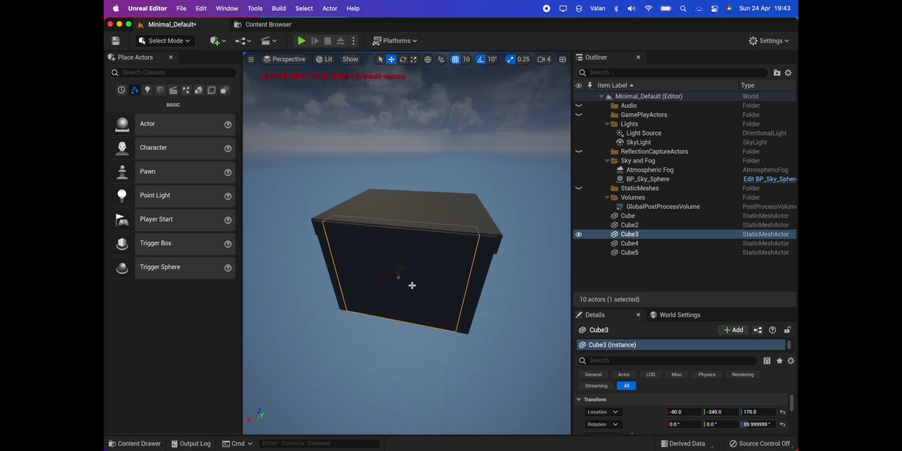
{"action": "right_click_drag", "start_coordinate": [513, 302], "coordinate": [513, 302]}
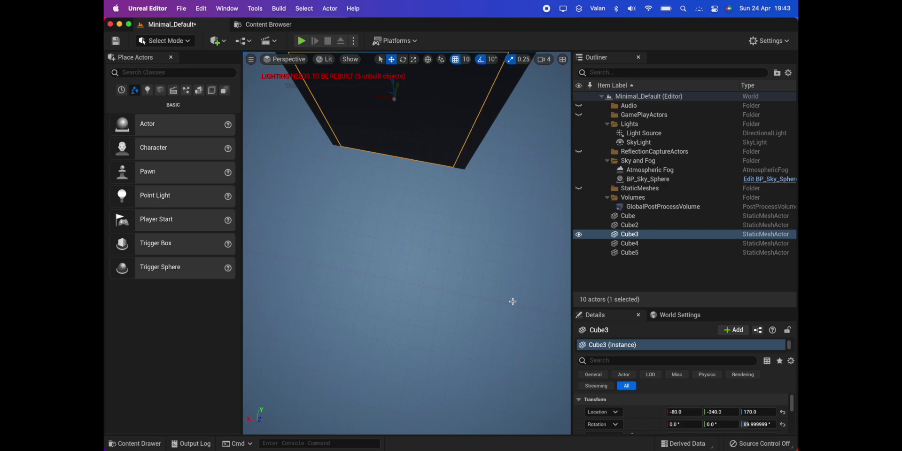
{"action": "right_click_drag", "start_coordinate": [513, 301], "coordinate": [513, 302]}
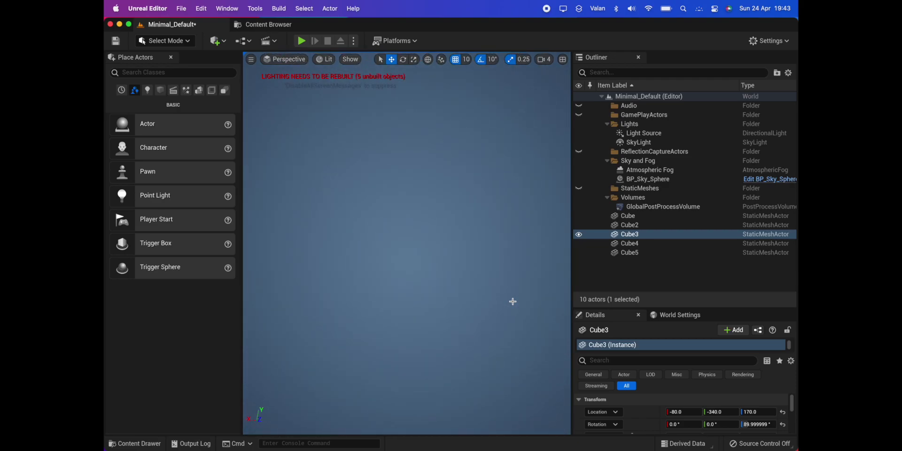
{"action": "right_click_drag", "start_coordinate": [513, 302], "coordinate": [513, 301]}
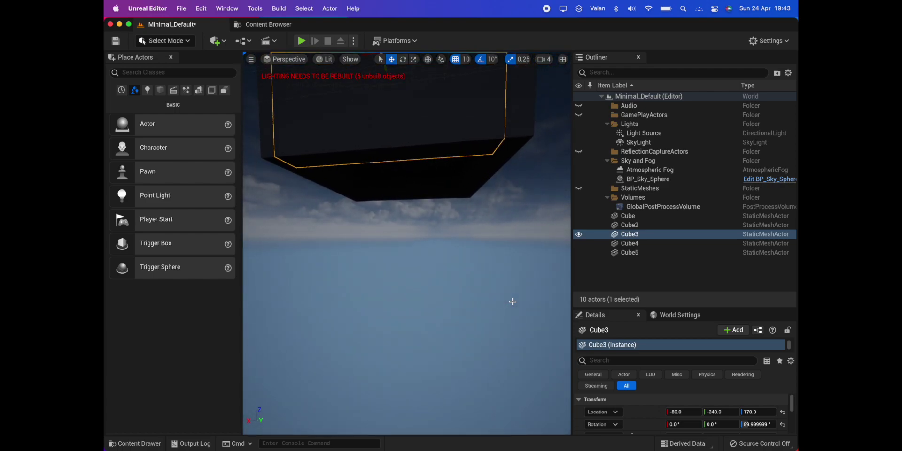
{"action": "right_click_drag", "start_coordinate": [513, 301], "coordinate": [512, 301]}
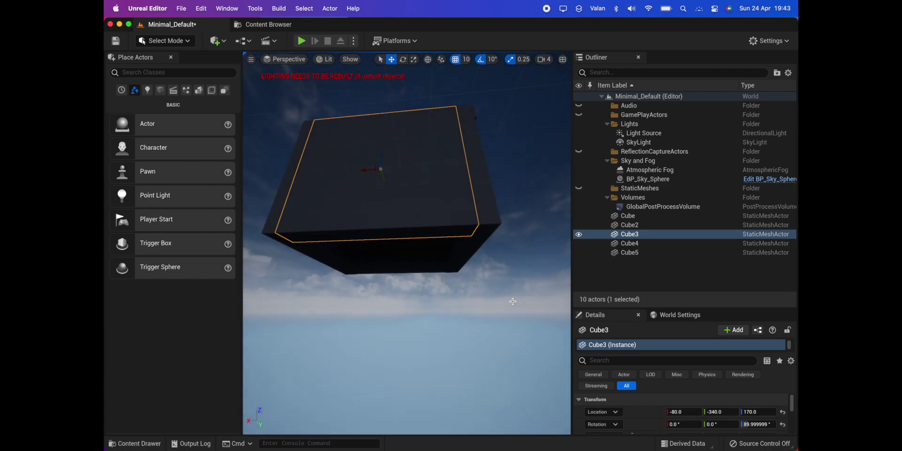
{"action": "left_click", "coordinate": [411, 255]}
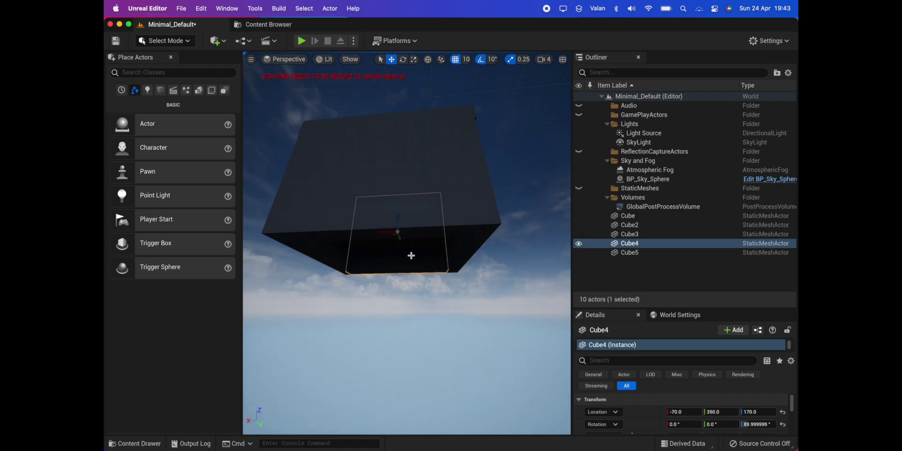
{"action": "left_click", "coordinate": [425, 207]}
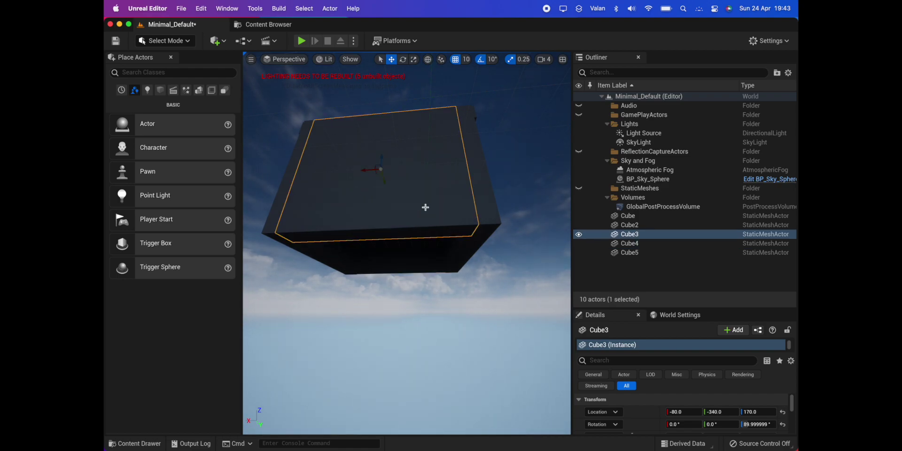
{"action": "left_click", "coordinate": [474, 245]}
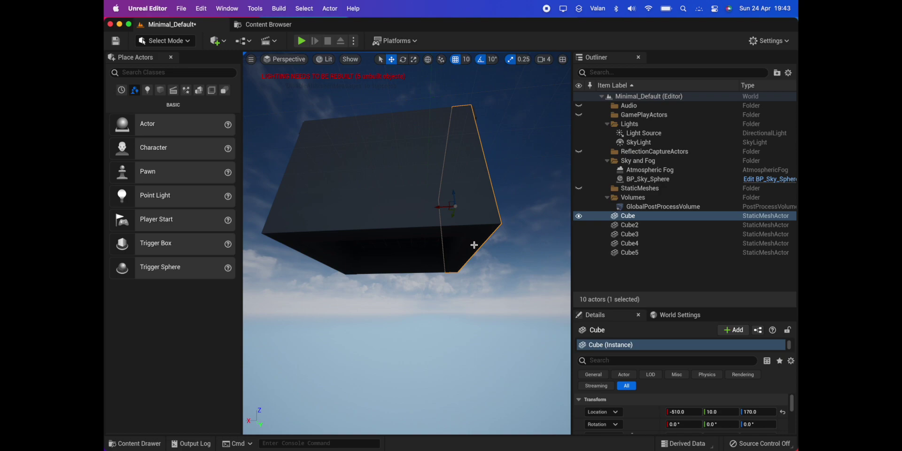
Step: Duplicate the side wall as Cube6 and turn it a quarter turn (-90° yaw)
{"action": "key", "text": "super+d"}
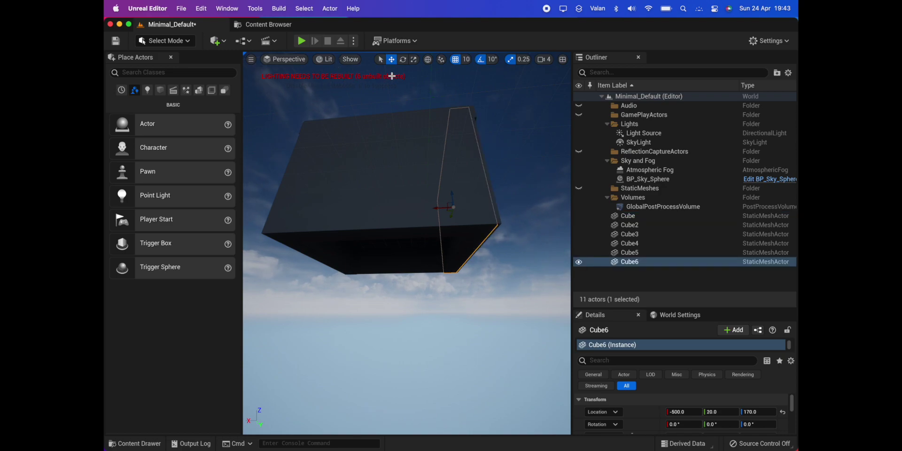
{"action": "left_click", "coordinate": [404, 61]}
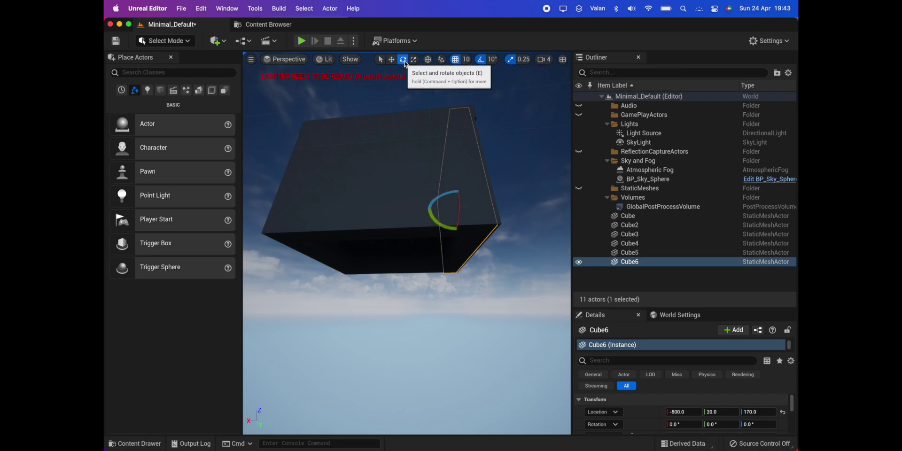
{"action": "left_click_drag", "start_coordinate": [433, 206], "coordinate": [431, 213]}
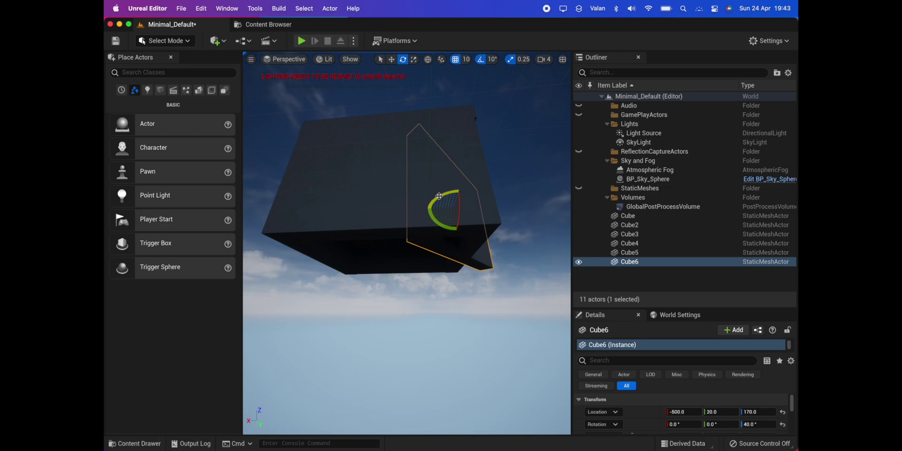
{"action": "key", "text": "super+z"}
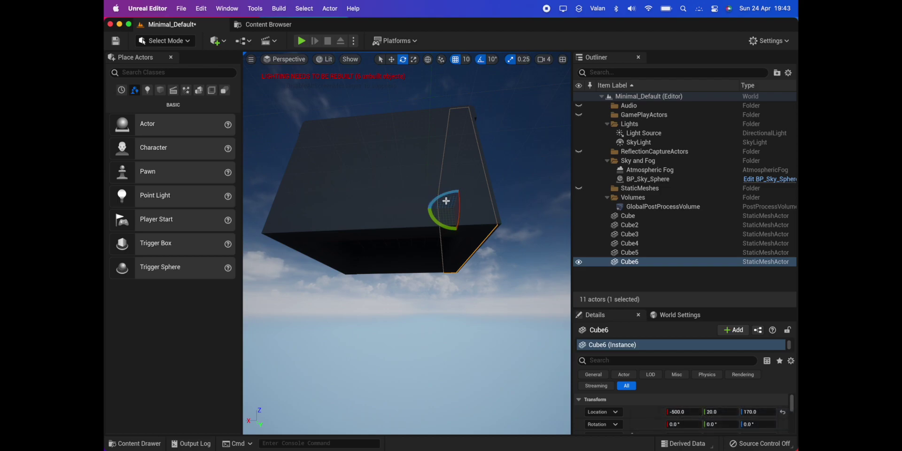
{"action": "mouse_move", "coordinate": [434, 219]}
{"action": "left_mouse_down"}
{"action": "mouse_move", "coordinate": [456, 230]}
{"action": "mouse_move", "coordinate": [435, 222]}
{"action": "left_mouse_up"}
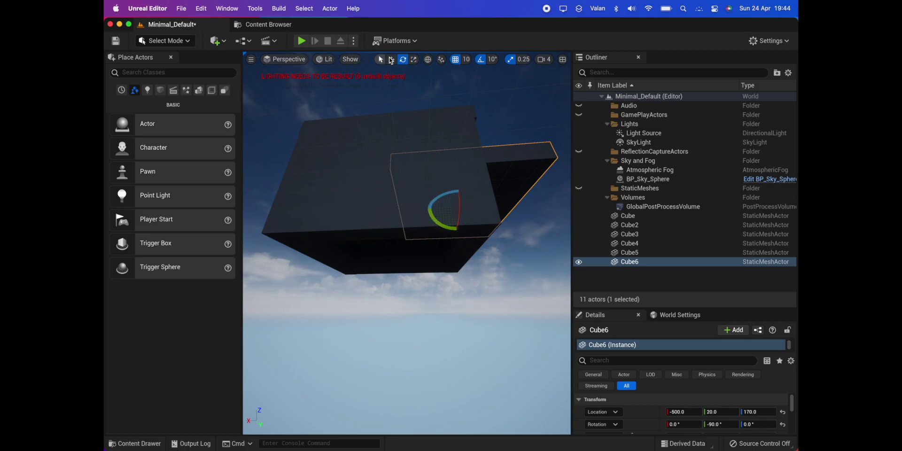
Step: Place Cube6 at -90, 20, -180 under the box and widen it to cover the bottom
{"action": "left_click", "coordinate": [392, 60]}
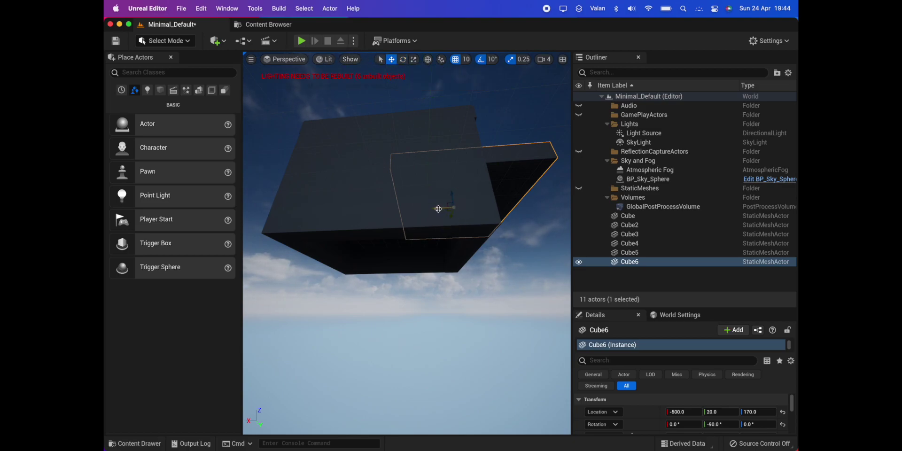
{"action": "left_click_drag", "start_coordinate": [439, 208], "coordinate": [378, 205]}
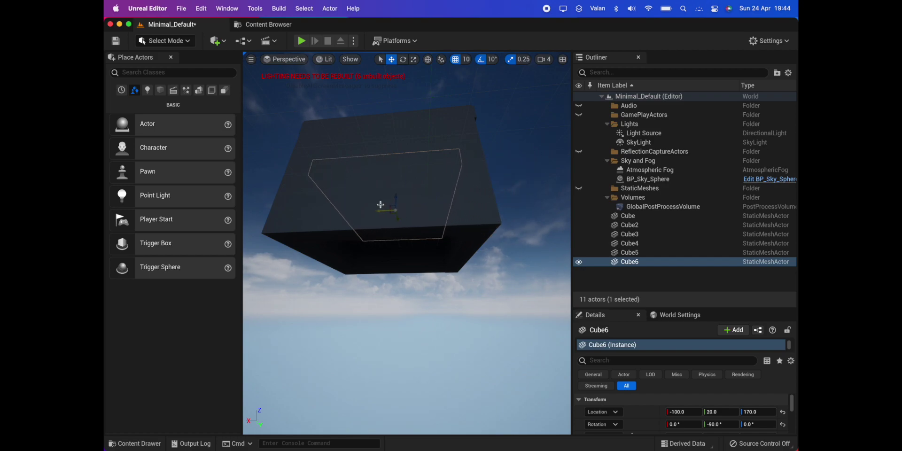
{"action": "left_click_drag", "start_coordinate": [397, 197], "coordinate": [395, 250]}
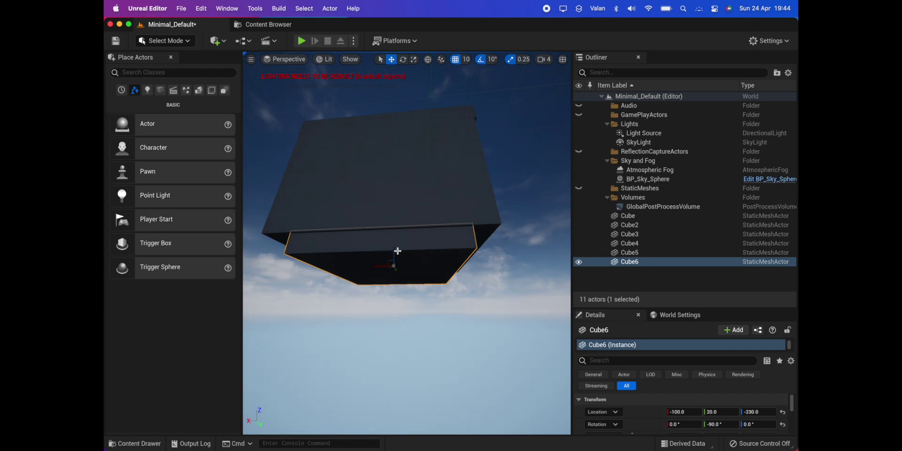
{"action": "left_click_drag", "start_coordinate": [395, 250], "coordinate": [394, 243]}
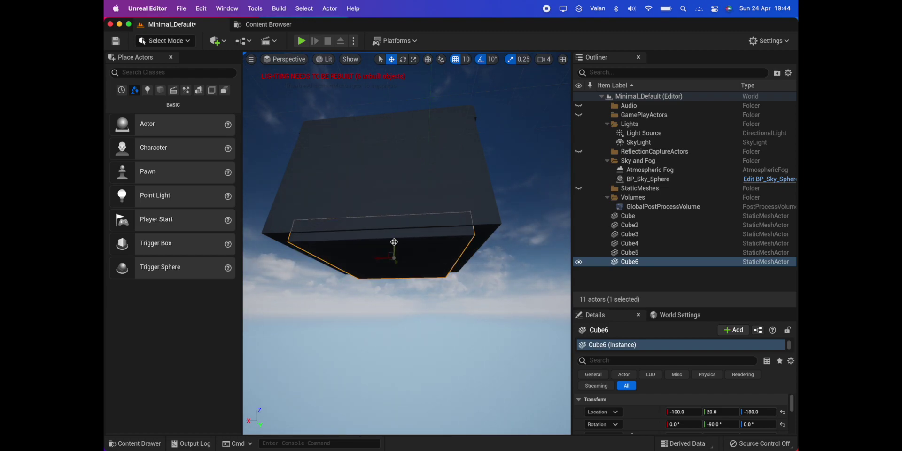
{"action": "left_click", "coordinate": [413, 60]}
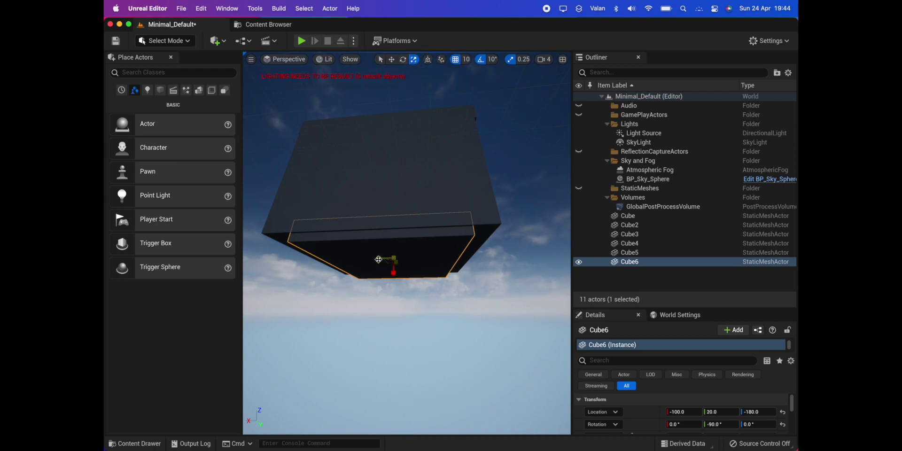
{"action": "left_click_drag", "start_coordinate": [379, 262], "coordinate": [362, 263]}
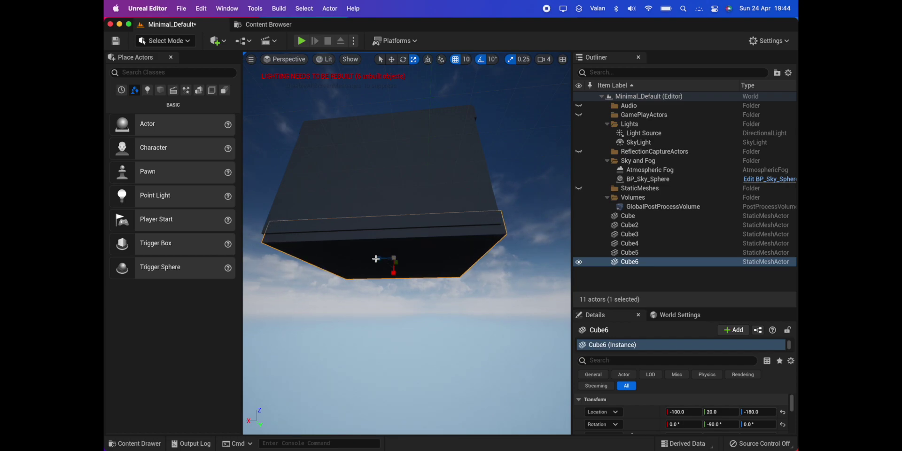
{"action": "left_click", "coordinate": [393, 62]}
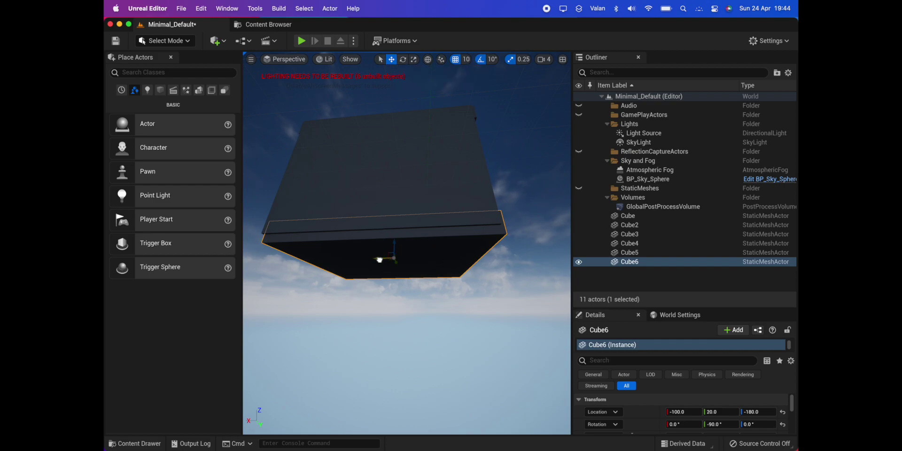
{"action": "left_click_drag", "start_coordinate": [379, 259], "coordinate": [378, 260]}
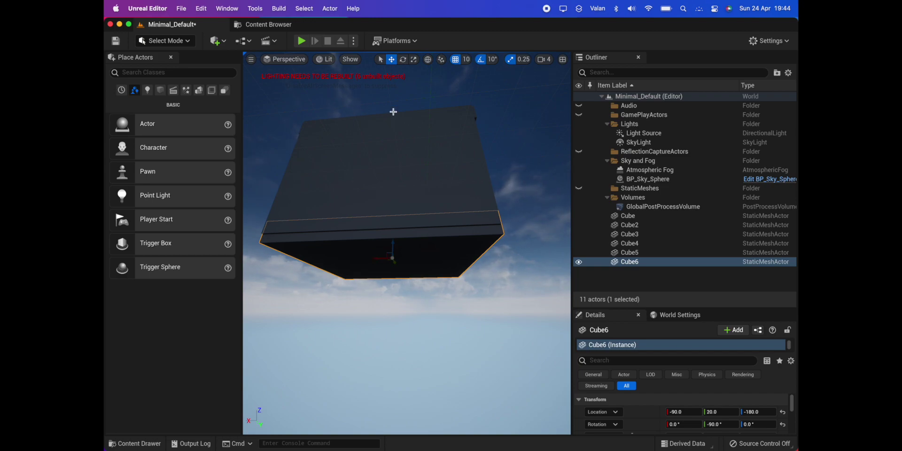
Step: Run Build Lighting Only to bake the enclosed box's lighting and clear the rebuild warning
{"action": "left_click", "coordinate": [281, 14]}
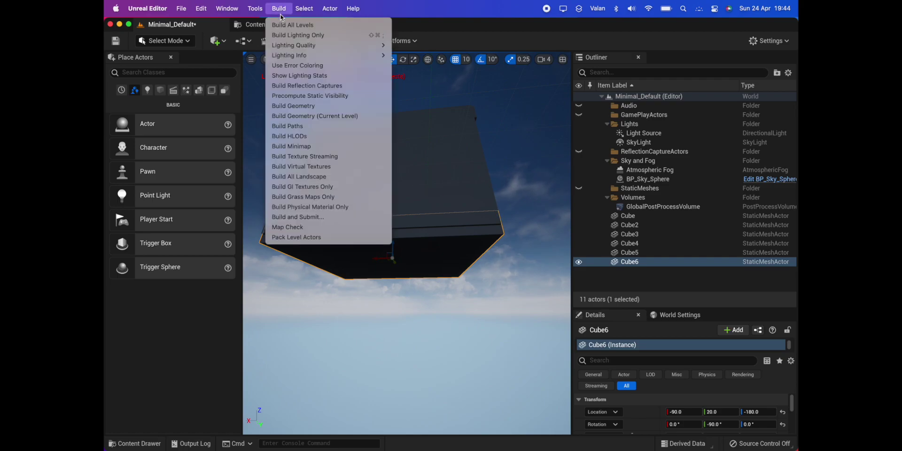
{"action": "left_click", "coordinate": [287, 39]}
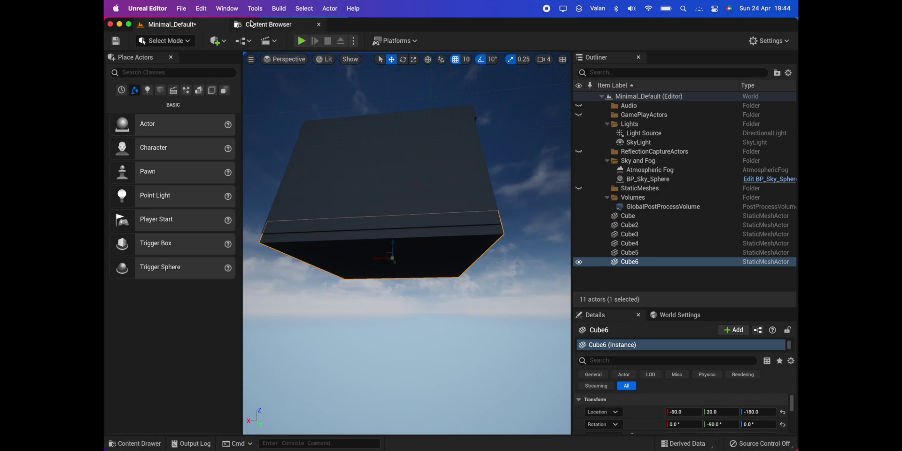
Step: Add a Plane from the Shapes menu, placing it at -200, -170, -160
{"action": "left_click", "coordinate": [216, 41]}
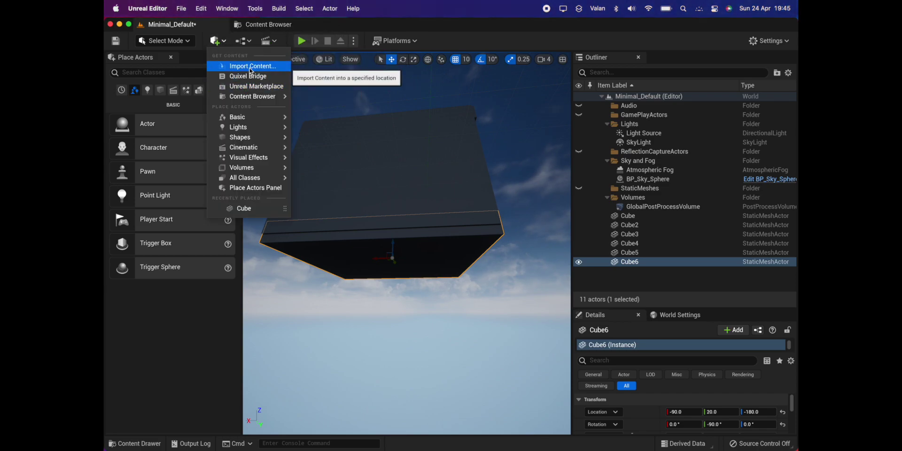
{"action": "mouse_move", "coordinate": [249, 96]}
{"action": "mouse_move", "coordinate": [257, 137]}
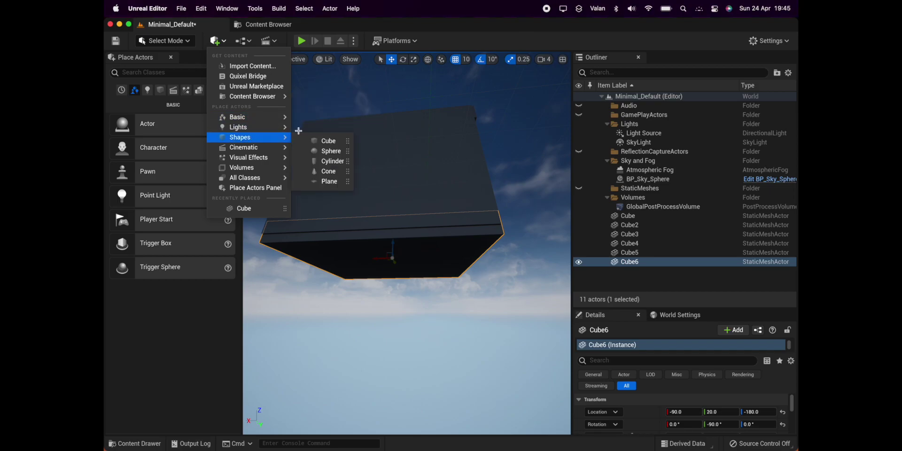
{"action": "left_click", "coordinate": [331, 182]}
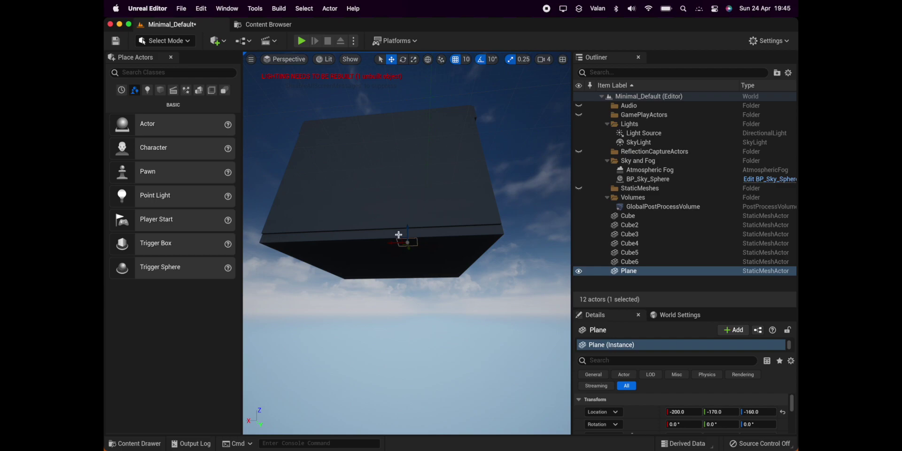
Step: Lower the plane to Z -280 and show its Materials section in an enlarged Details panel
{"action": "left_click_drag", "start_coordinate": [407, 227], "coordinate": [400, 250]}
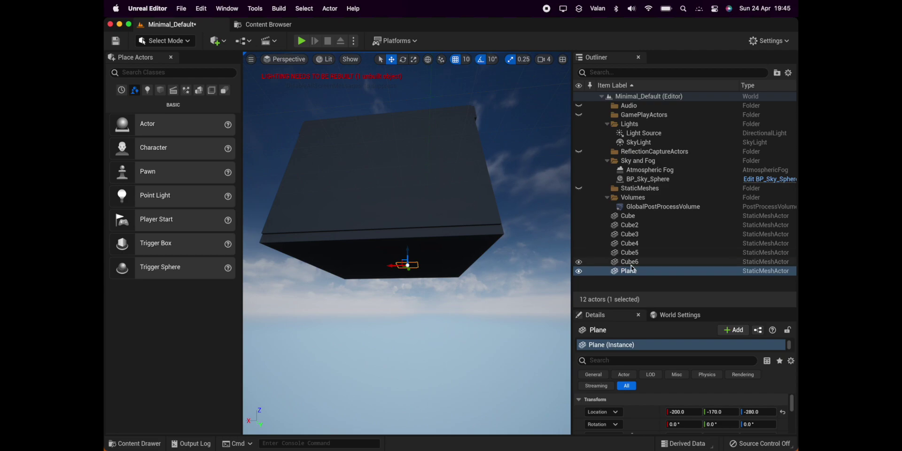
{"action": "left_click", "coordinate": [632, 273]}
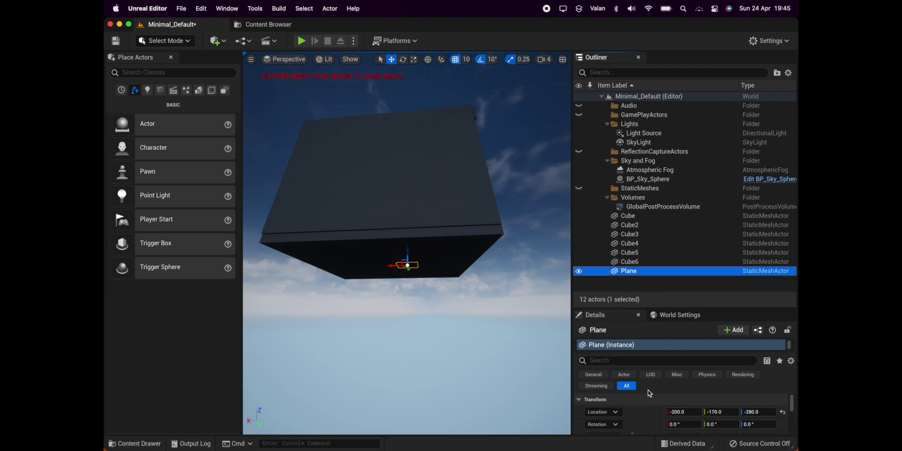
{"action": "scroll", "coordinate": [648, 398], "scroll_direction": "down", "scroll_amount": 3}
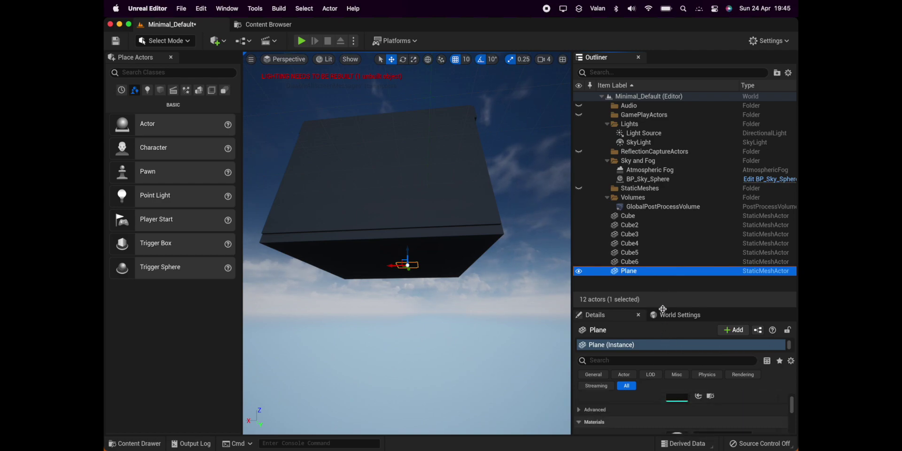
{"action": "left_click_drag", "start_coordinate": [662, 309], "coordinate": [663, 287]}
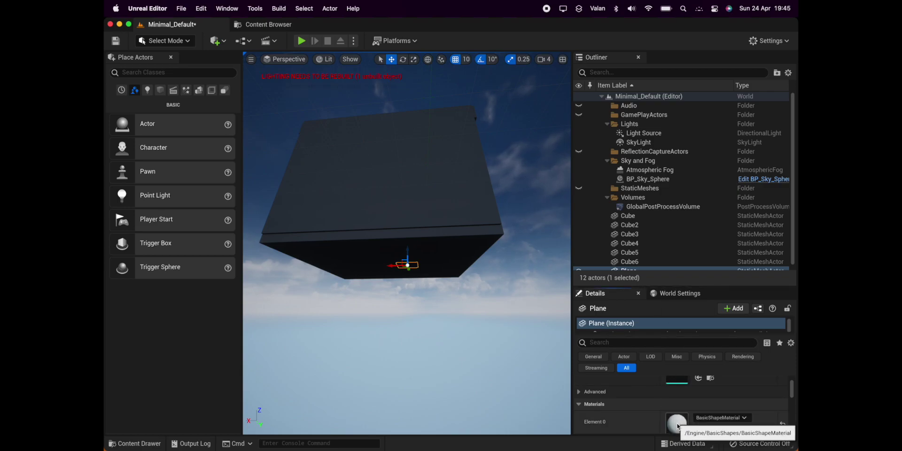
{"action": "double_click", "coordinate": [678, 426]}
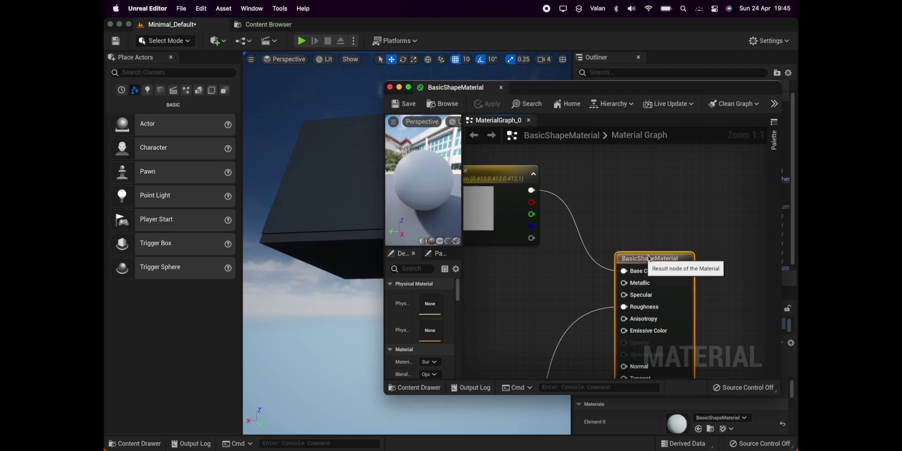
{"action": "left_click_drag", "start_coordinate": [642, 265], "coordinate": [684, 177]}
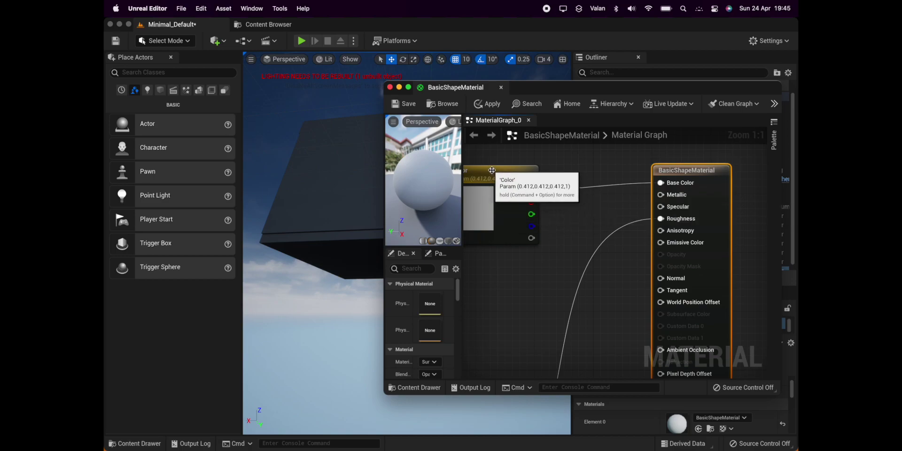
{"action": "mouse_move", "coordinate": [491, 176]}
{"action": "left_mouse_down"}
{"action": "mouse_move", "coordinate": [550, 176]}
{"action": "mouse_move", "coordinate": [535, 176]}
{"action": "left_mouse_up"}
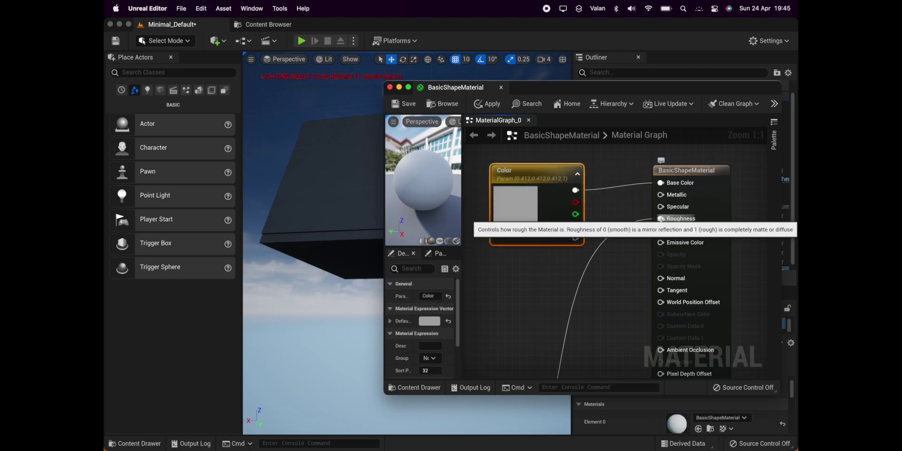
{"action": "left_click_drag", "start_coordinate": [643, 222], "coordinate": [660, 219]}
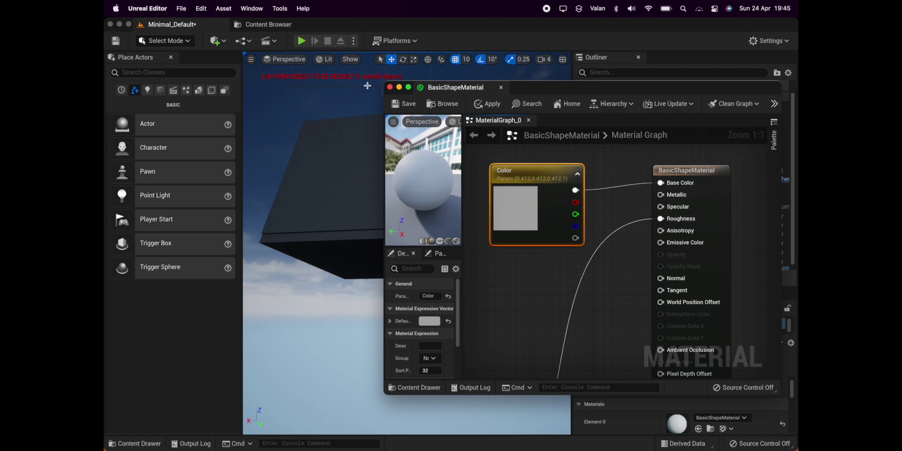
{"action": "left_click", "coordinate": [391, 88]}
Step: Discard the open material edits and assign M_MaterialSphere_Plain to the plane's Element 0 slot
{"action": "left_click", "coordinate": [522, 249]}
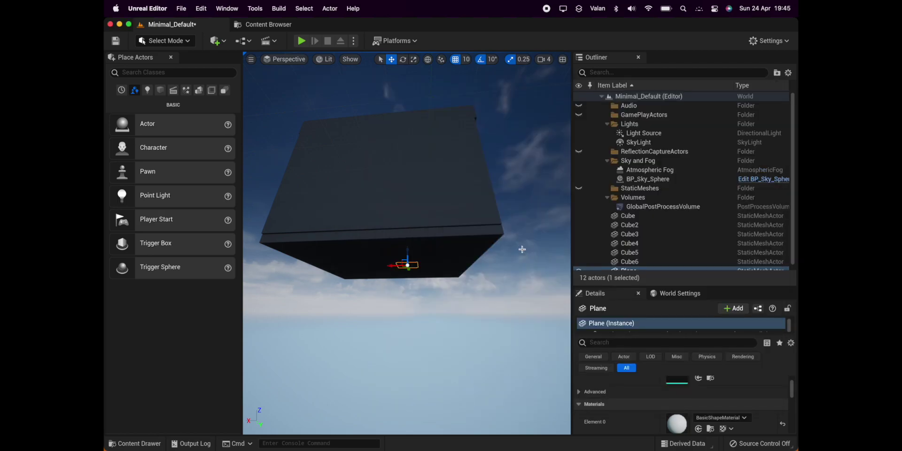
{"action": "left_click", "coordinate": [713, 418]}
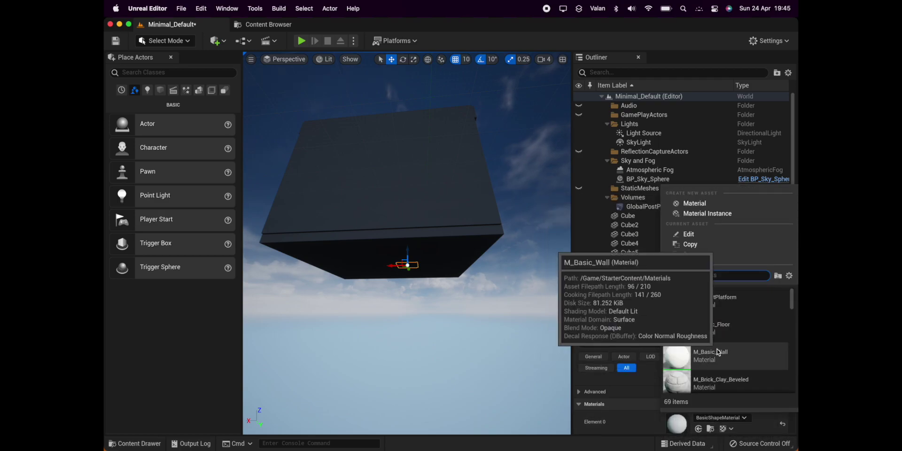
{"action": "scroll", "coordinate": [718, 352], "scroll_direction": "down", "scroll_amount": 2}
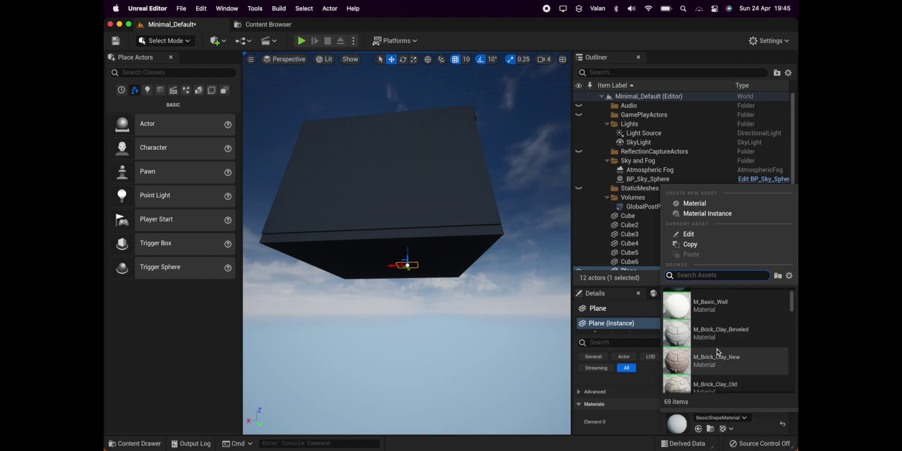
{"action": "scroll", "coordinate": [717, 352], "scroll_direction": "down", "scroll_amount": 1}
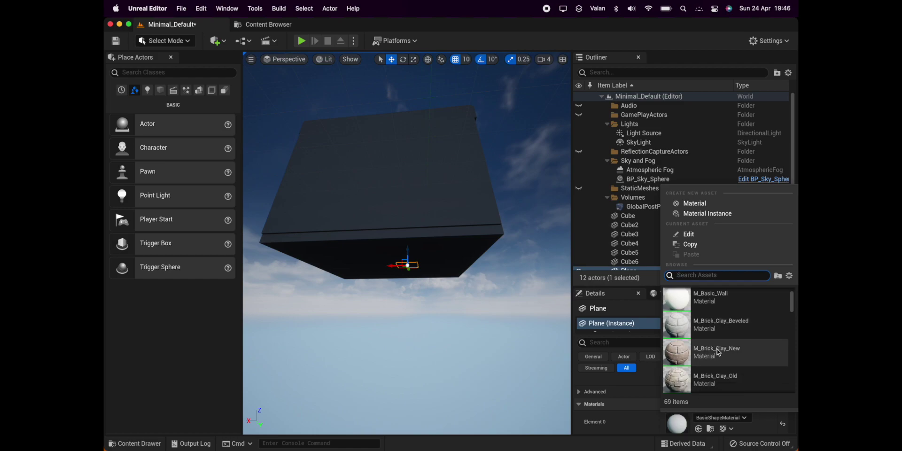
{"action": "scroll", "coordinate": [717, 352], "scroll_direction": "down", "scroll_amount": 1}
{"action": "scroll", "coordinate": [717, 352], "scroll_direction": "down", "scroll_amount": 1}
{"action": "scroll", "coordinate": [717, 352], "scroll_direction": "down", "scroll_amount": 1}
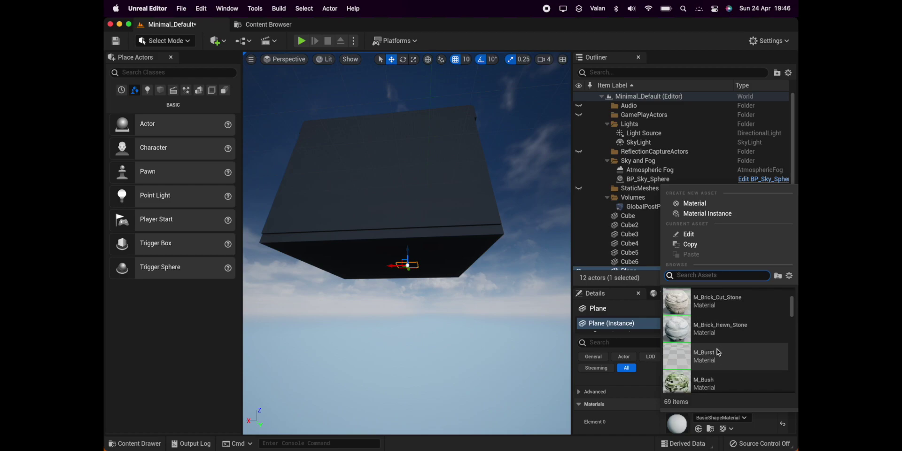
{"action": "scroll", "coordinate": [718, 353], "scroll_direction": "down", "scroll_amount": 1}
{"action": "scroll", "coordinate": [717, 352], "scroll_direction": "down", "scroll_amount": 1}
{"action": "scroll", "coordinate": [718, 352], "scroll_direction": "down", "scroll_amount": 1}
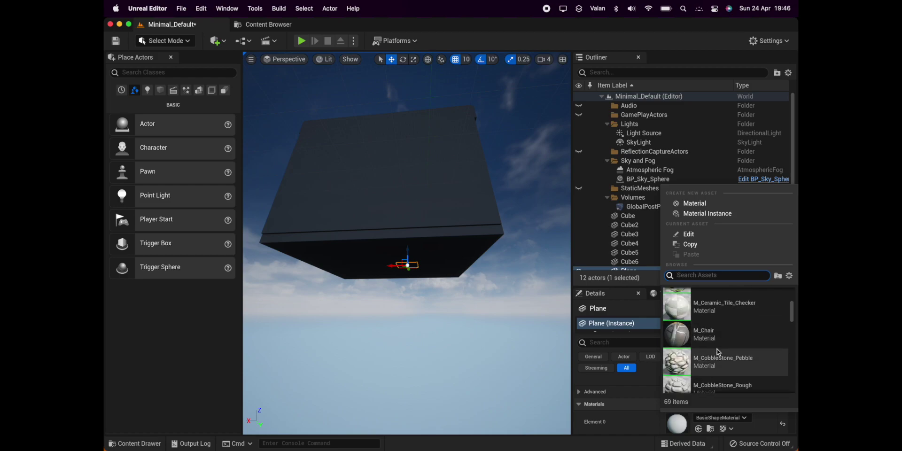
{"action": "scroll", "coordinate": [718, 352], "scroll_direction": "down", "scroll_amount": 1}
{"action": "scroll", "coordinate": [717, 352], "scroll_direction": "down", "scroll_amount": 1}
{"action": "scroll", "coordinate": [718, 352], "scroll_direction": "down", "scroll_amount": 1}
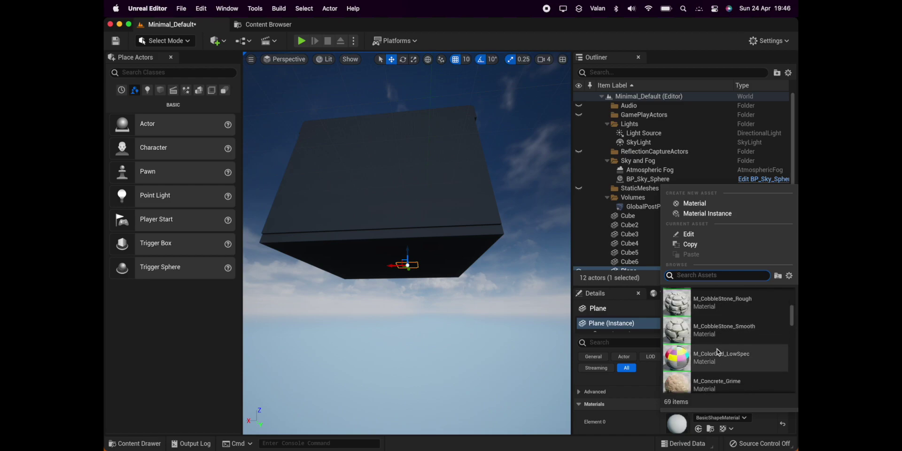
{"action": "scroll", "coordinate": [718, 352], "scroll_direction": "down", "scroll_amount": 1}
{"action": "scroll", "coordinate": [717, 352], "scroll_direction": "down", "scroll_amount": 1}
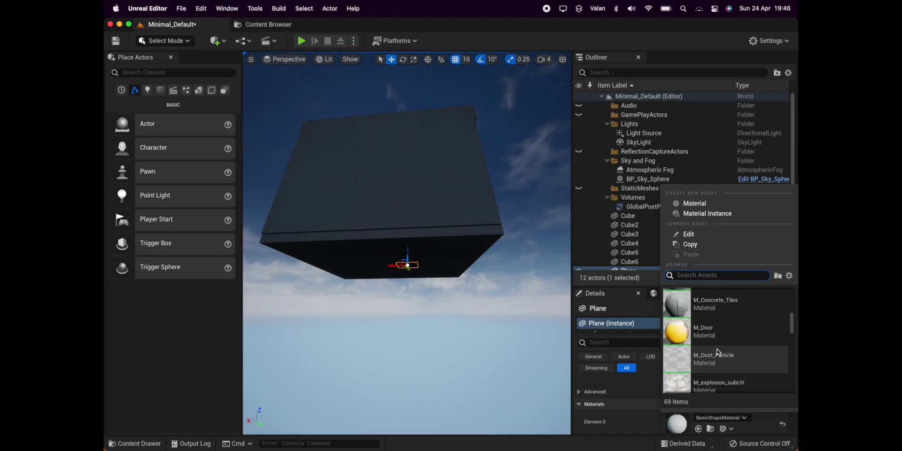
{"action": "scroll", "coordinate": [718, 353], "scroll_direction": "up", "scroll_amount": 2}
{"action": "scroll", "coordinate": [718, 352], "scroll_direction": "down", "scroll_amount": 2}
{"action": "scroll", "coordinate": [718, 352], "scroll_direction": "down", "scroll_amount": 2}
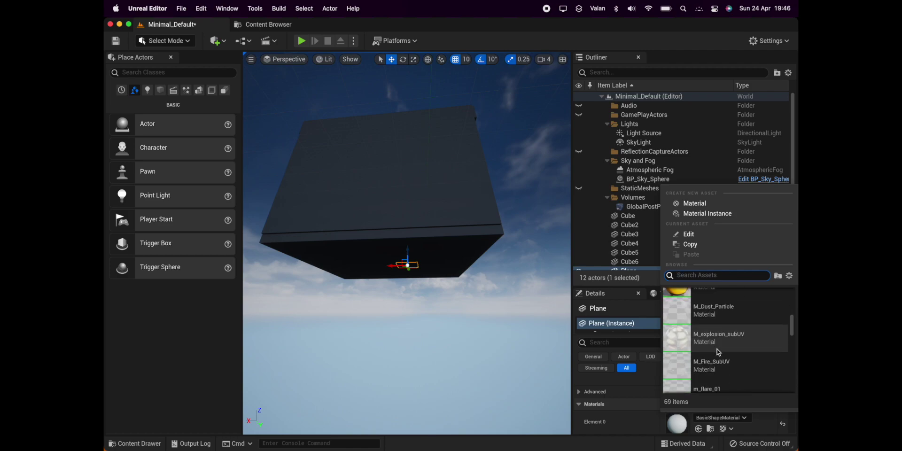
{"action": "scroll", "coordinate": [718, 352], "scroll_direction": "down", "scroll_amount": 2}
{"action": "scroll", "coordinate": [717, 352], "scroll_direction": "down", "scroll_amount": 1}
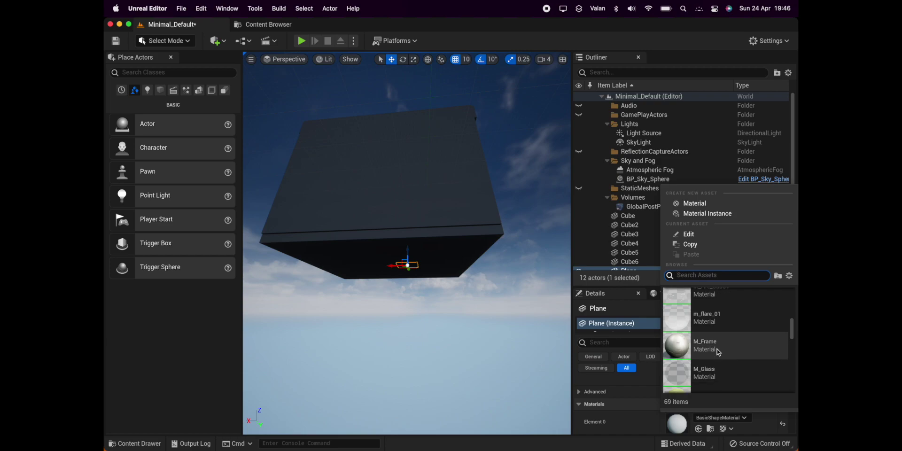
{"action": "scroll", "coordinate": [718, 352], "scroll_direction": "down", "scroll_amount": 1}
{"action": "scroll", "coordinate": [717, 353], "scroll_direction": "down", "scroll_amount": 1}
{"action": "scroll", "coordinate": [718, 352], "scroll_direction": "down", "scroll_amount": 1}
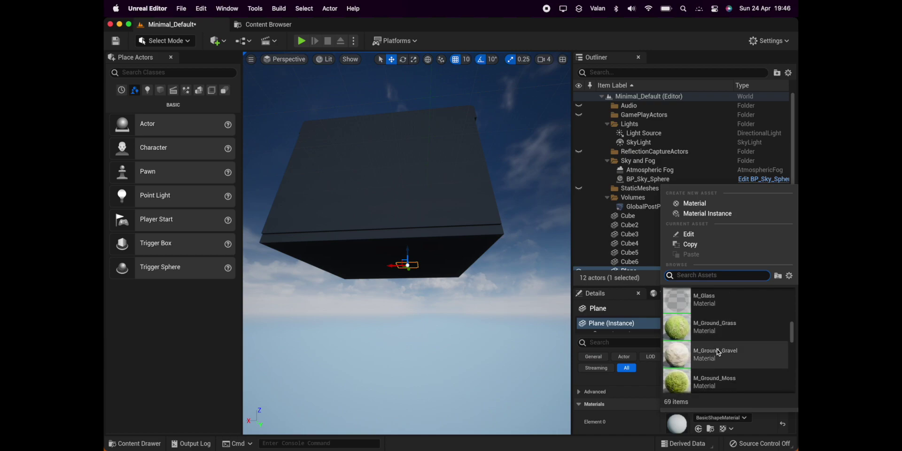
{"action": "scroll", "coordinate": [718, 352], "scroll_direction": "down", "scroll_amount": 1}
{"action": "scroll", "coordinate": [717, 352], "scroll_direction": "down", "scroll_amount": 1}
{"action": "scroll", "coordinate": [718, 352], "scroll_direction": "down", "scroll_amount": 1}
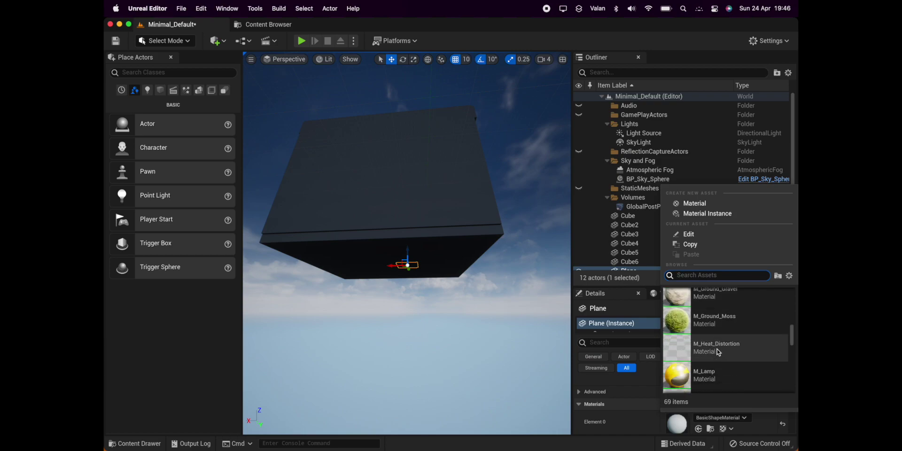
{"action": "scroll", "coordinate": [718, 352], "scroll_direction": "down", "scroll_amount": 1}
{"action": "scroll", "coordinate": [718, 352], "scroll_direction": "down", "scroll_amount": 1}
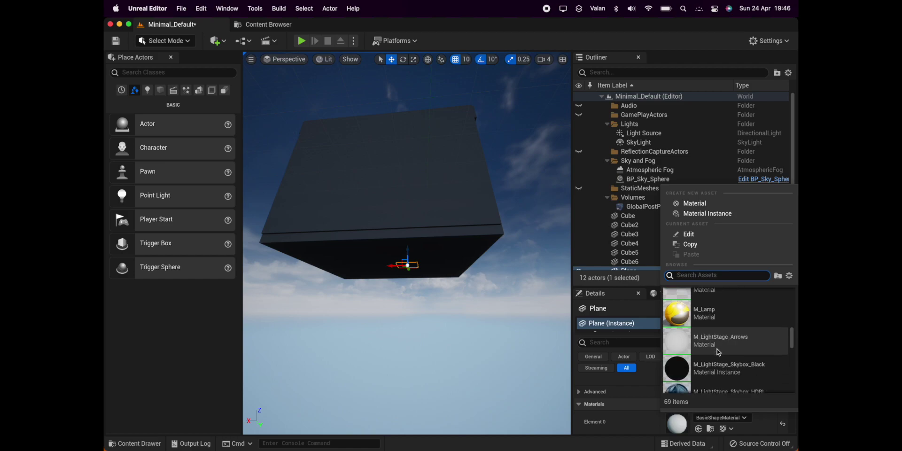
{"action": "scroll", "coordinate": [718, 353], "scroll_direction": "down", "scroll_amount": 2}
{"action": "scroll", "coordinate": [717, 352], "scroll_direction": "down", "scroll_amount": 2}
{"action": "scroll", "coordinate": [718, 353], "scroll_direction": "down", "scroll_amount": 1}
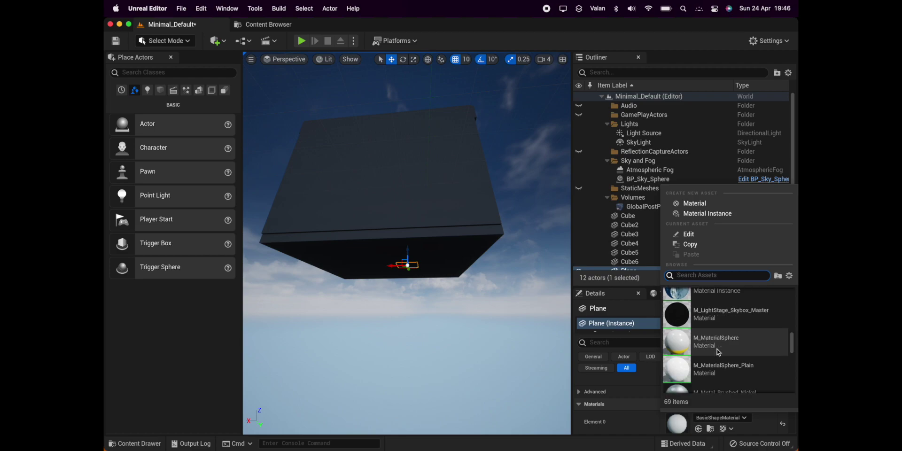
{"action": "scroll", "coordinate": [718, 352], "scroll_direction": "down", "scroll_amount": 1}
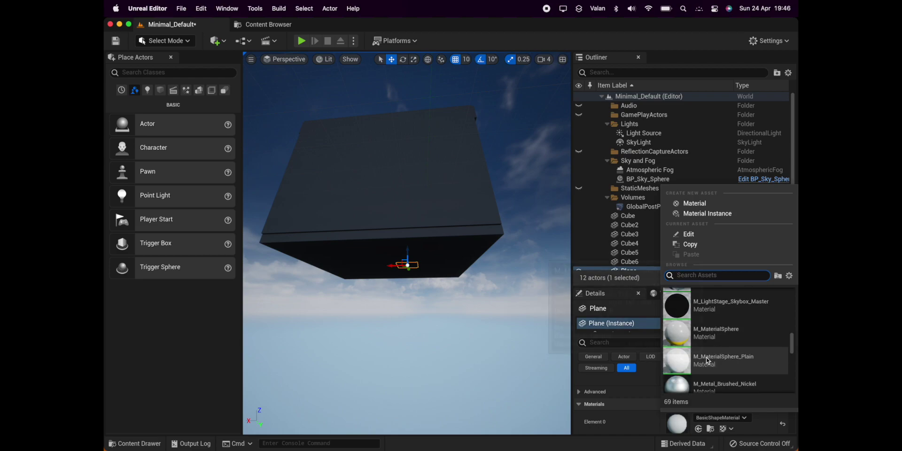
{"action": "left_click", "coordinate": [717, 356]}
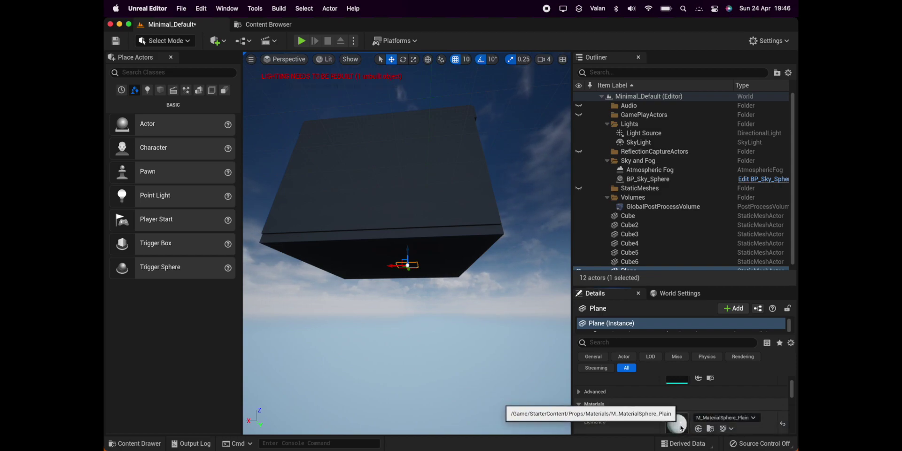
Step: Open the Element 0 material picker and scroll through the list of available materials
{"action": "left_click", "coordinate": [706, 418]}
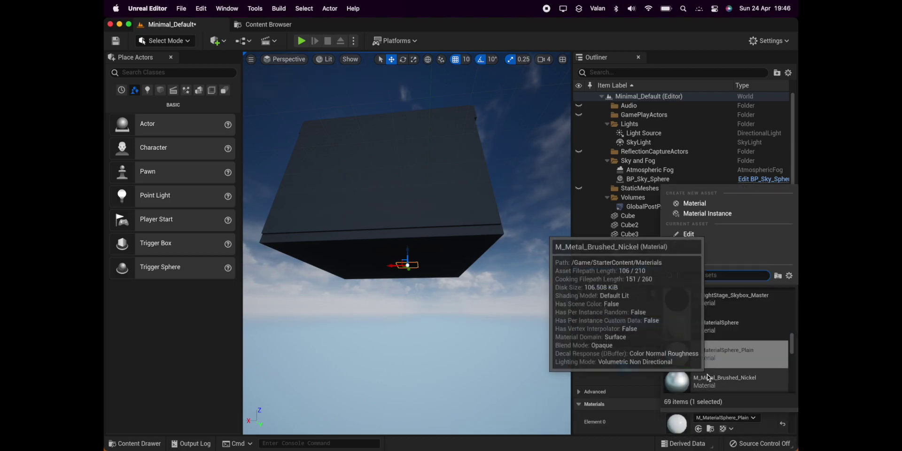
{"action": "scroll", "coordinate": [682, 360], "scroll_direction": "down", "scroll_amount": 3}
{"action": "scroll", "coordinate": [682, 360], "scroll_direction": "down", "scroll_amount": 3}
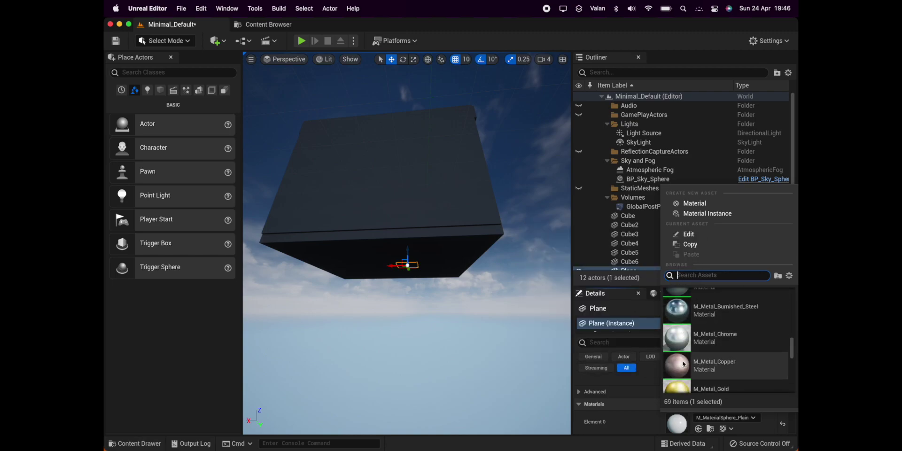
{"action": "scroll", "coordinate": [682, 359], "scroll_direction": "down", "scroll_amount": 2}
{"action": "scroll", "coordinate": [682, 360], "scroll_direction": "down", "scroll_amount": 2}
{"action": "scroll", "coordinate": [682, 360], "scroll_direction": "down", "scroll_amount": 2}
{"action": "scroll", "coordinate": [682, 360], "scroll_direction": "down", "scroll_amount": 1}
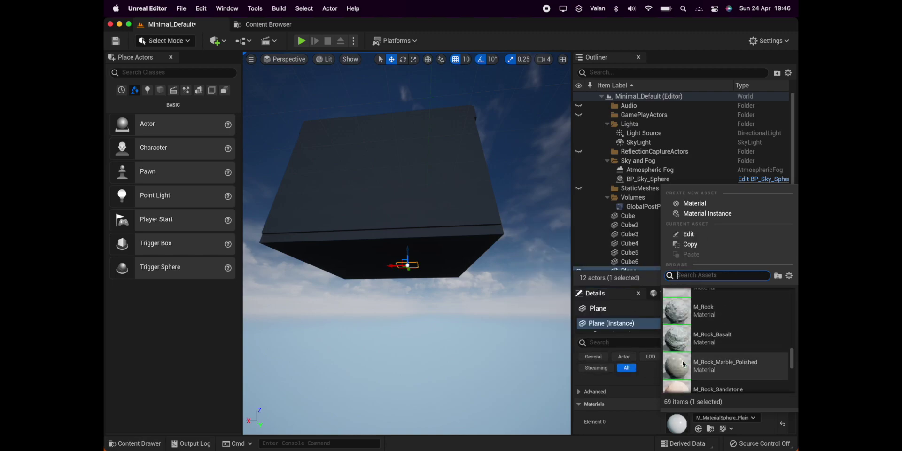
{"action": "scroll", "coordinate": [682, 360], "scroll_direction": "down", "scroll_amount": 2}
{"action": "scroll", "coordinate": [682, 360], "scroll_direction": "down", "scroll_amount": 1}
{"action": "scroll", "coordinate": [682, 360], "scroll_direction": "down", "scroll_amount": 2}
{"action": "scroll", "coordinate": [682, 361], "scroll_direction": "down", "scroll_amount": 2}
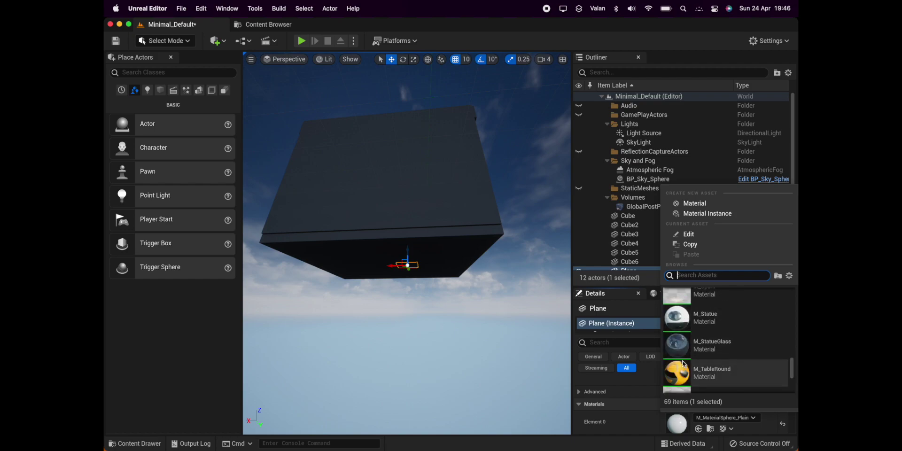
{"action": "scroll", "coordinate": [682, 361], "scroll_direction": "down", "scroll_amount": 1}
{"action": "scroll", "coordinate": [682, 361], "scroll_direction": "down", "scroll_amount": 2}
{"action": "scroll", "coordinate": [682, 361], "scroll_direction": "down", "scroll_amount": 1}
{"action": "scroll", "coordinate": [682, 360], "scroll_direction": "down", "scroll_amount": 2}
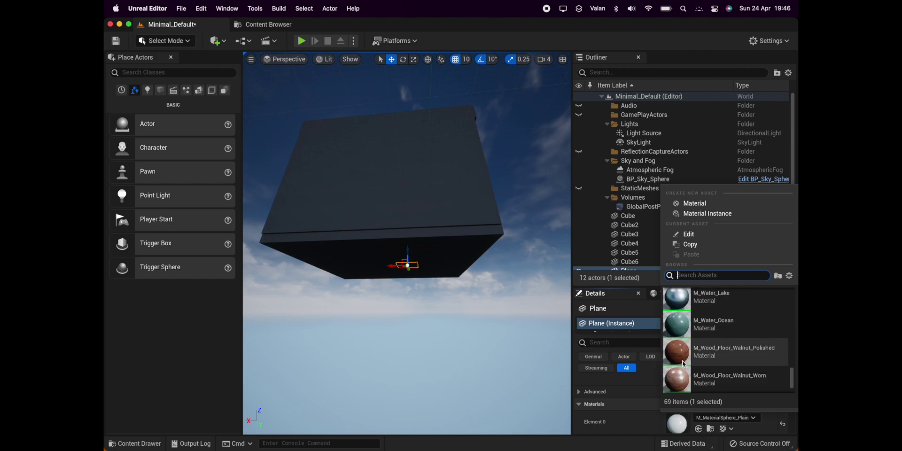
{"action": "scroll", "coordinate": [682, 360], "scroll_direction": "down", "scroll_amount": 2}
{"action": "scroll", "coordinate": [682, 360], "scroll_direction": "down", "scroll_amount": 1}
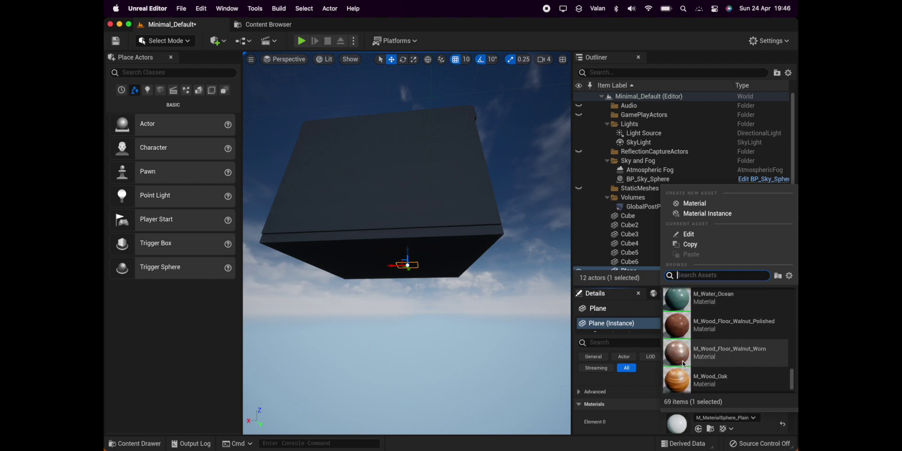
{"action": "scroll", "coordinate": [682, 360], "scroll_direction": "down", "scroll_amount": 1}
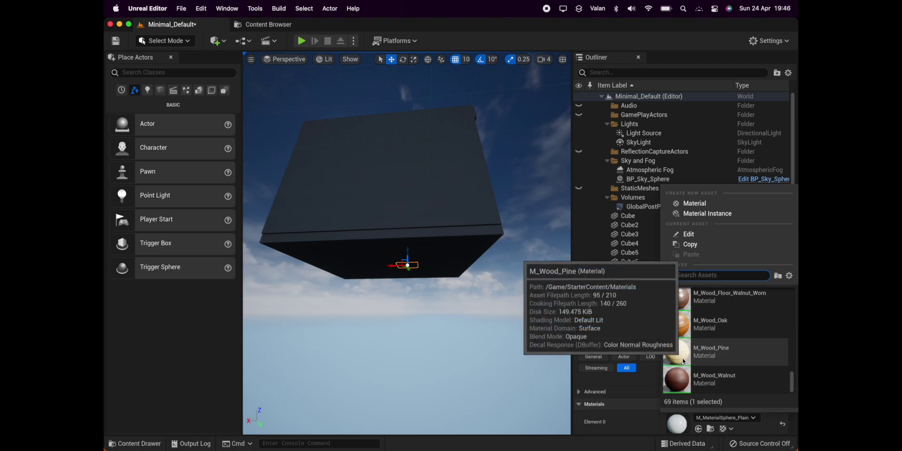
Step: Create a new material M_LightPlane saved in StarterContent/Materials for the plane's first slot, and open it
{"action": "left_click", "coordinate": [699, 205]}
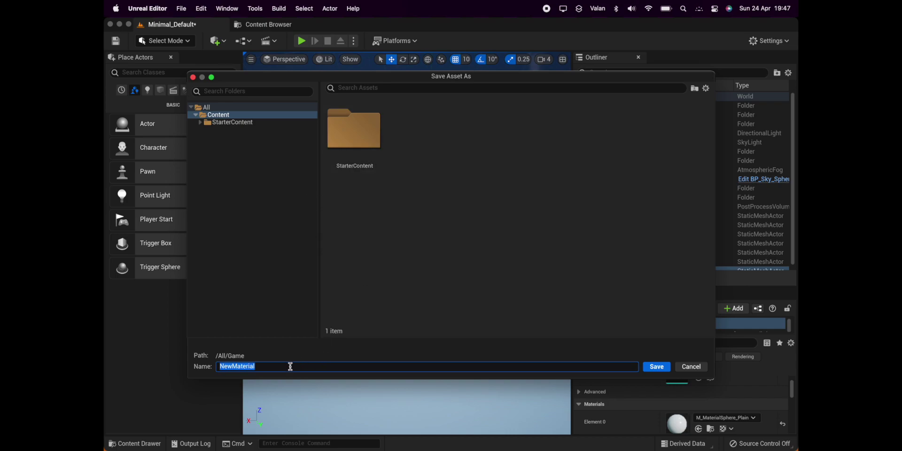
{"action": "type", "text": "M_LightPlane"}
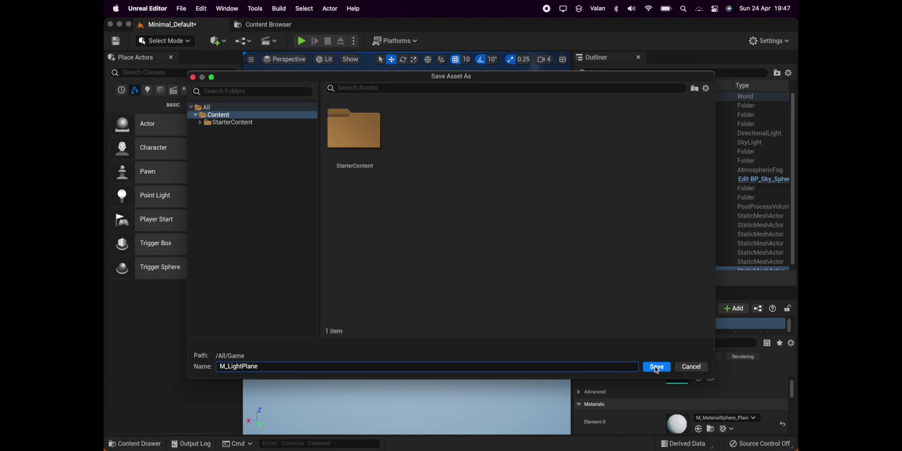
{"action": "left_click", "coordinate": [200, 122]}
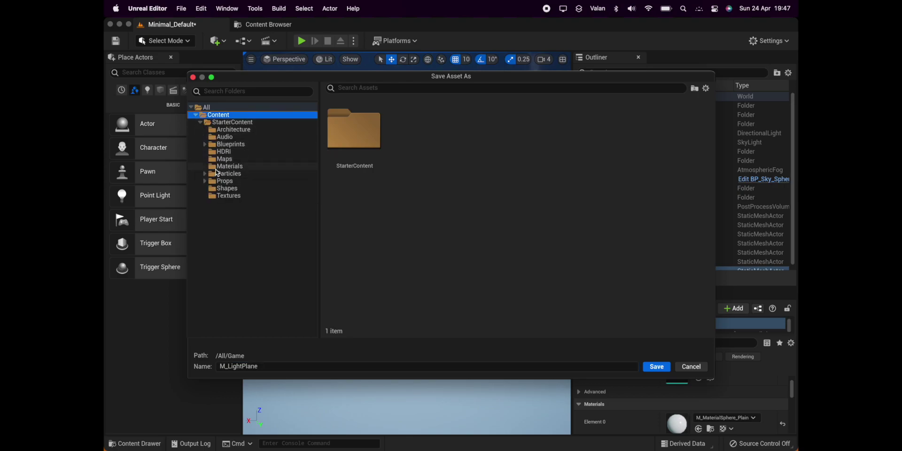
{"action": "left_click", "coordinate": [215, 167]}
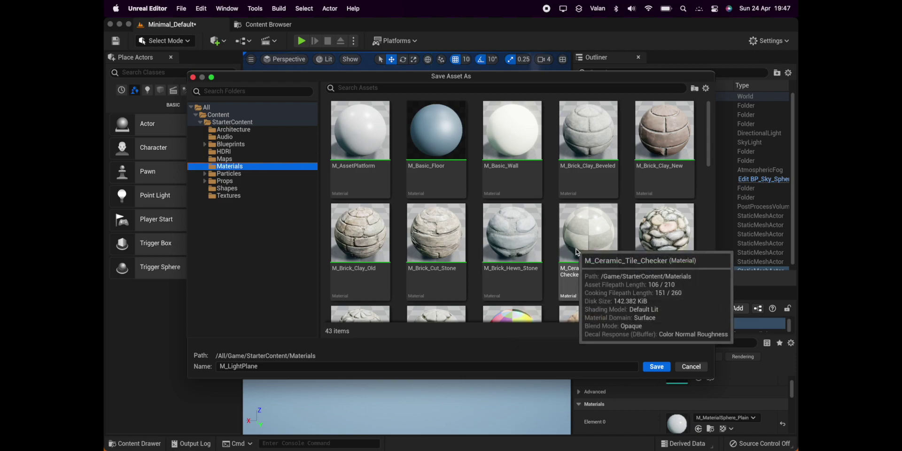
{"action": "left_click", "coordinate": [656, 366]}
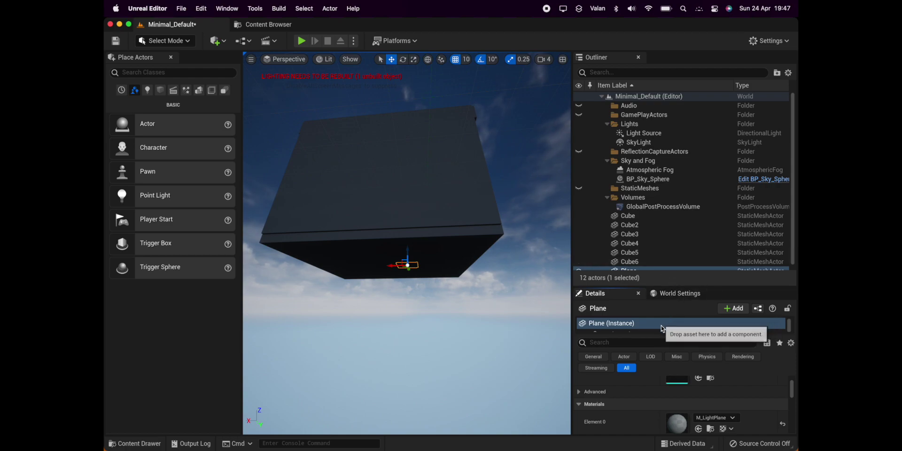
{"action": "double_click", "coordinate": [679, 425]}
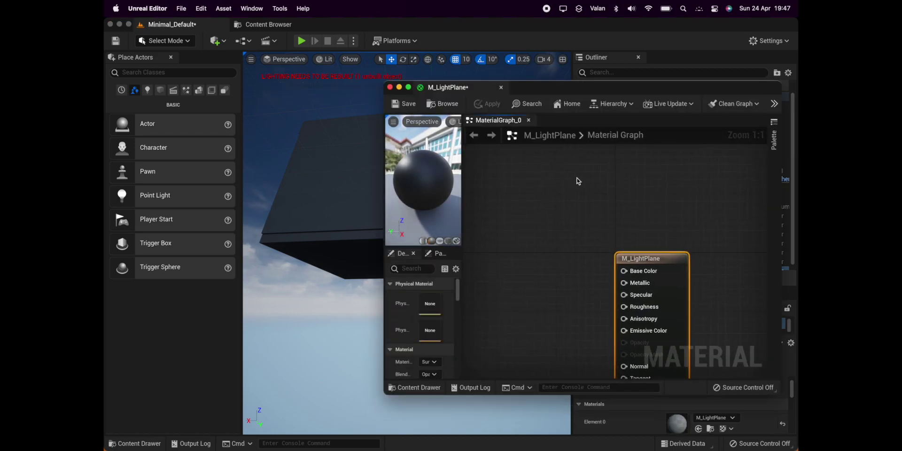
Step: Wire a Constant3Vector set to white (1,1,1) into M_LightPlane's Base Color
{"action": "mouse_move", "coordinate": [647, 255]}
{"action": "left_mouse_down"}
{"action": "mouse_move", "coordinate": [603, 182]}
{"action": "mouse_move", "coordinate": [617, 167]}
{"action": "left_mouse_up"}
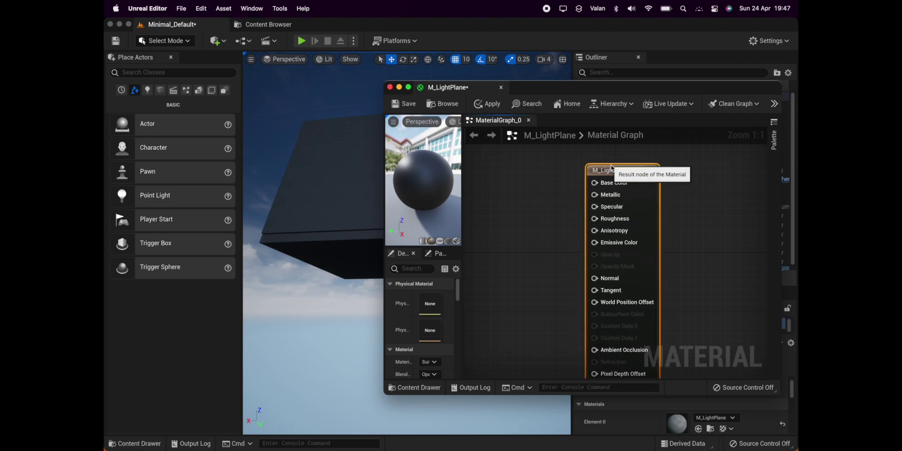
{"action": "left_click", "coordinate": [775, 139]}
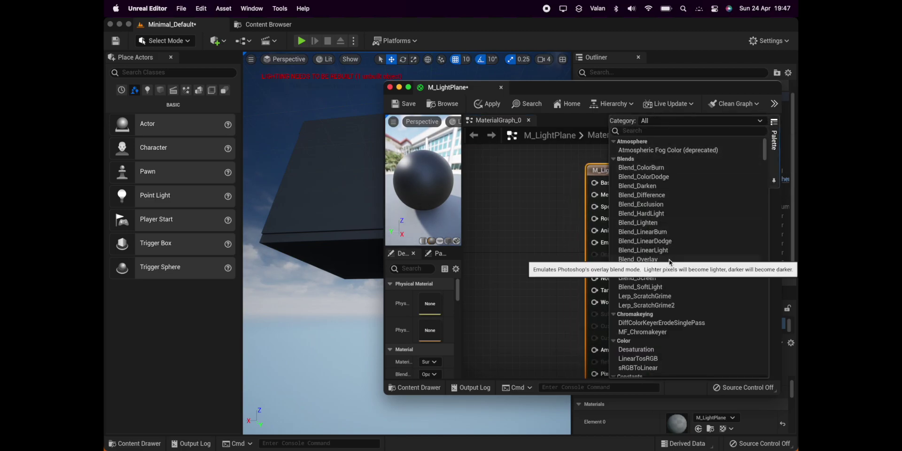
{"action": "scroll", "coordinate": [670, 262], "scroll_direction": "down", "scroll_amount": 3}
{"action": "scroll", "coordinate": [671, 262], "scroll_direction": "down", "scroll_amount": 3}
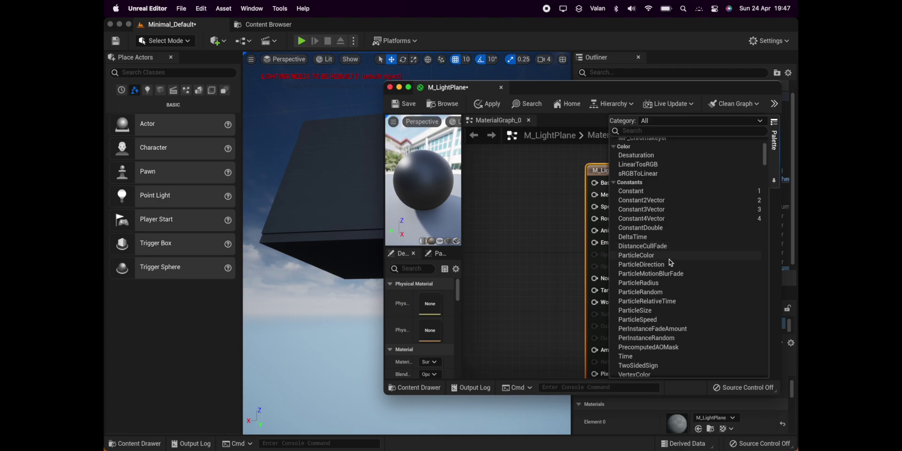
{"action": "left_click", "coordinate": [761, 212]}
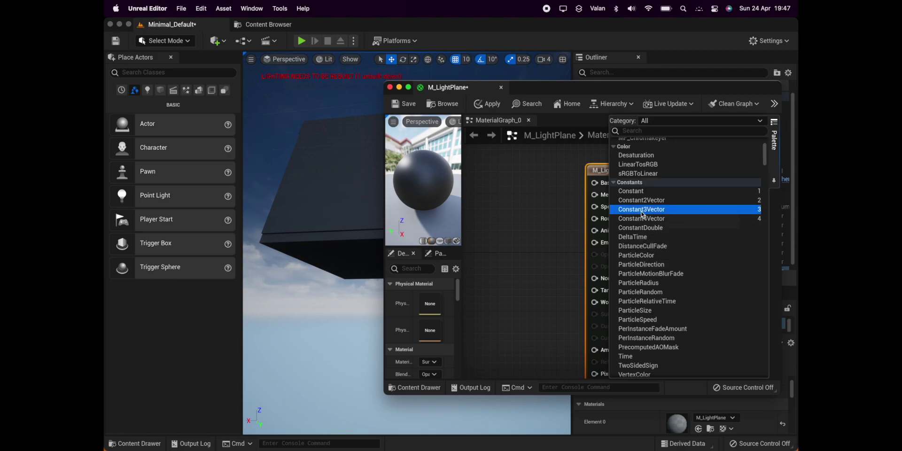
{"action": "mouse_move", "coordinate": [641, 210]}
{"action": "left_mouse_down"}
{"action": "mouse_move", "coordinate": [509, 232]}
{"action": "mouse_move", "coordinate": [476, 183]}
{"action": "left_mouse_up"}
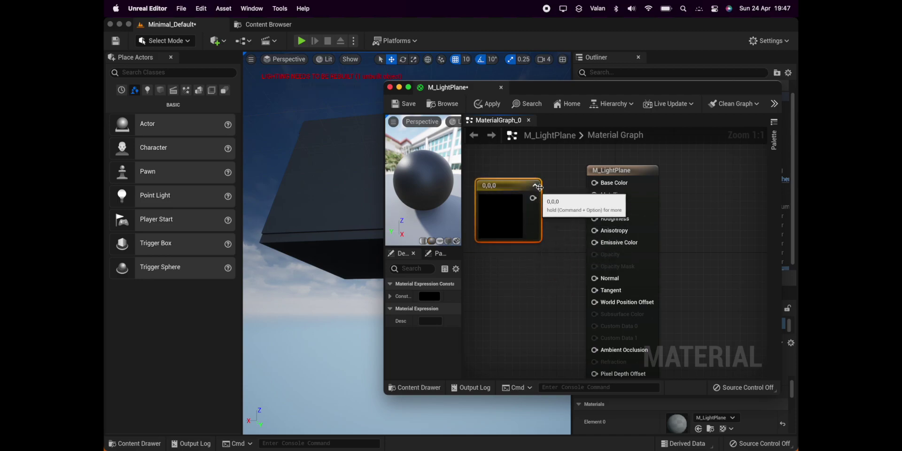
{"action": "mouse_move", "coordinate": [532, 197]}
{"action": "left_mouse_down"}
{"action": "mouse_move", "coordinate": [563, 199]}
{"action": "mouse_move", "coordinate": [594, 182]}
{"action": "left_mouse_up"}
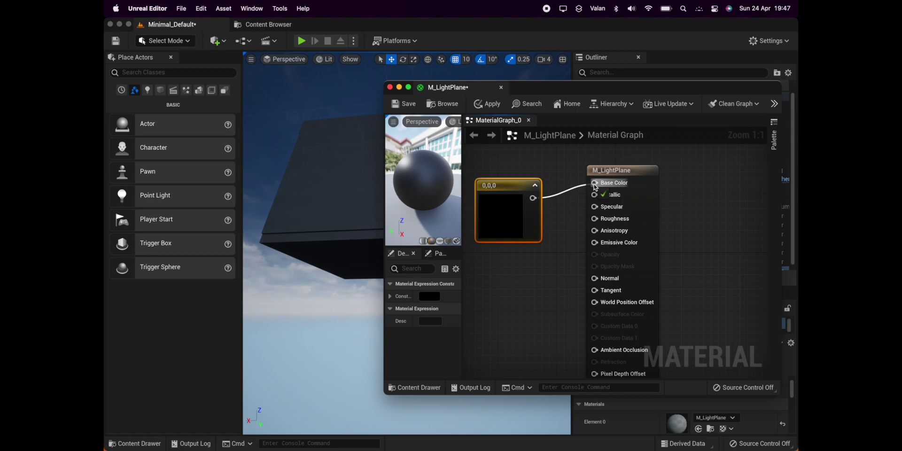
{"action": "double_click", "coordinate": [504, 220]}
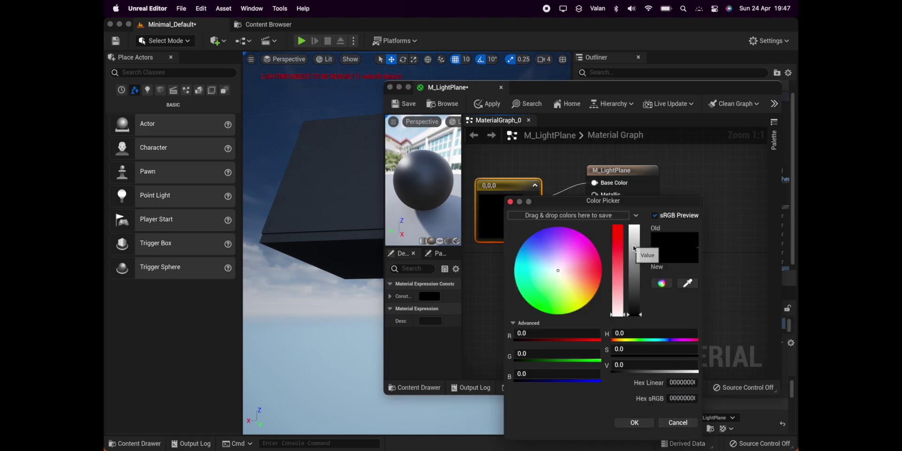
{"action": "left_click_drag", "start_coordinate": [633, 244], "coordinate": [630, 215]}
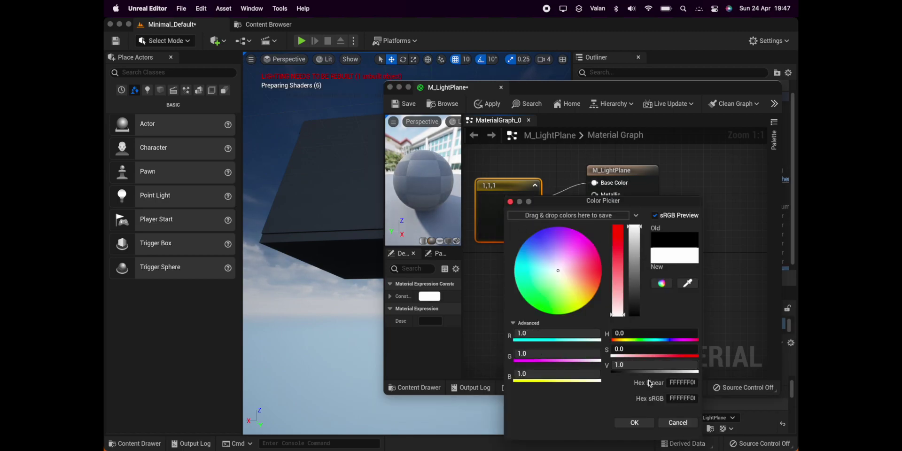
{"action": "left_click", "coordinate": [635, 422]}
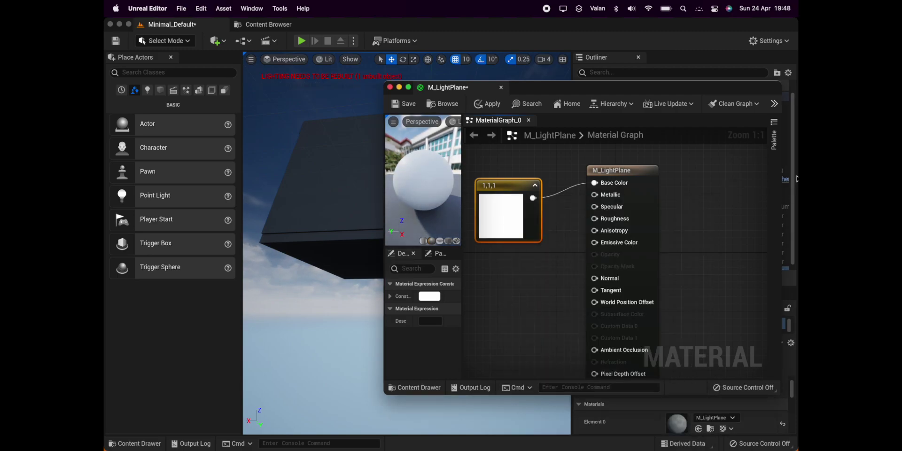
Step: Add a Constant with value 1000 and connect it to M_LightPlane's Emissive Color
{"action": "left_click", "coordinate": [773, 141]}
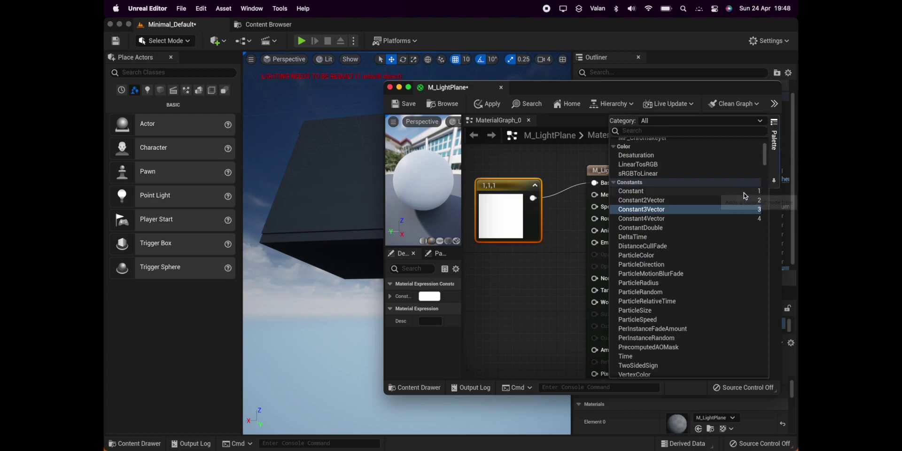
{"action": "mouse_move", "coordinate": [631, 191]}
{"action": "left_mouse_down"}
{"action": "mouse_move", "coordinate": [520, 296]}
{"action": "mouse_move", "coordinate": [595, 242]}
{"action": "left_mouse_up"}
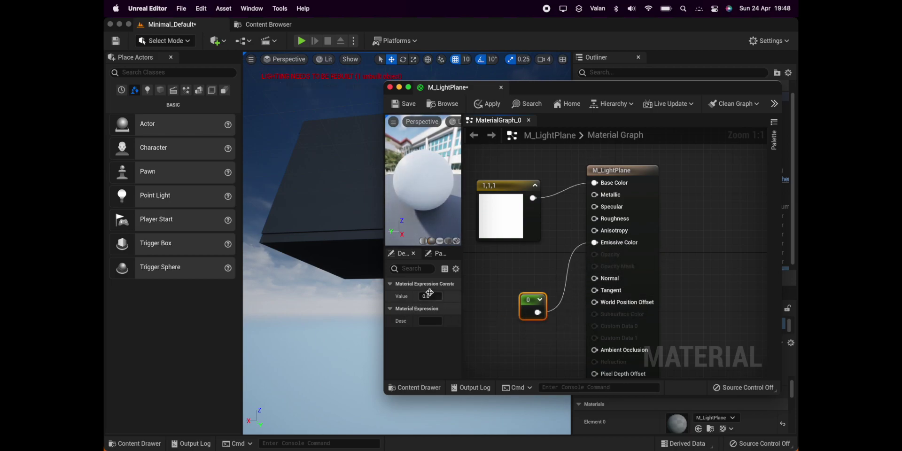
{"action": "left_click", "coordinate": [431, 296]}
{"action": "type", "text": "1"}
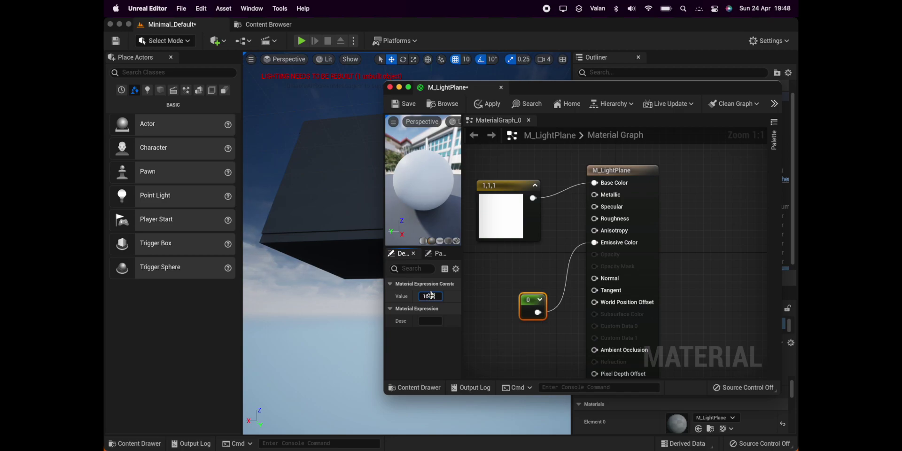
{"action": "type", "text": "0"}
{"action": "key", "text": "Return"}
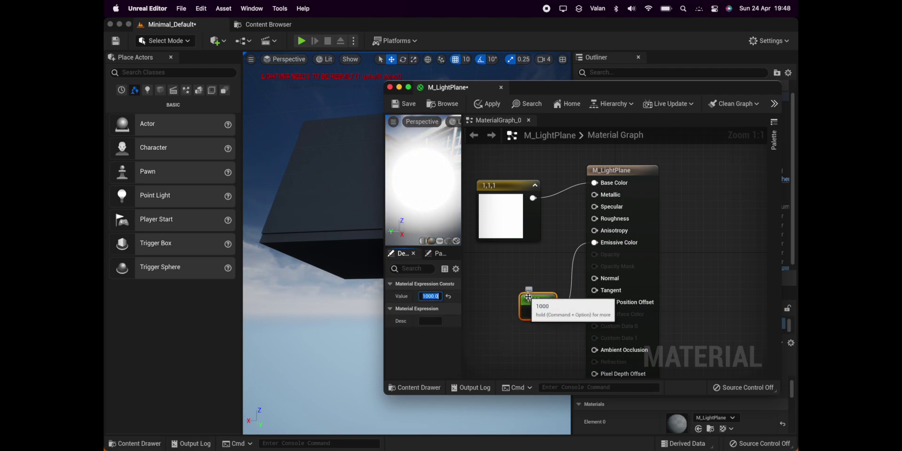
{"action": "left_click_drag", "start_coordinate": [531, 300], "coordinate": [487, 273]}
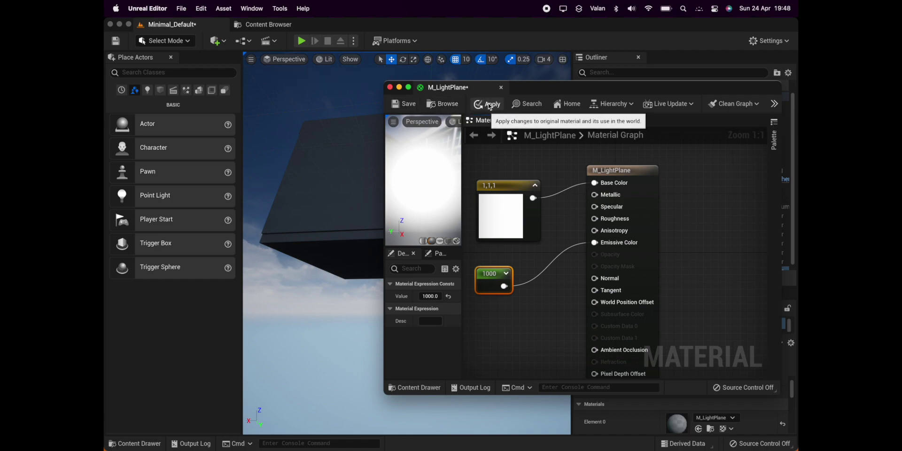
Step: Apply and save M_LightPlane, then close the material editor to return to the level
{"action": "left_click", "coordinate": [408, 105]}
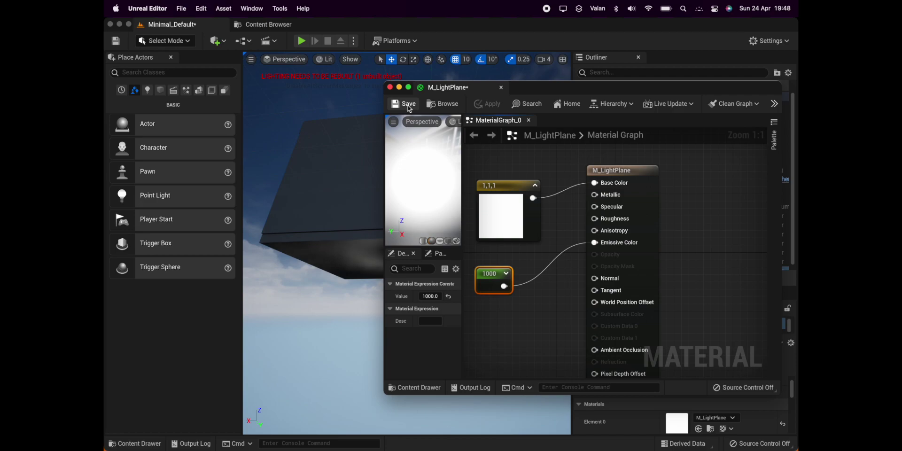
{"action": "left_click", "coordinate": [405, 106]}
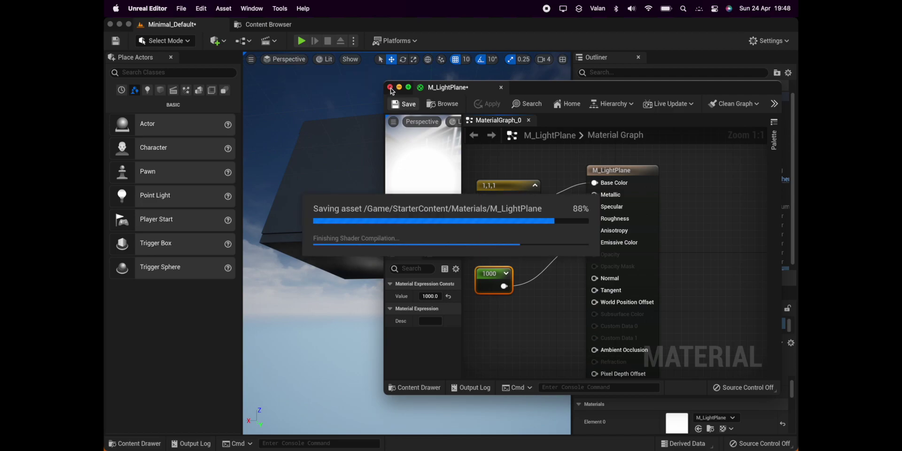
{"action": "left_click", "coordinate": [390, 87]}
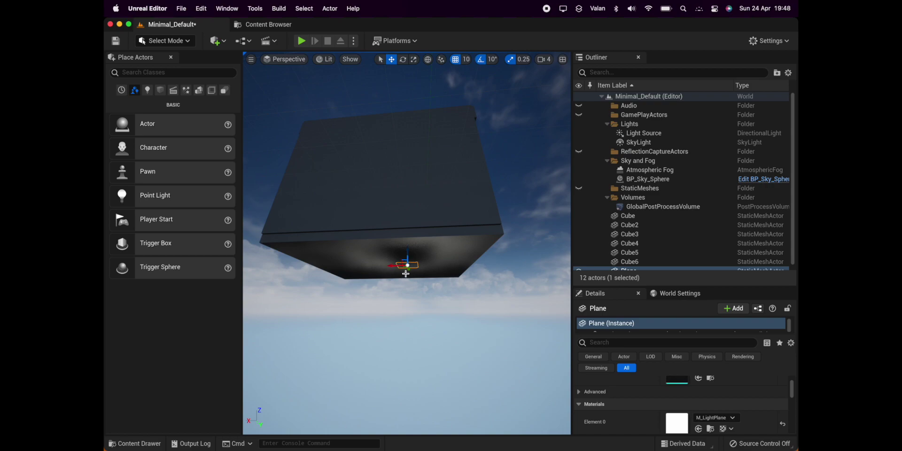
Step: Rotate the glowing plane about 170° and raise it up inside the cube against its top
{"action": "left_click", "coordinate": [403, 60]}
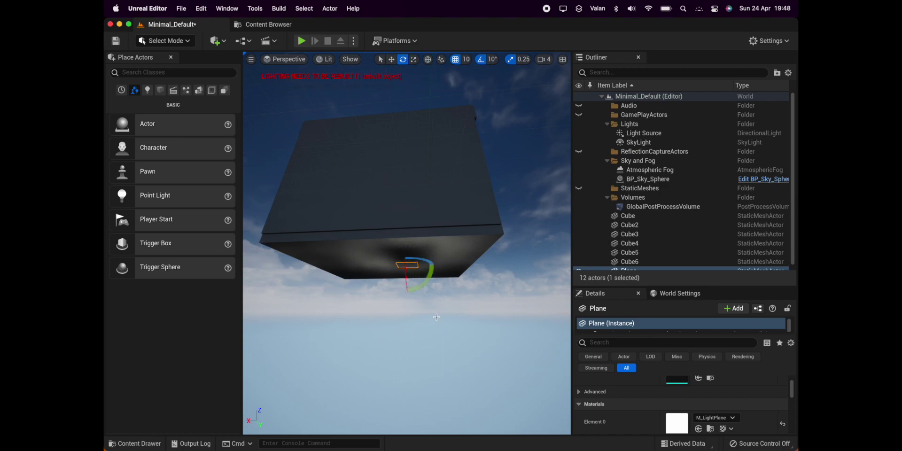
{"action": "mouse_move", "coordinate": [431, 279]}
{"action": "left_mouse_down"}
{"action": "mouse_move", "coordinate": [419, 266]}
{"action": "mouse_move", "coordinate": [430, 263]}
{"action": "left_mouse_up"}
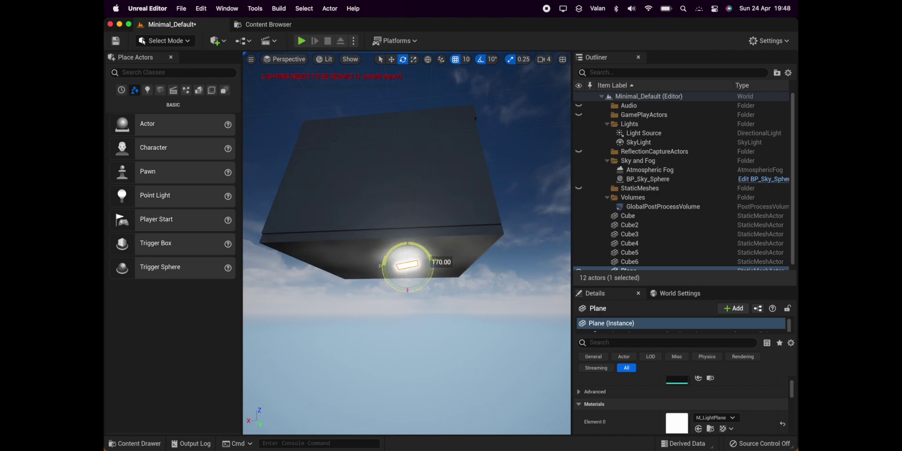
{"action": "left_click_drag", "start_coordinate": [431, 262], "coordinate": [429, 277]}
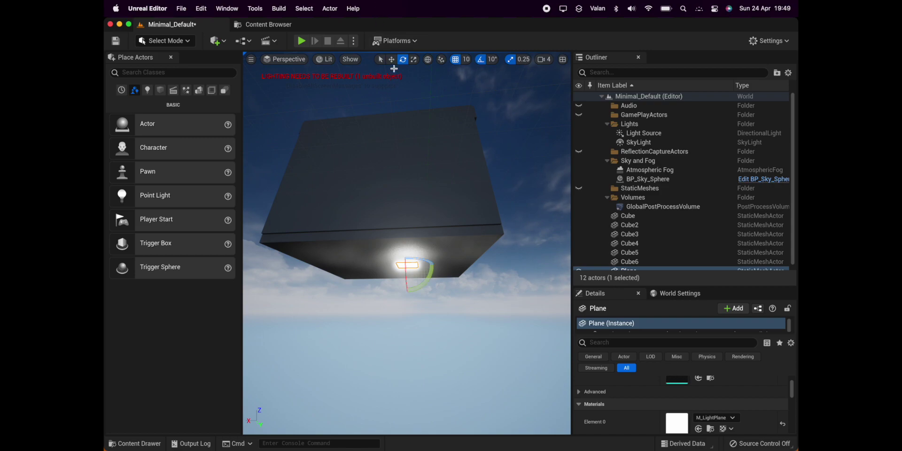
{"action": "left_click", "coordinate": [393, 61]}
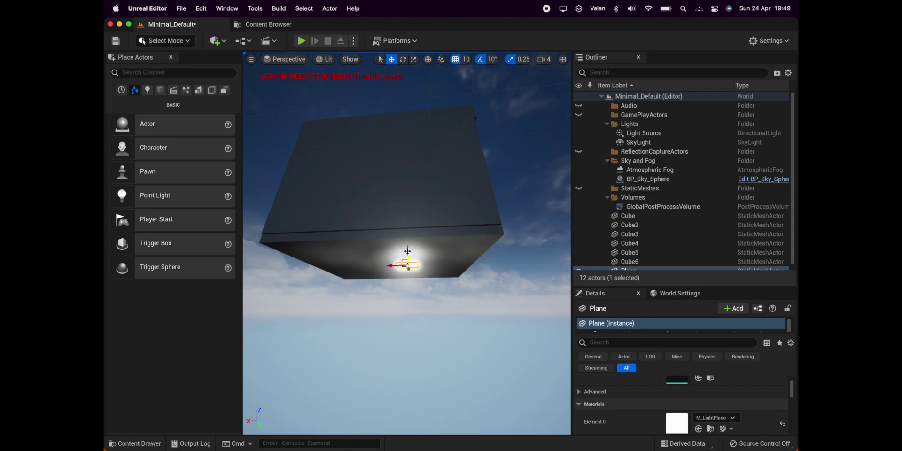
{"action": "left_click_drag", "start_coordinate": [408, 249], "coordinate": [403, 168]}
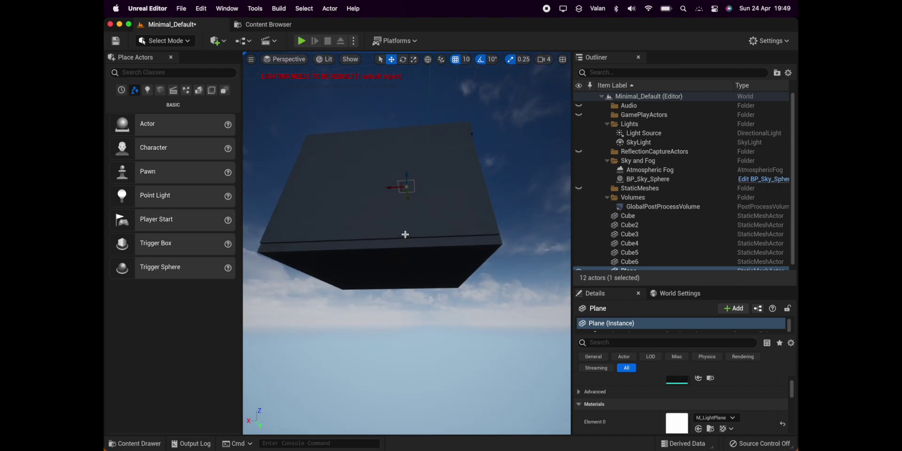
{"action": "scroll", "coordinate": [405, 234], "scroll_direction": "up", "scroll_amount": 3}
{"action": "scroll", "coordinate": [405, 234], "scroll_direction": "down", "scroll_amount": 3}
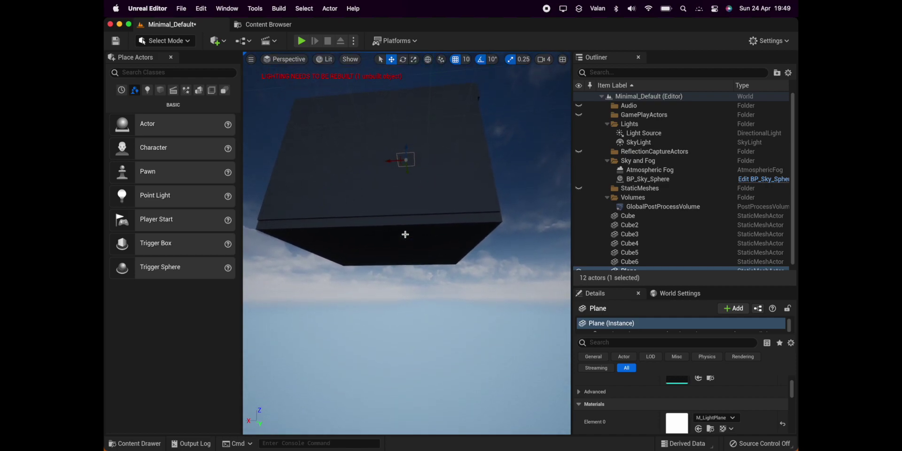
{"action": "scroll", "coordinate": [405, 234], "scroll_direction": "up", "scroll_amount": 2}
{"action": "scroll", "coordinate": [405, 234], "scroll_direction": "up", "scroll_amount": 2}
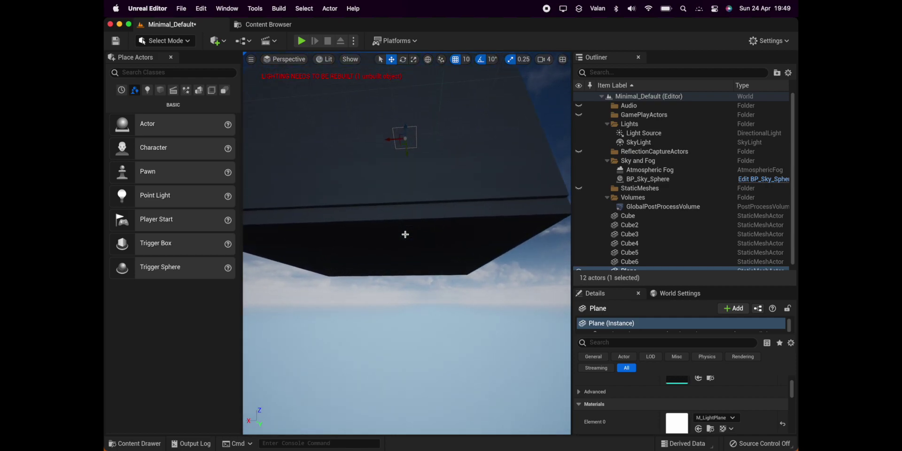
{"action": "scroll", "coordinate": [405, 234], "scroll_direction": "up", "scroll_amount": 2}
{"action": "scroll", "coordinate": [405, 234], "scroll_direction": "up", "scroll_amount": 2}
{"action": "scroll", "coordinate": [405, 234], "scroll_direction": "up", "scroll_amount": 2}
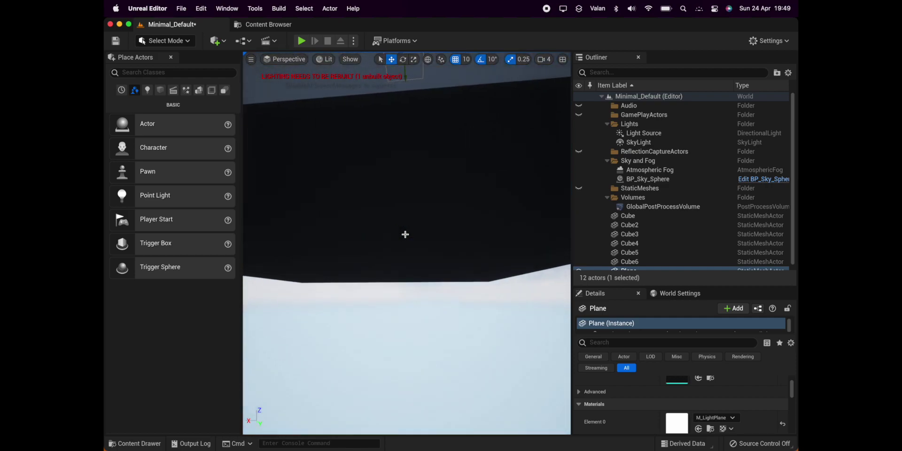
{"action": "scroll", "coordinate": [404, 234], "scroll_direction": "down", "scroll_amount": 2}
{"action": "scroll", "coordinate": [405, 234], "scroll_direction": "down", "scroll_amount": 3}
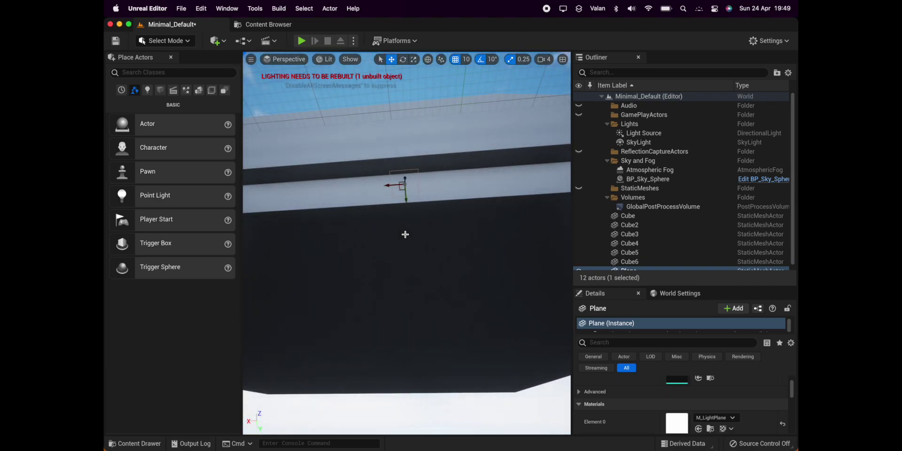
{"action": "scroll", "coordinate": [405, 234], "scroll_direction": "up", "scroll_amount": 3}
{"action": "scroll", "coordinate": [405, 234], "scroll_direction": "up", "scroll_amount": 2}
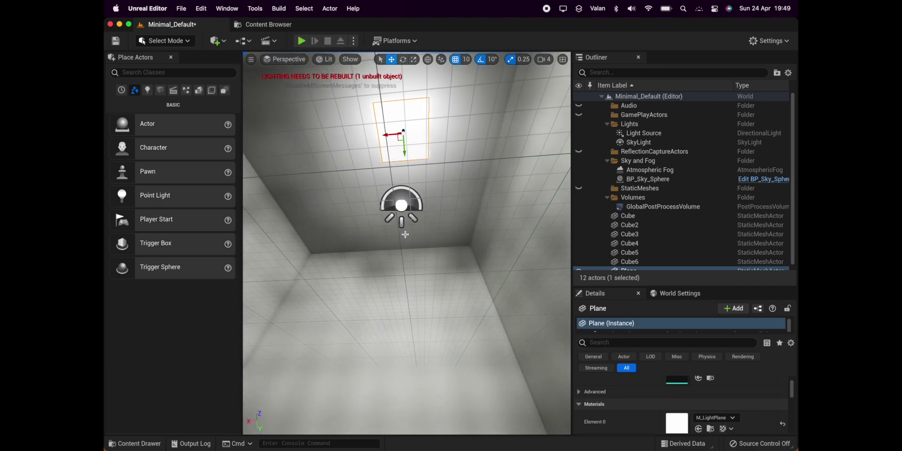
{"action": "scroll", "coordinate": [405, 234], "scroll_direction": "up", "scroll_amount": 1}
{"action": "key", "text": "f"}
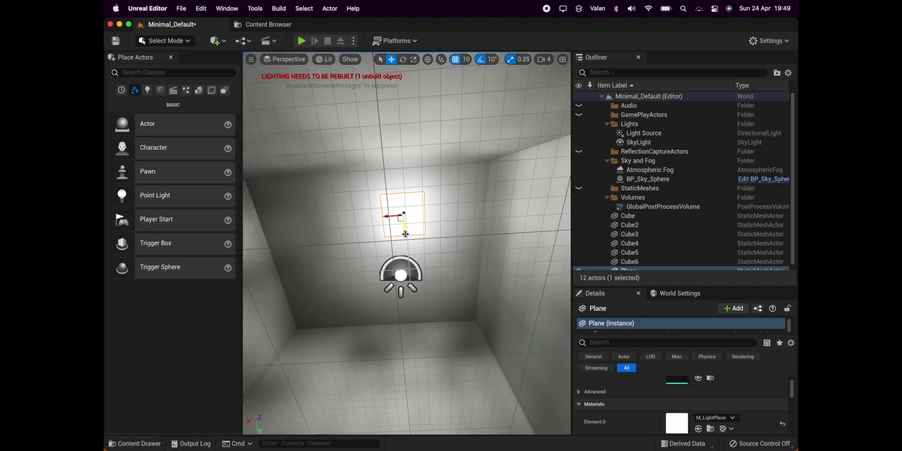
{"action": "left_click_drag", "start_coordinate": [405, 234], "coordinate": [404, 234]}
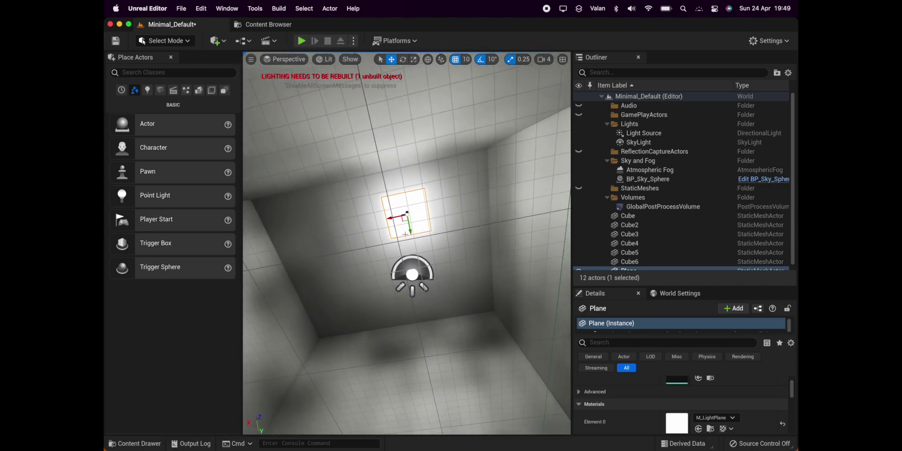
{"action": "right_click_drag", "start_coordinate": [405, 234], "coordinate": [405, 234]}
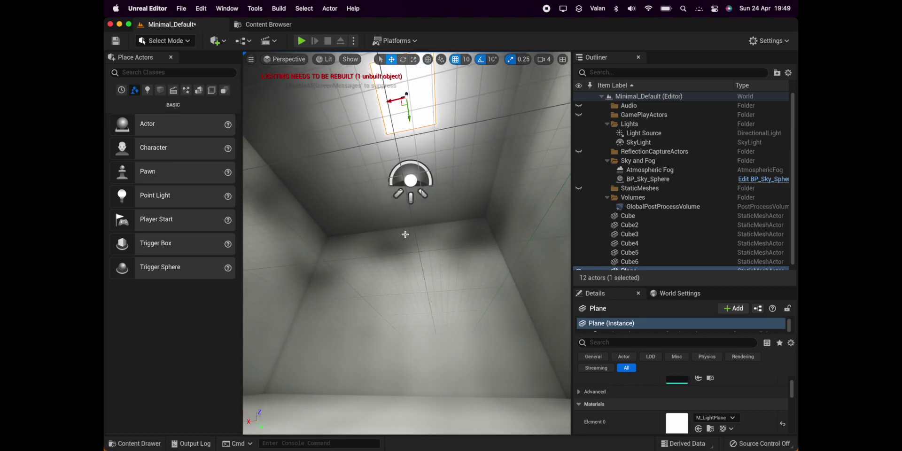
{"action": "right_click_drag", "start_coordinate": [405, 234], "coordinate": [412, 231]}
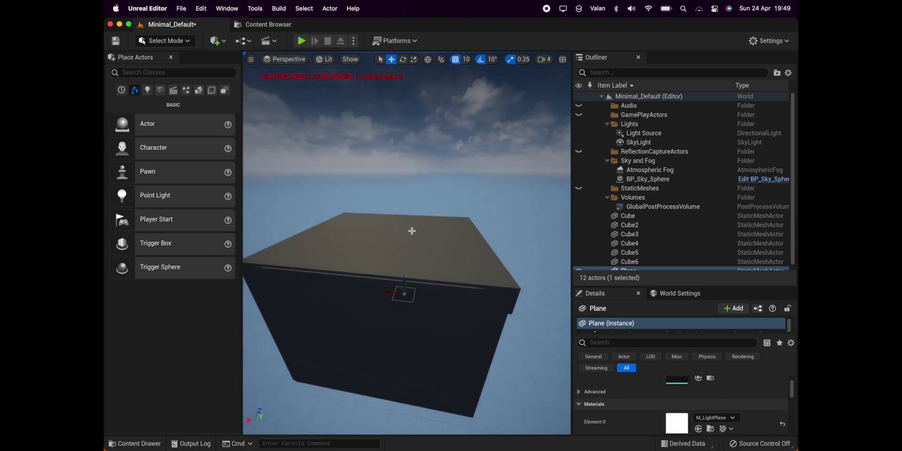
Step: Remove the Light Source, SkyLight and Atmospheric Fog actors, leaving 9 actors and the box dark
{"action": "left_click", "coordinate": [640, 134]}
{"action": "key", "text": "Delete"}
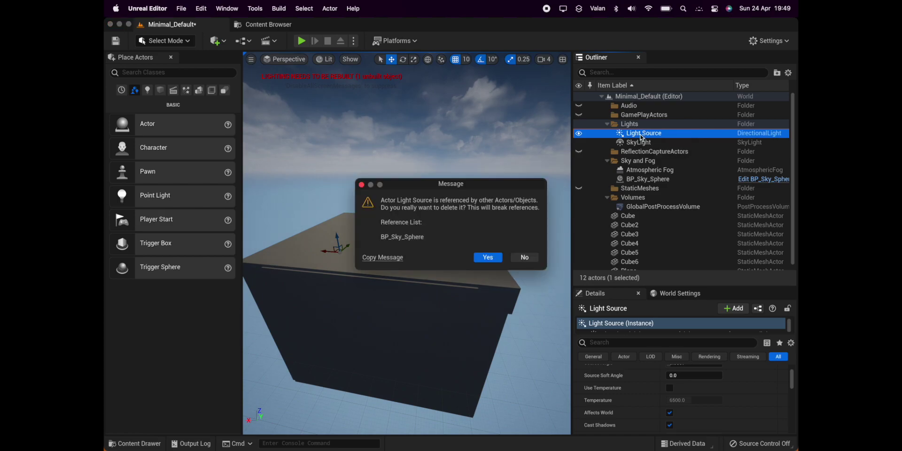
{"action": "left_click", "coordinate": [487, 258]}
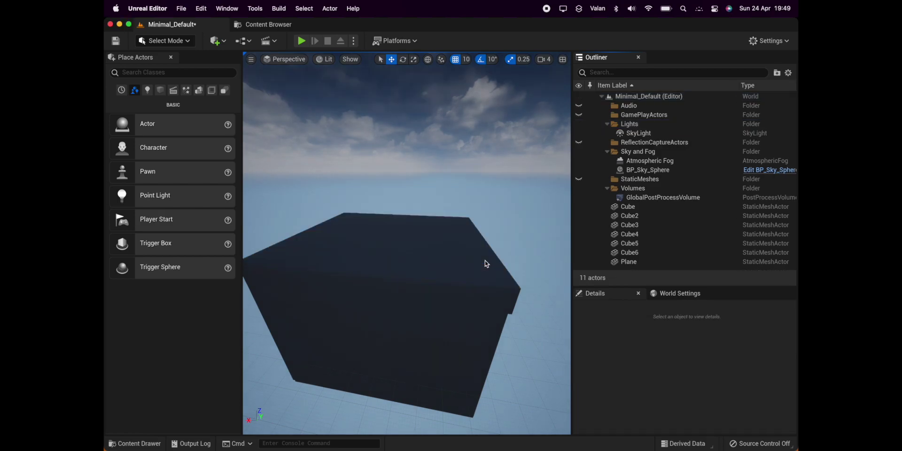
{"action": "left_click", "coordinate": [639, 135]}
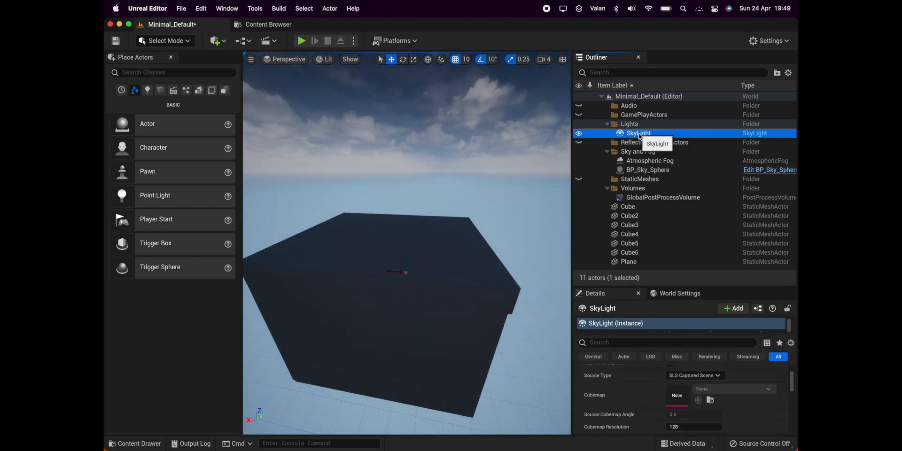
{"action": "key", "text": "Delete"}
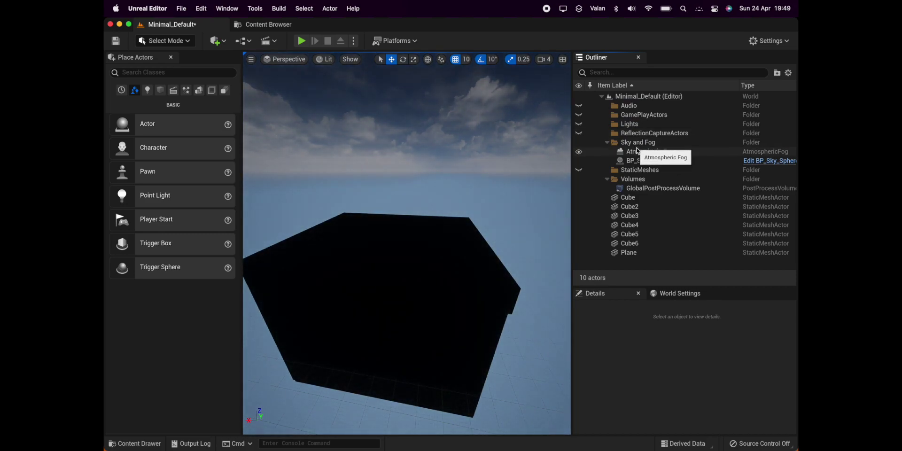
{"action": "left_click", "coordinate": [639, 154]}
{"action": "key", "text": "Delete"}
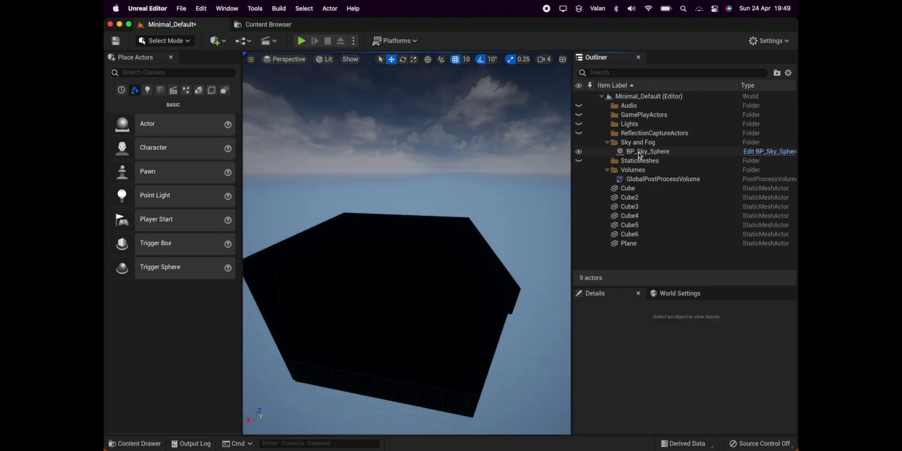
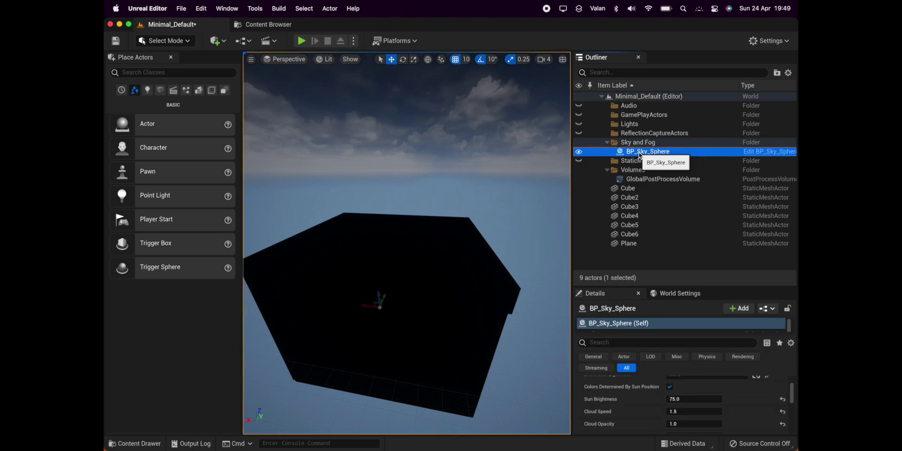
Step: Delete BP_Sky_Sphere so the sky turns black, then fly the view inside the room
{"action": "key", "text": "Delete"}
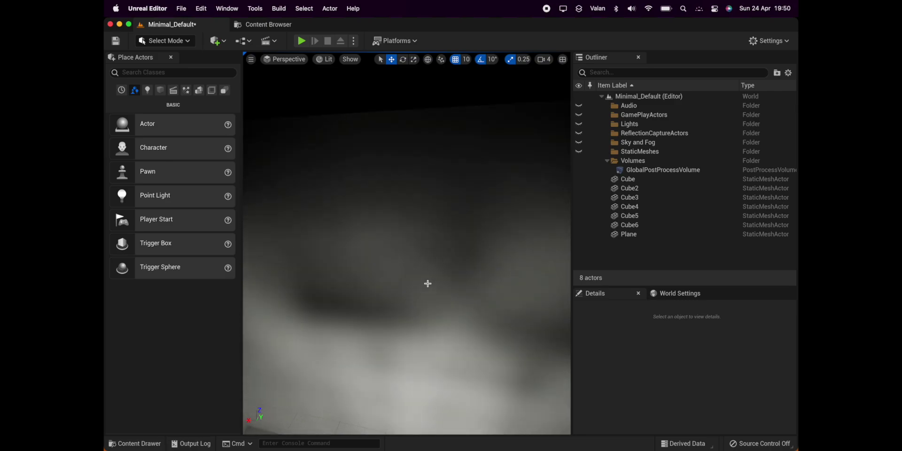
{"action": "right_click_drag", "start_coordinate": [427, 283], "coordinate": [427, 283]}
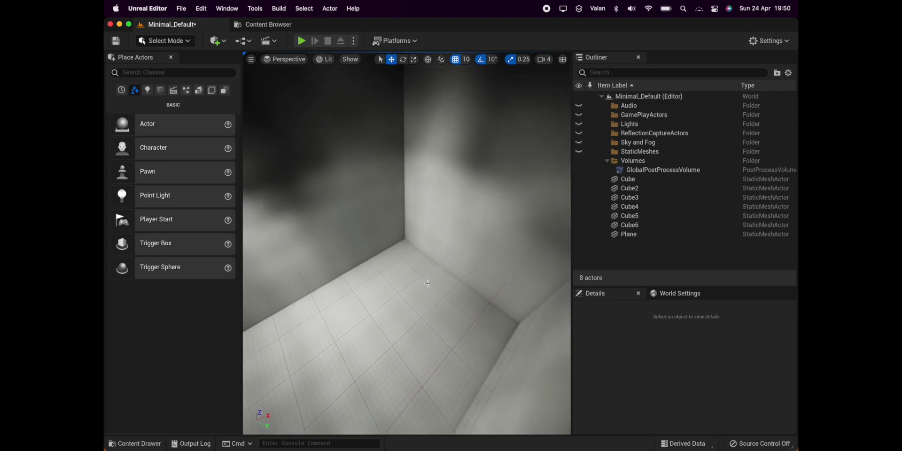
{"action": "right_click_drag", "start_coordinate": [428, 283], "coordinate": [427, 283]}
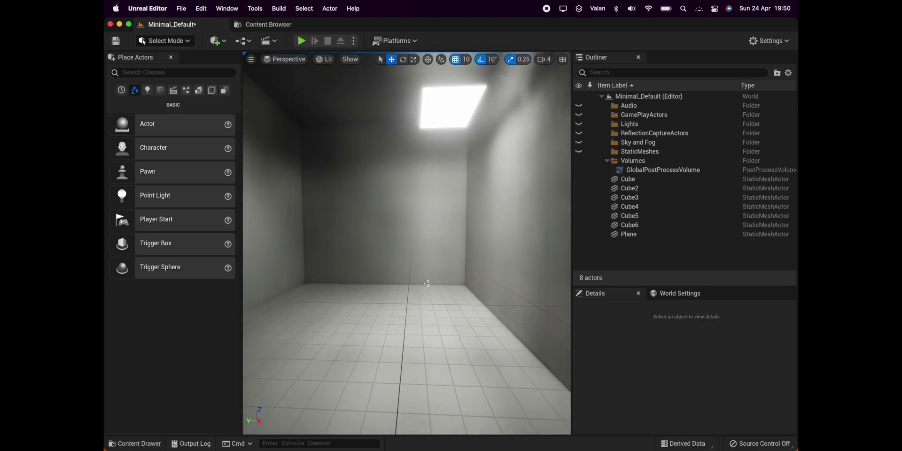
Step: Slide the glowing light Plane along Y and raise it up against the ceiling opening
{"action": "left_click", "coordinate": [451, 111]}
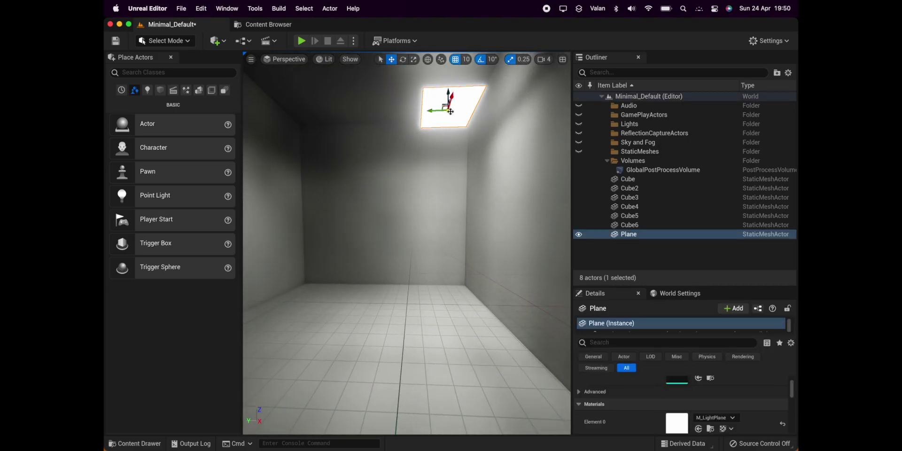
{"action": "left_click_drag", "start_coordinate": [431, 110], "coordinate": [373, 112]}
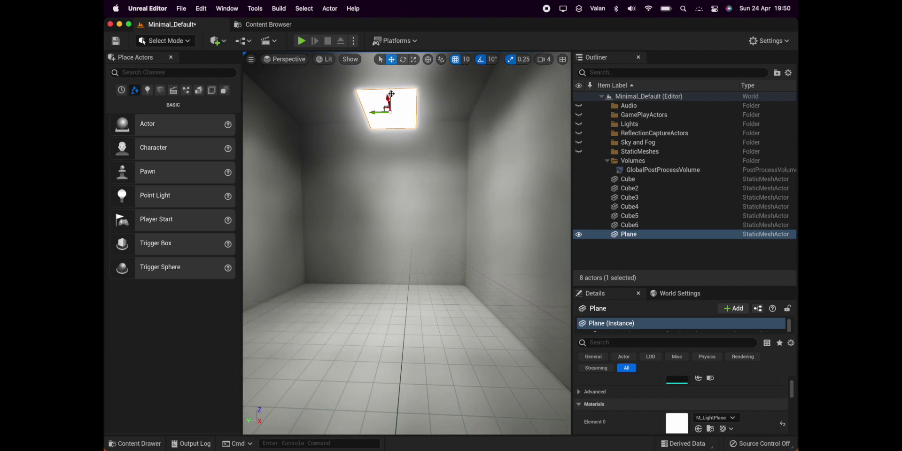
{"action": "left_click_drag", "start_coordinate": [390, 92], "coordinate": [394, 75]}
{"action": "left_click_drag", "start_coordinate": [397, 69], "coordinate": [398, 66]}
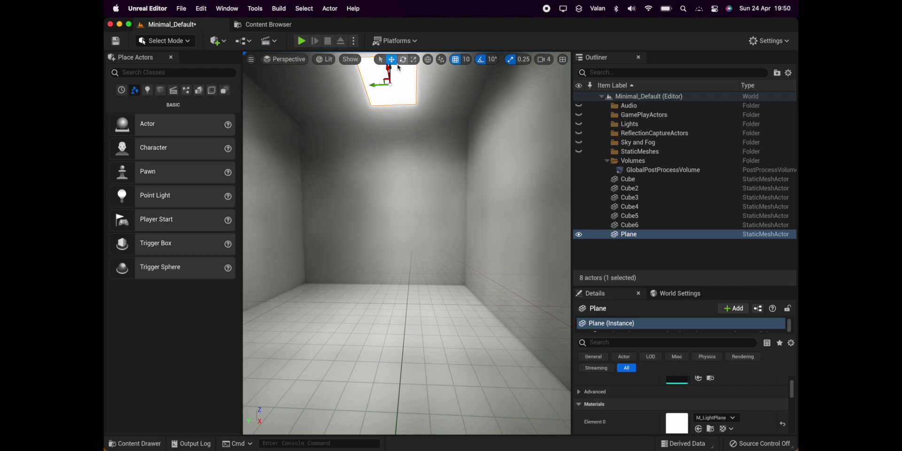
{"action": "right_click_drag", "start_coordinate": [398, 67], "coordinate": [398, 52]}
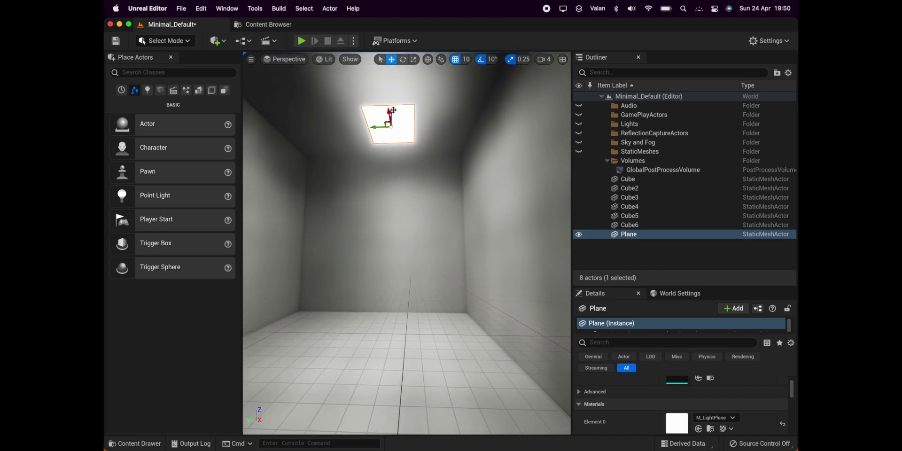
{"action": "left_click_drag", "start_coordinate": [393, 108], "coordinate": [394, 81]}
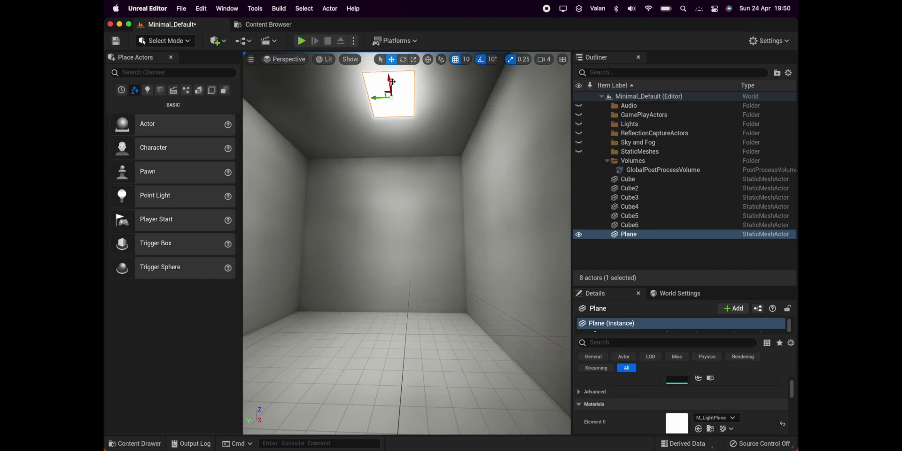
{"action": "left_click_drag", "start_coordinate": [392, 82], "coordinate": [393, 110]}
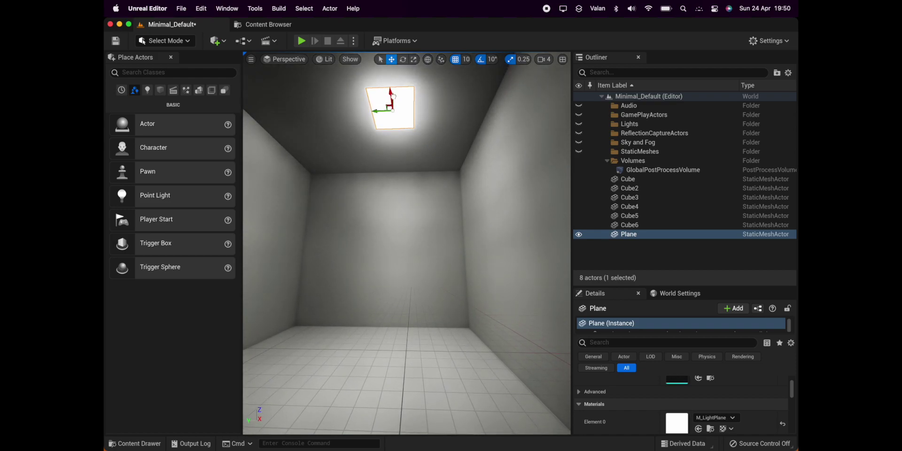
{"action": "left_click_drag", "start_coordinate": [391, 101], "coordinate": [393, 94]}
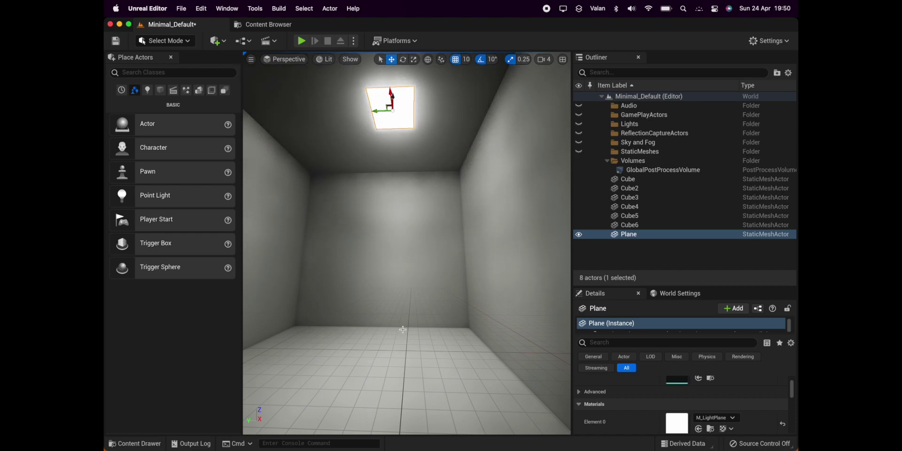
{"action": "right_click_drag", "start_coordinate": [402, 330], "coordinate": [403, 367]}
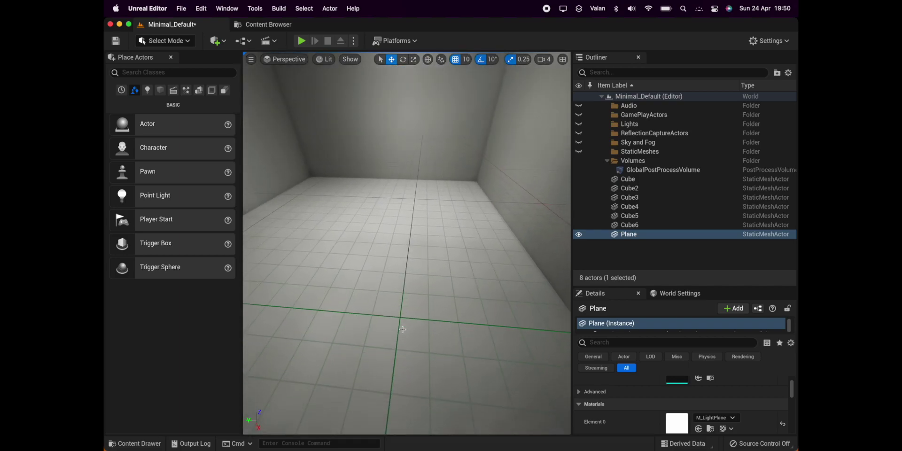
{"action": "mouse_move", "coordinate": [403, 329]}
{"action": "right_mouse_down"}
{"action": "mouse_move", "coordinate": [402, 310]}
{"action": "mouse_move", "coordinate": [393, 329]}
{"action": "right_mouse_up"}
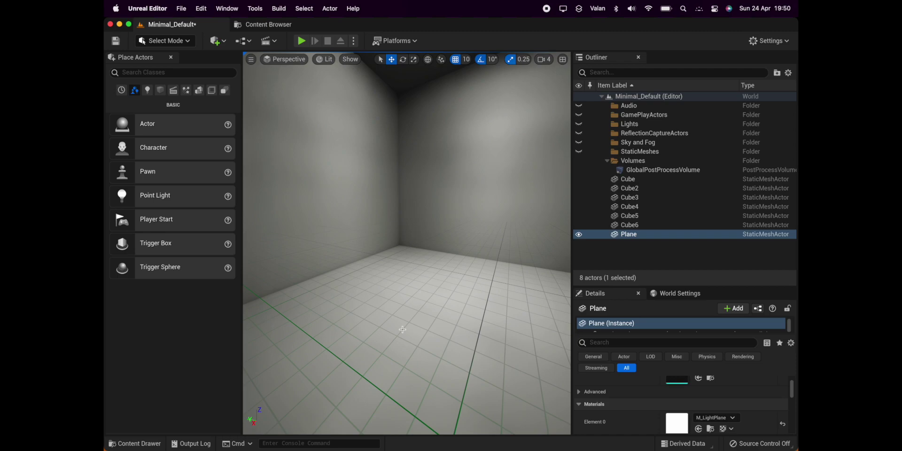
Step: Select Cube4, the left wall, and browse the asset list for its Element 0 material
{"action": "left_click", "coordinate": [328, 203]}
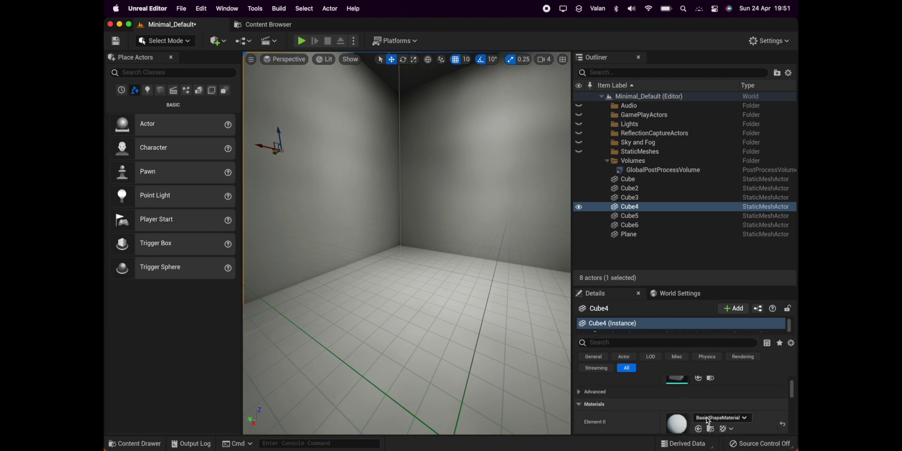
{"action": "left_click", "coordinate": [721, 418]}
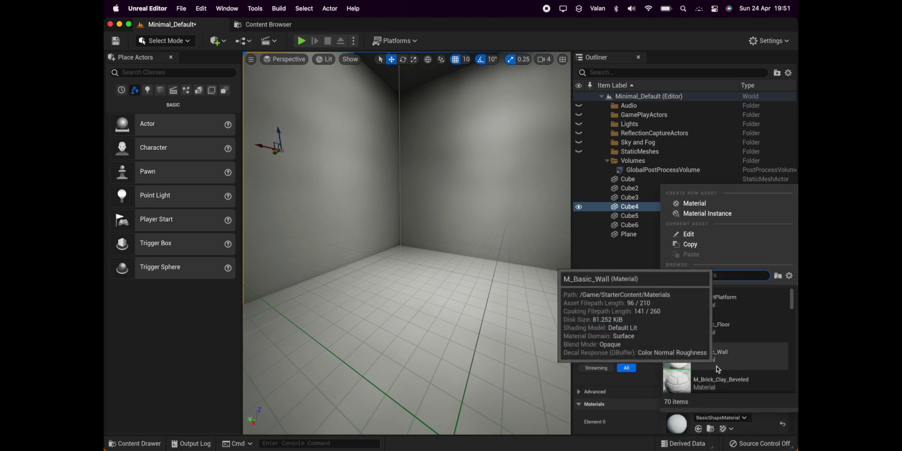
{"action": "scroll", "coordinate": [716, 371], "scroll_direction": "down", "scroll_amount": 3}
{"action": "scroll", "coordinate": [717, 371], "scroll_direction": "down", "scroll_amount": 3}
{"action": "scroll", "coordinate": [717, 369], "scroll_direction": "down", "scroll_amount": 4}
{"action": "scroll", "coordinate": [717, 369], "scroll_direction": "down", "scroll_amount": 3}
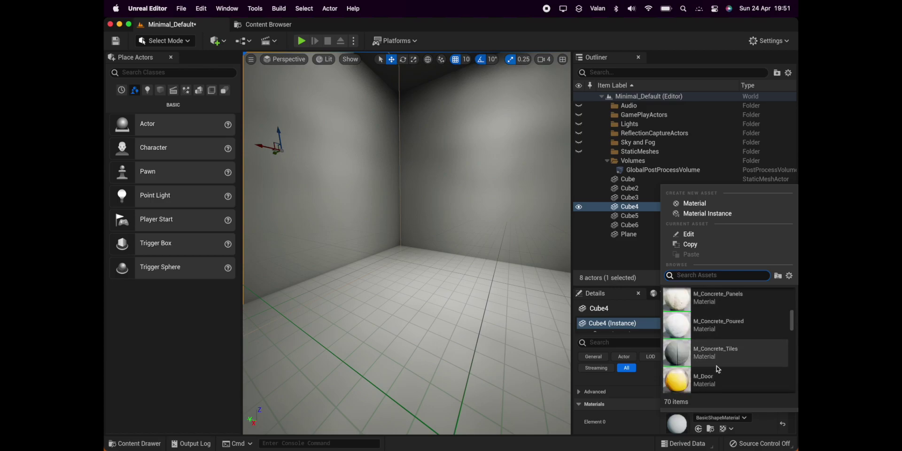
{"action": "scroll", "coordinate": [718, 369], "scroll_direction": "down", "scroll_amount": 2}
{"action": "scroll", "coordinate": [717, 369], "scroll_direction": "down", "scroll_amount": 2}
{"action": "scroll", "coordinate": [717, 369], "scroll_direction": "down", "scroll_amount": 2}
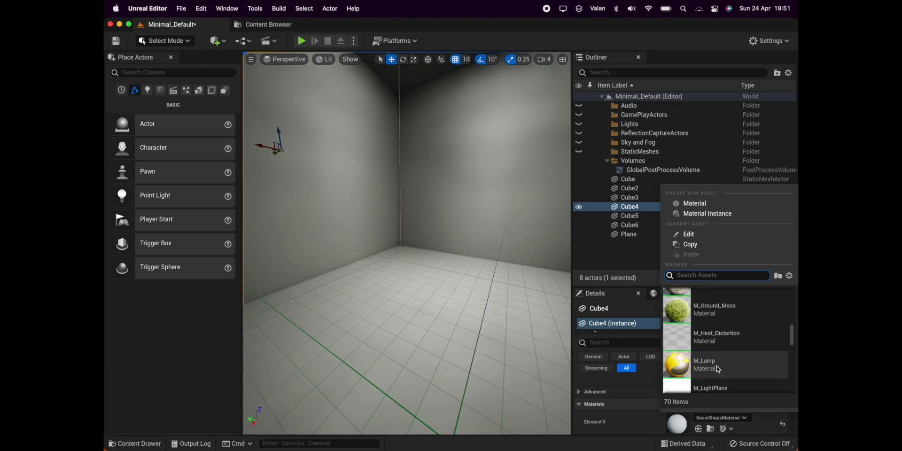
{"action": "scroll", "coordinate": [717, 369], "scroll_direction": "down", "scroll_amount": 2}
{"action": "scroll", "coordinate": [717, 369], "scroll_direction": "down", "scroll_amount": 2}
{"action": "scroll", "coordinate": [717, 369], "scroll_direction": "down", "scroll_amount": 2}
{"action": "scroll", "coordinate": [718, 369], "scroll_direction": "down", "scroll_amount": 2}
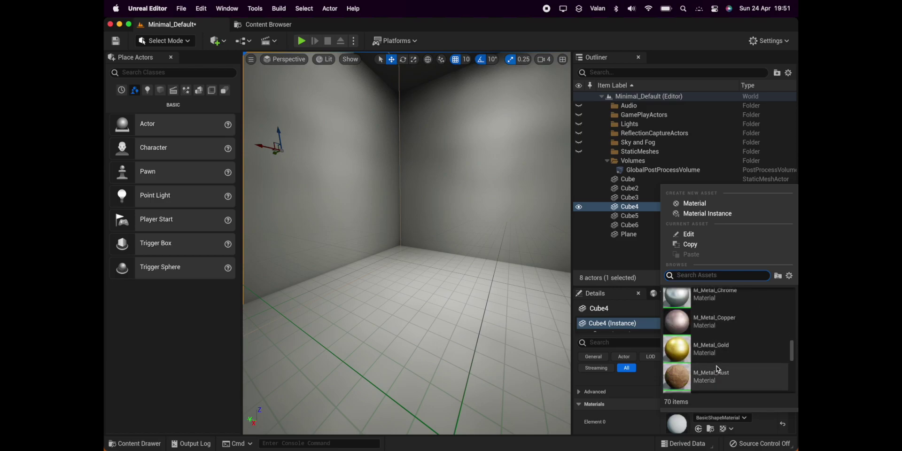
{"action": "scroll", "coordinate": [717, 369], "scroll_direction": "down", "scroll_amount": 1}
{"action": "scroll", "coordinate": [717, 369], "scroll_direction": "down", "scroll_amount": 1}
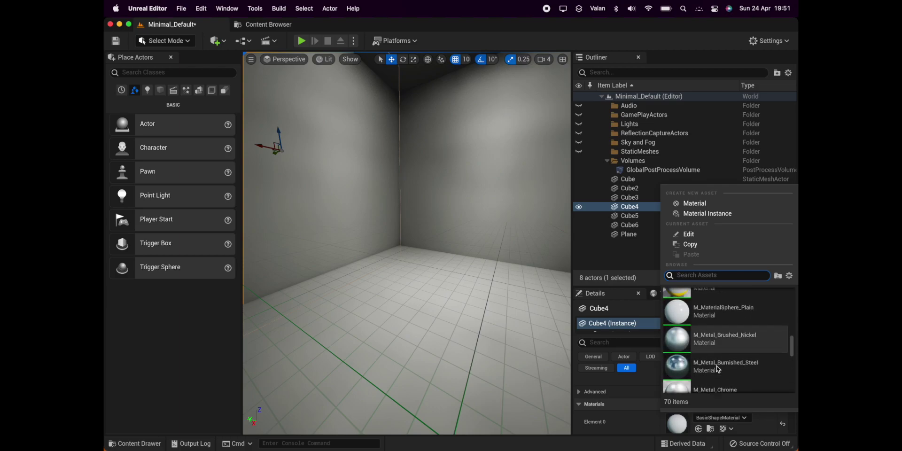
{"action": "scroll", "coordinate": [718, 369], "scroll_direction": "down", "scroll_amount": 1}
{"action": "scroll", "coordinate": [718, 369], "scroll_direction": "down", "scroll_amount": 1}
{"action": "scroll", "coordinate": [717, 369], "scroll_direction": "down", "scroll_amount": 2}
{"action": "scroll", "coordinate": [717, 370], "scroll_direction": "down", "scroll_amount": 1}
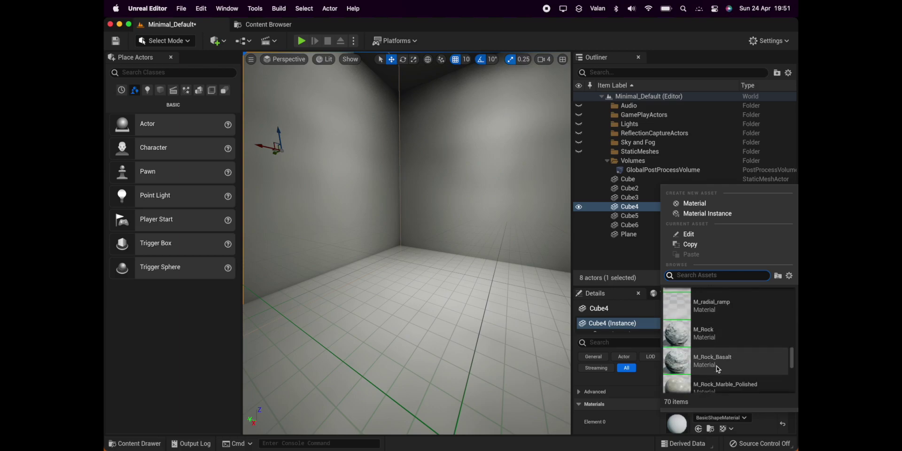
{"action": "scroll", "coordinate": [717, 370], "scroll_direction": "down", "scroll_amount": 2}
{"action": "scroll", "coordinate": [717, 369], "scroll_direction": "down", "scroll_amount": 1}
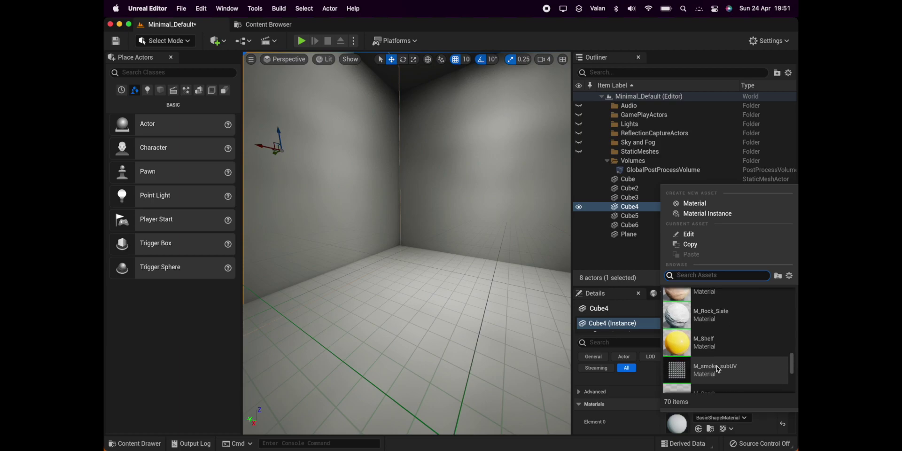
{"action": "scroll", "coordinate": [717, 370], "scroll_direction": "down", "scroll_amount": 2}
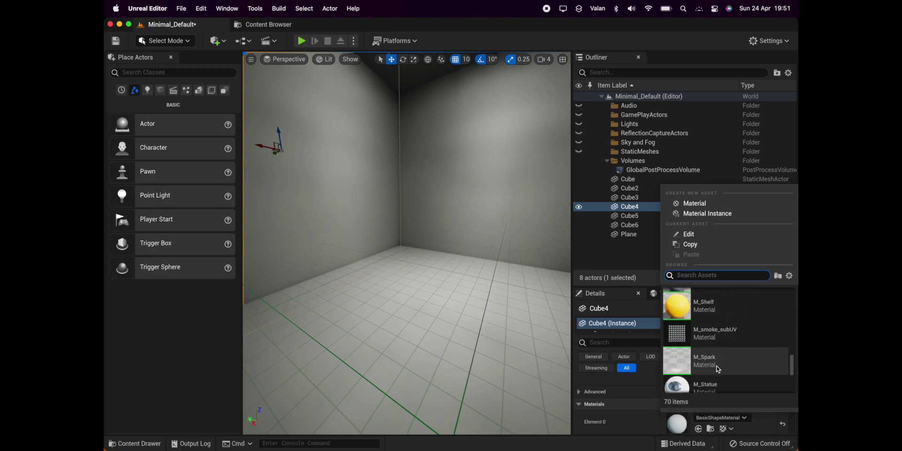
{"action": "scroll", "coordinate": [717, 369], "scroll_direction": "down", "scroll_amount": 2}
{"action": "scroll", "coordinate": [717, 369], "scroll_direction": "down", "scroll_amount": 2}
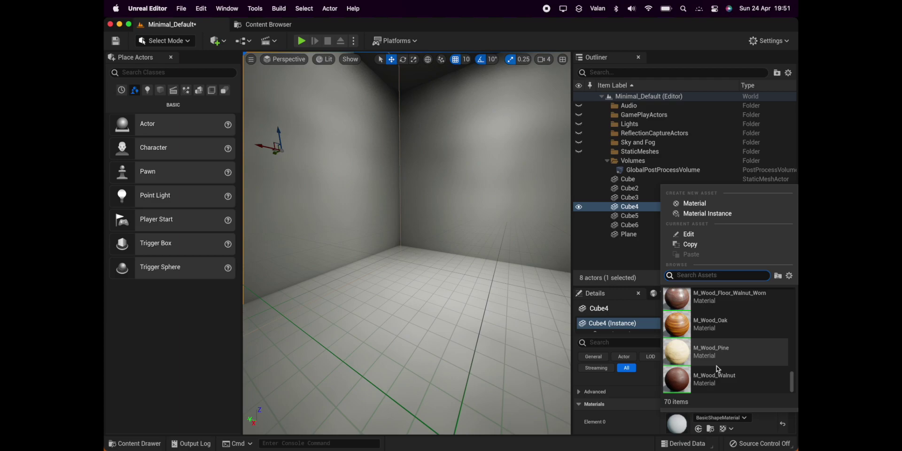
{"action": "scroll", "coordinate": [742, 365], "scroll_direction": "up", "scroll_amount": 3}
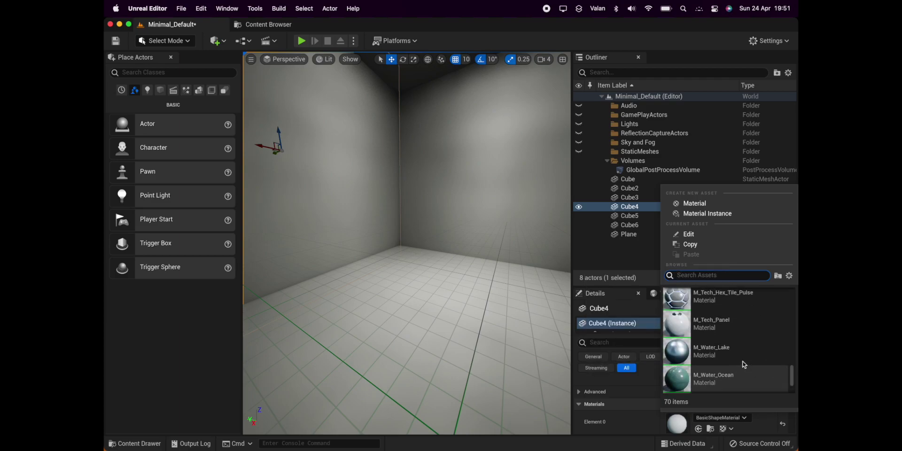
{"action": "scroll", "coordinate": [744, 364], "scroll_direction": "up", "scroll_amount": 3}
{"action": "scroll", "coordinate": [744, 364], "scroll_direction": "up", "scroll_amount": 3}
{"action": "scroll", "coordinate": [744, 364], "scroll_direction": "up", "scroll_amount": 3}
{"action": "scroll", "coordinate": [744, 365], "scroll_direction": "up", "scroll_amount": 3}
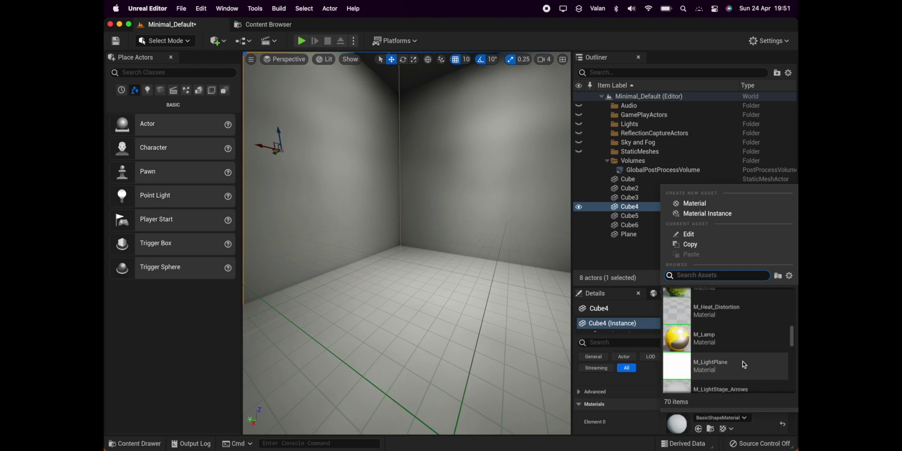
{"action": "scroll", "coordinate": [744, 365], "scroll_direction": "up", "scroll_amount": 2}
{"action": "scroll", "coordinate": [744, 365], "scroll_direction": "up", "scroll_amount": 2}
{"action": "scroll", "coordinate": [744, 365], "scroll_direction": "up", "scroll_amount": 2}
{"action": "scroll", "coordinate": [744, 364], "scroll_direction": "up", "scroll_amount": 2}
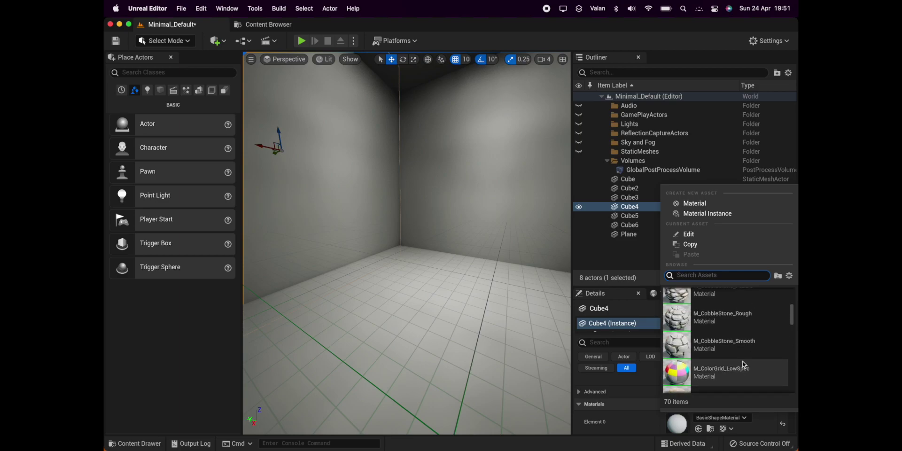
{"action": "scroll", "coordinate": [744, 364], "scroll_direction": "up", "scroll_amount": 2}
{"action": "scroll", "coordinate": [744, 365], "scroll_direction": "up", "scroll_amount": 1}
{"action": "scroll", "coordinate": [744, 365], "scroll_direction": "up", "scroll_amount": 1}
{"action": "scroll", "coordinate": [744, 365], "scroll_direction": "up", "scroll_amount": 2}
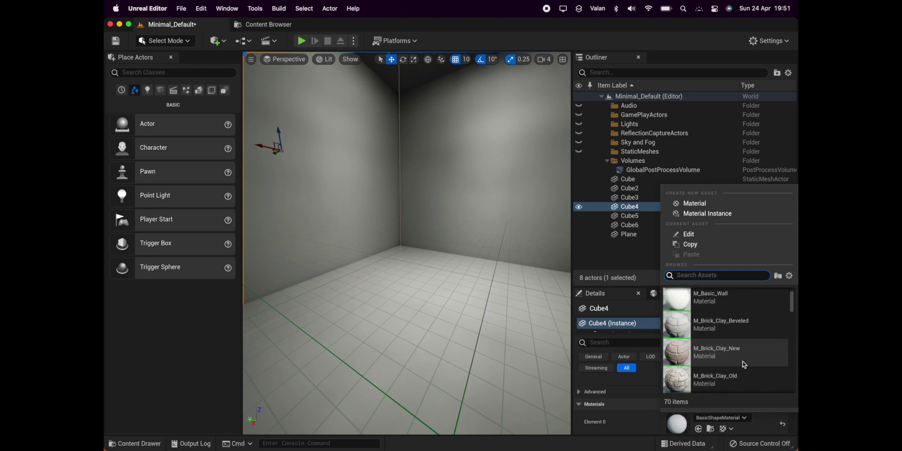
{"action": "scroll", "coordinate": [744, 365], "scroll_direction": "up", "scroll_amount": 2}
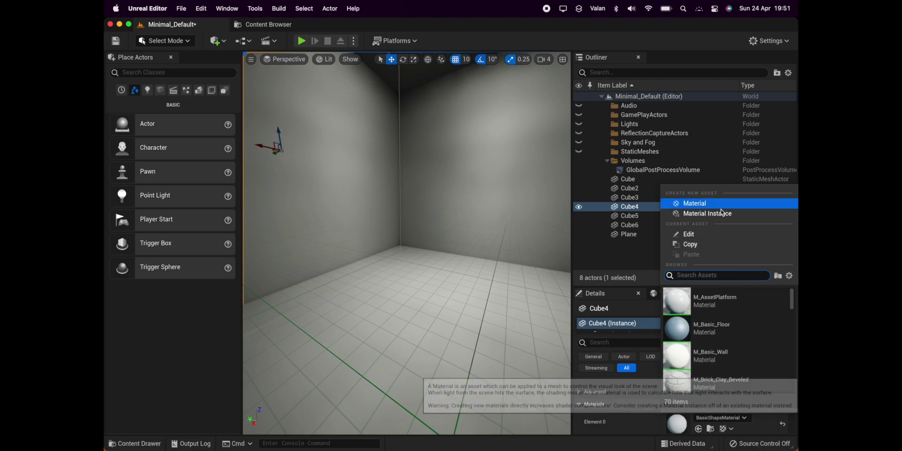
Step: Create a new material M_Red in StarterContent/Materials and assign it to Cube4
{"action": "left_click", "coordinate": [697, 204]}
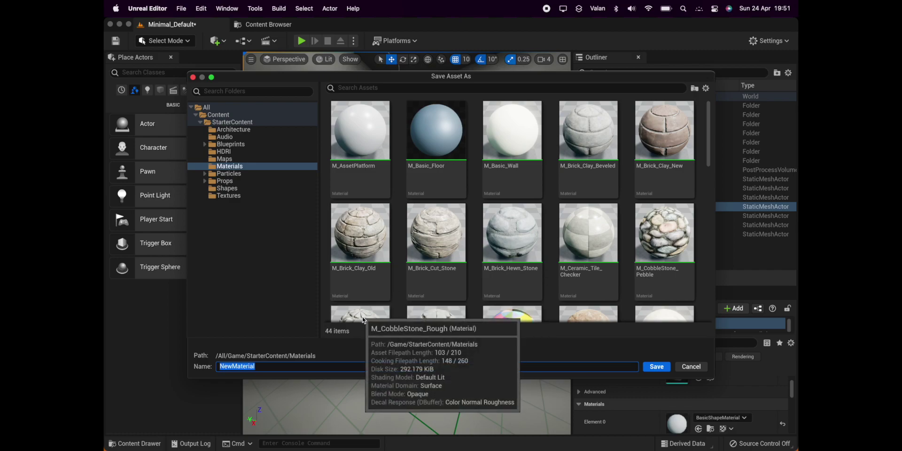
{"action": "type", "text": "M_Red"}
{"action": "key", "text": "Return"}
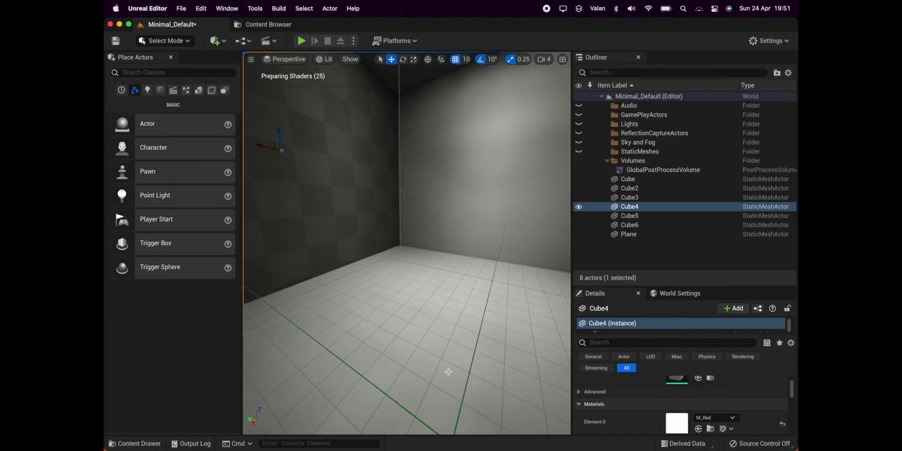
Step: In M_Red's graph, add a Constant3Vector node wired into Base Color
{"action": "double_click", "coordinate": [676, 422]}
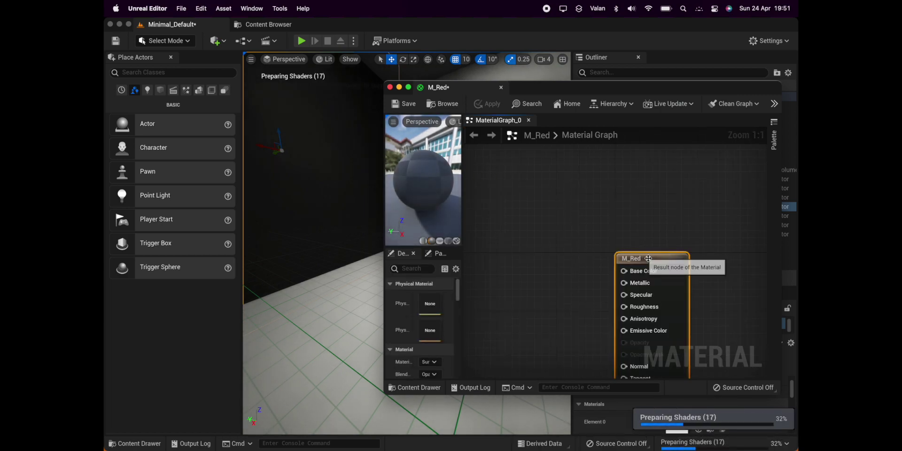
{"action": "mouse_move", "coordinate": [647, 259]}
{"action": "left_mouse_down"}
{"action": "mouse_move", "coordinate": [567, 161]}
{"action": "mouse_move", "coordinate": [619, 184]}
{"action": "left_mouse_up"}
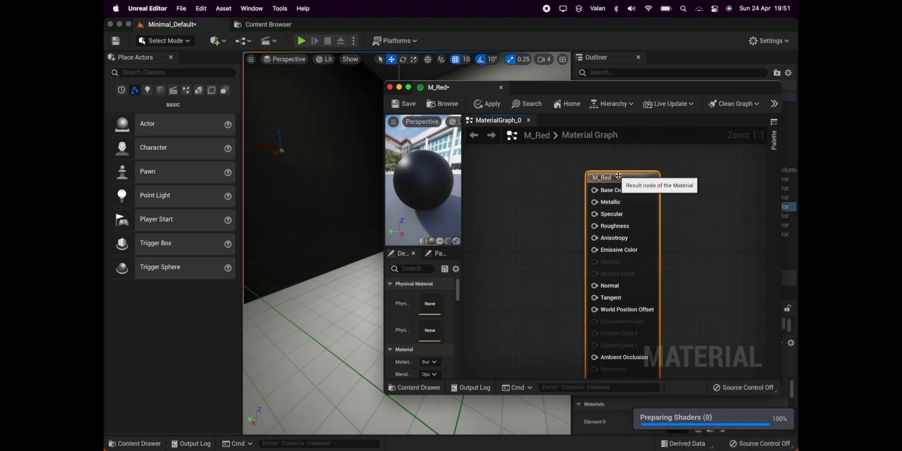
{"action": "left_click", "coordinate": [774, 141]}
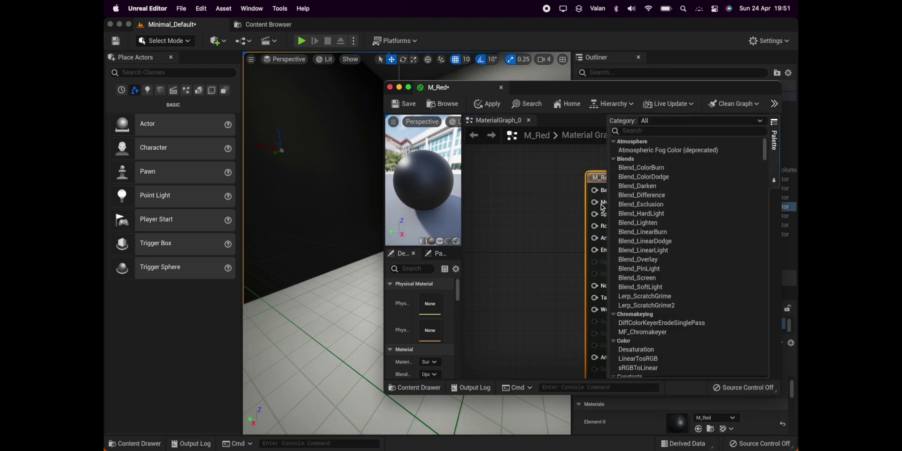
{"action": "scroll", "coordinate": [647, 279], "scroll_direction": "down", "scroll_amount": 5}
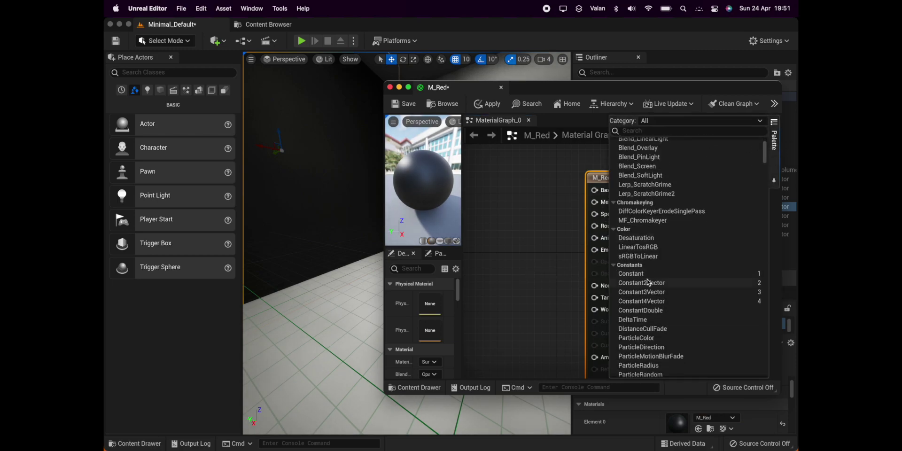
{"action": "scroll", "coordinate": [647, 278], "scroll_direction": "down", "scroll_amount": 5}
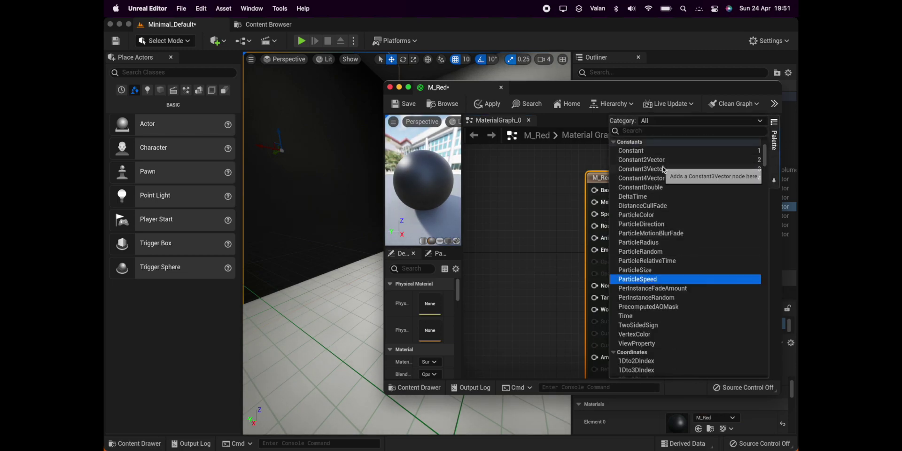
{"action": "mouse_move", "coordinate": [661, 168]}
{"action": "left_mouse_down"}
{"action": "mouse_move", "coordinate": [521, 238]}
{"action": "mouse_move", "coordinate": [506, 193]}
{"action": "left_mouse_up"}
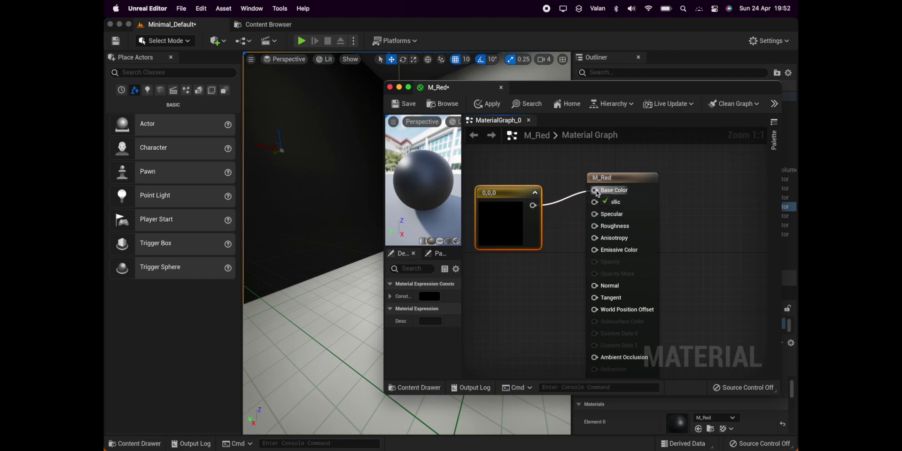
{"action": "left_click_drag", "start_coordinate": [532, 205], "coordinate": [594, 190]}
Step: Set the constant to red (0.704, 0, 0), apply the material, and close its editor
{"action": "double_click", "coordinate": [508, 231]}
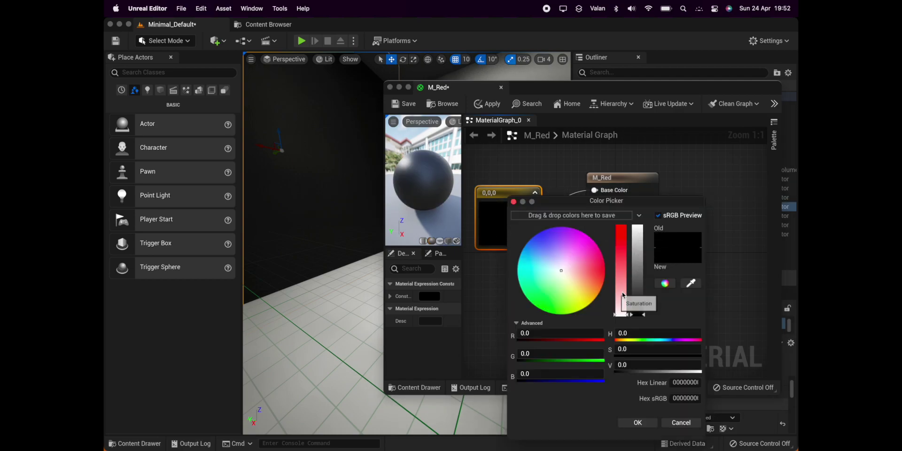
{"action": "left_click", "coordinate": [639, 269]}
{"action": "left_click_drag", "start_coordinate": [638, 269], "coordinate": [623, 207]}
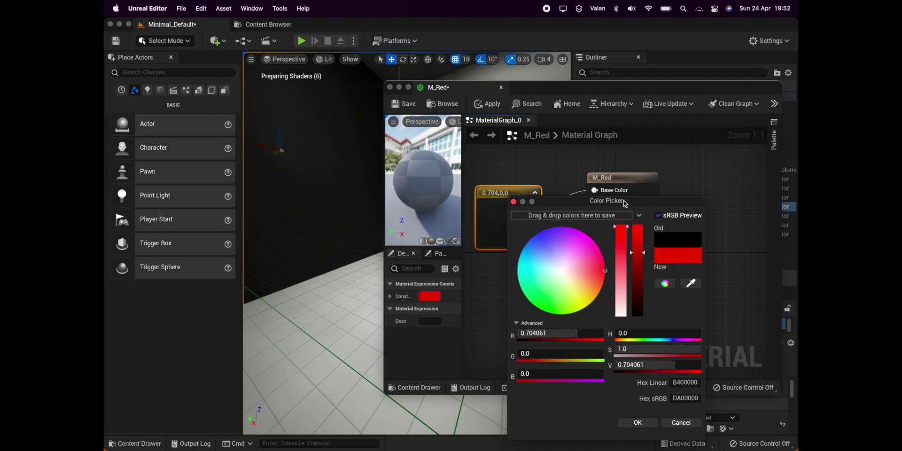
{"action": "left_click", "coordinate": [513, 202]}
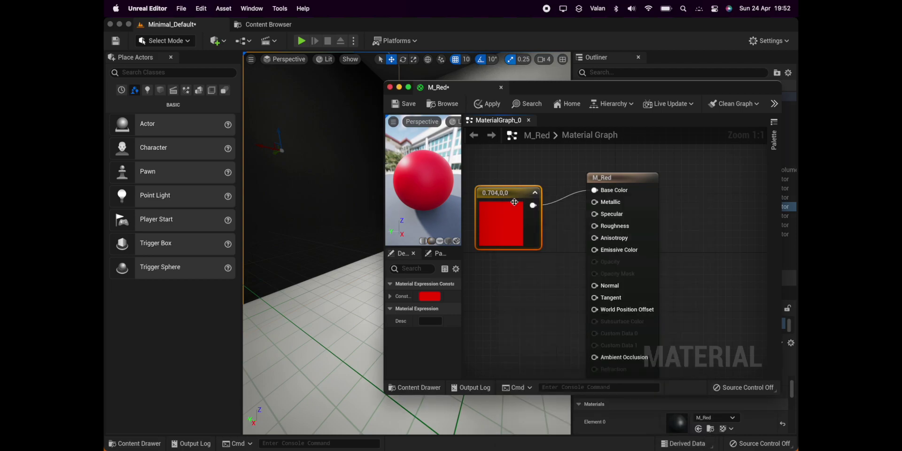
{"action": "left_click", "coordinate": [409, 108]}
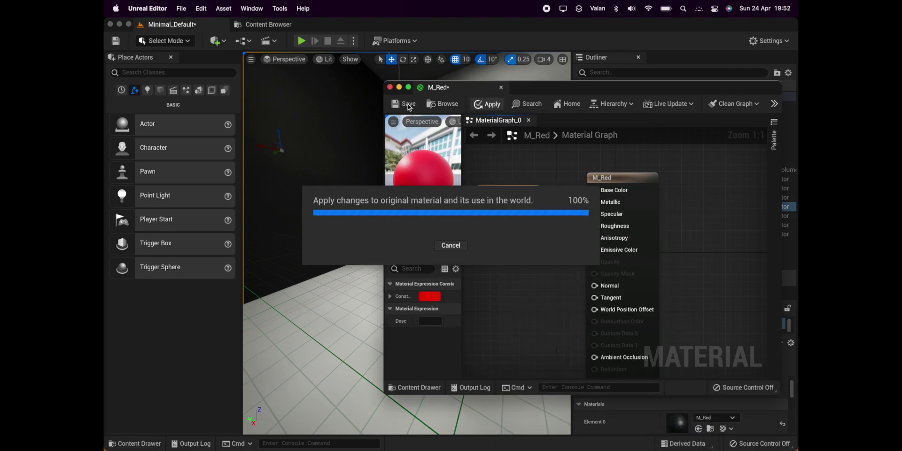
{"action": "left_click", "coordinate": [390, 88]}
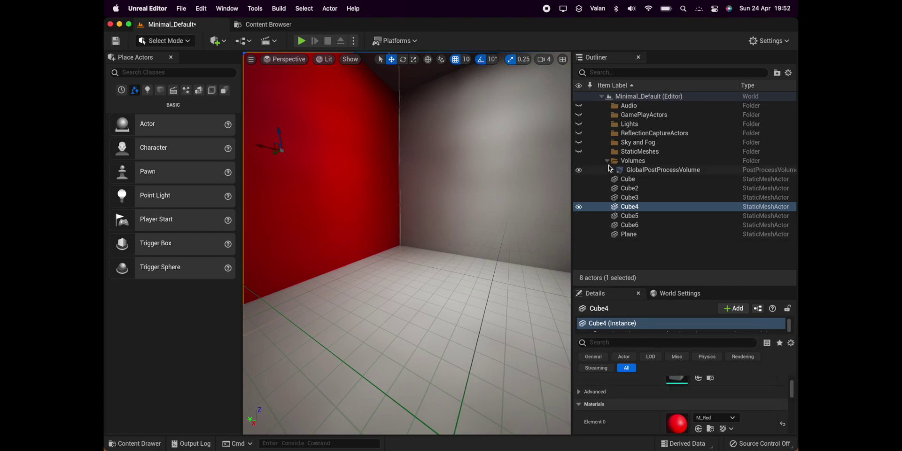
Step: Browse the Content Browser to the StarterContent Materials folder
{"action": "left_click", "coordinate": [277, 28]}
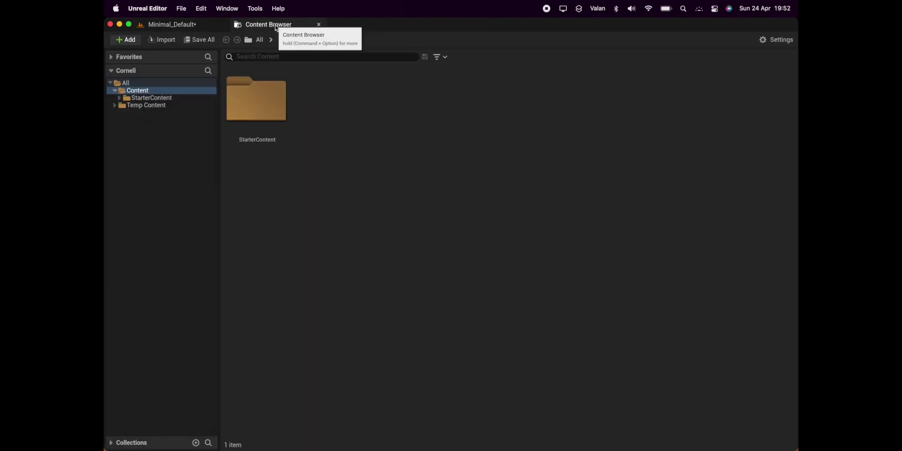
{"action": "left_click", "coordinate": [143, 97]}
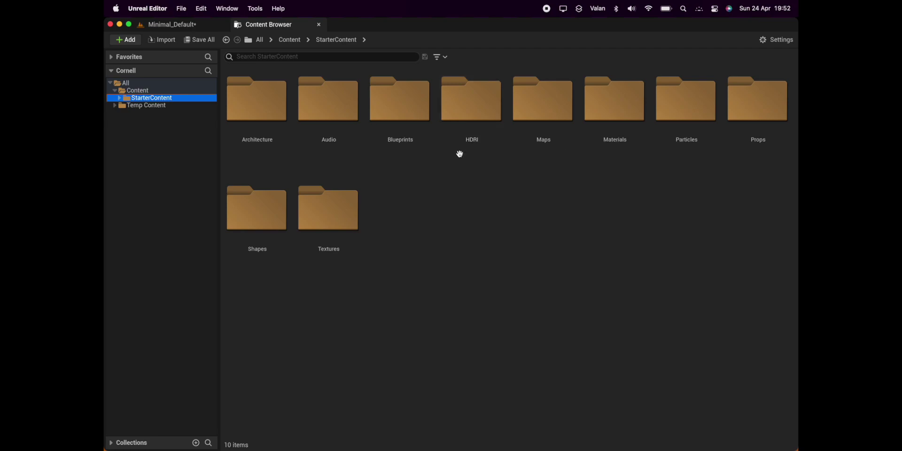
{"action": "left_click", "coordinate": [618, 114]}
{"action": "double_click", "coordinate": [618, 114]}
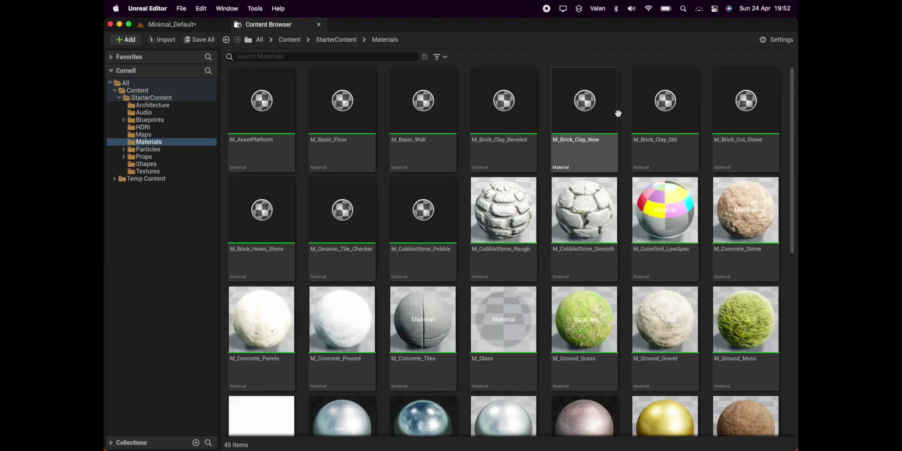
{"action": "scroll", "coordinate": [515, 194], "scroll_direction": "down", "scroll_amount": 3}
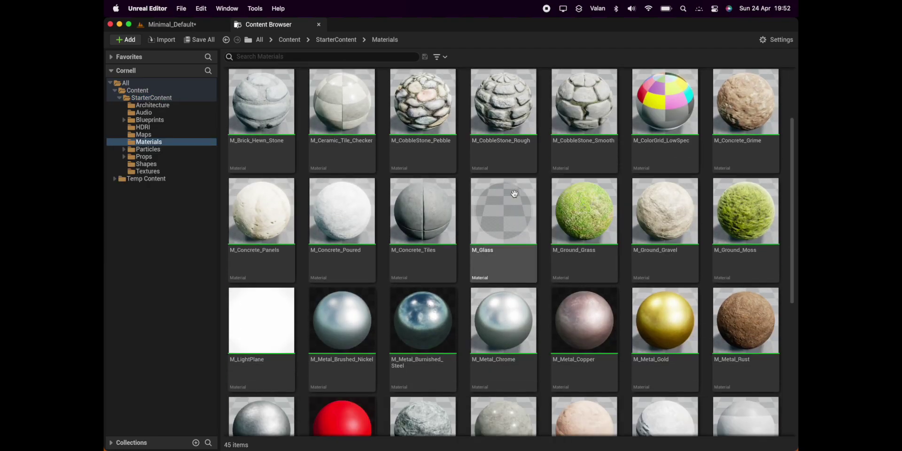
{"action": "scroll", "coordinate": [423, 235], "scroll_direction": "down", "scroll_amount": 1}
{"action": "scroll", "coordinate": [376, 263], "scroll_direction": "down", "scroll_amount": 3}
Step: Duplicate M_Red and rename the copy M_Green
{"action": "left_click", "coordinate": [352, 283]}
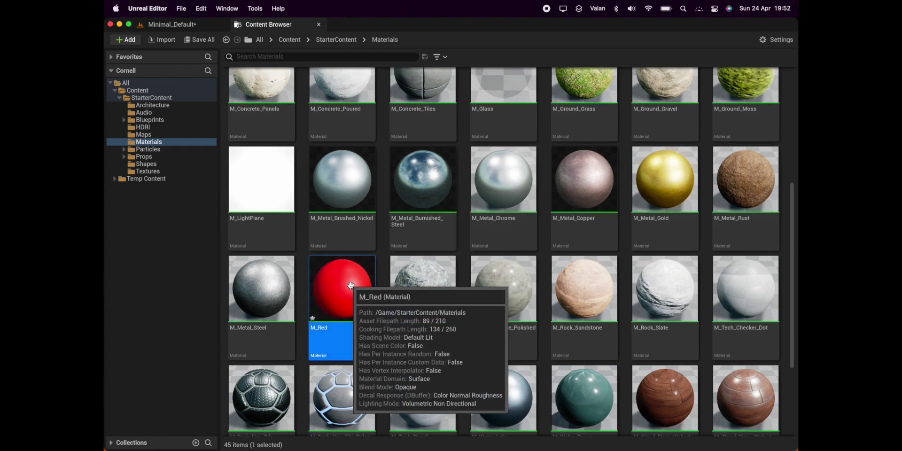
{"action": "right_click", "coordinate": [350, 284]}
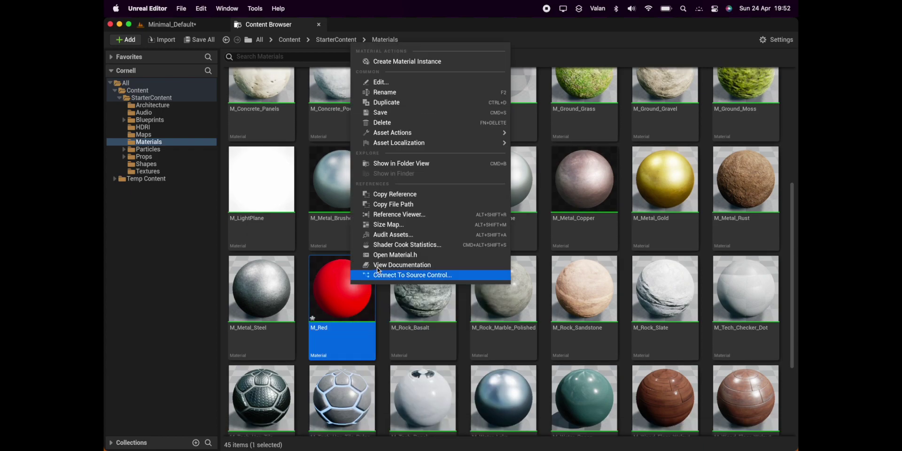
{"action": "left_click", "coordinate": [383, 102]}
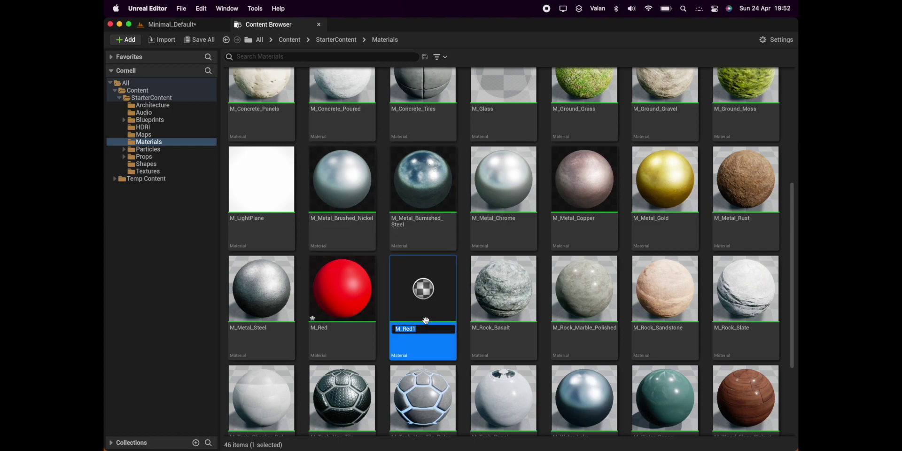
{"action": "key", "text": "BackSpace"}
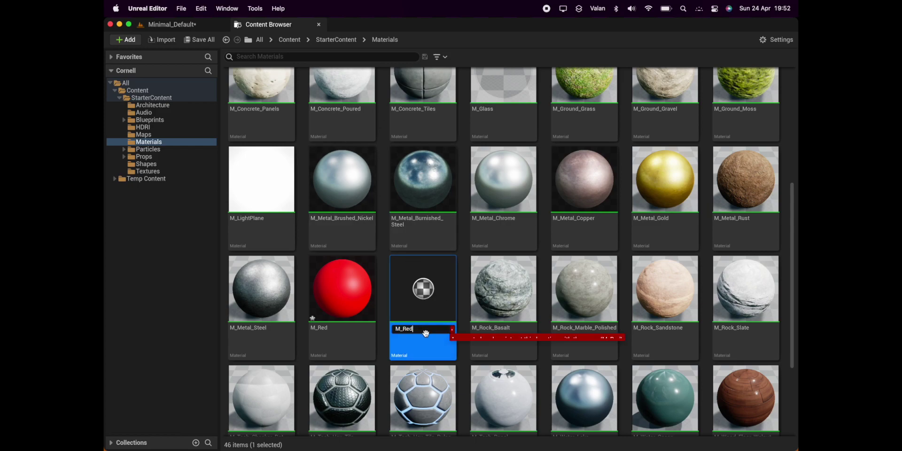
{"action": "key", "text": "BackSpace"}
{"action": "type", "text": "Green"}
{"action": "key", "text": "Return"}
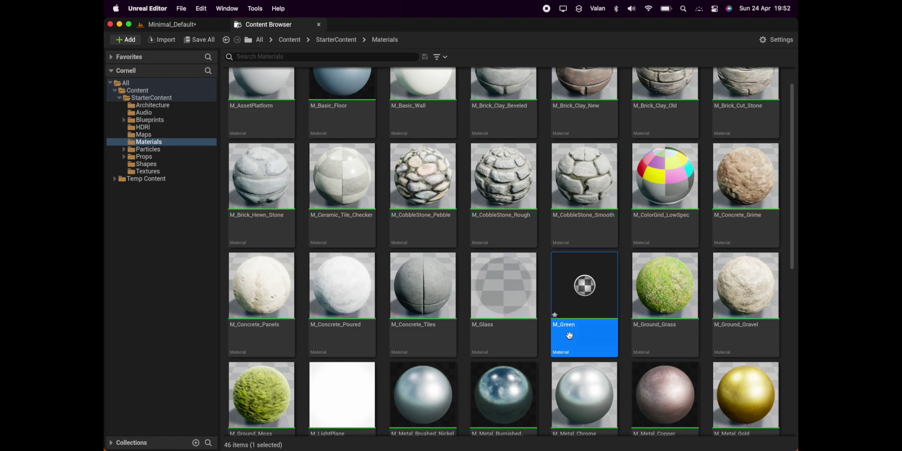
Step: Change M_Green's constant to green (0, 0.704, 0.0607), save it, and close the editor
{"action": "double_click", "coordinate": [580, 301]}
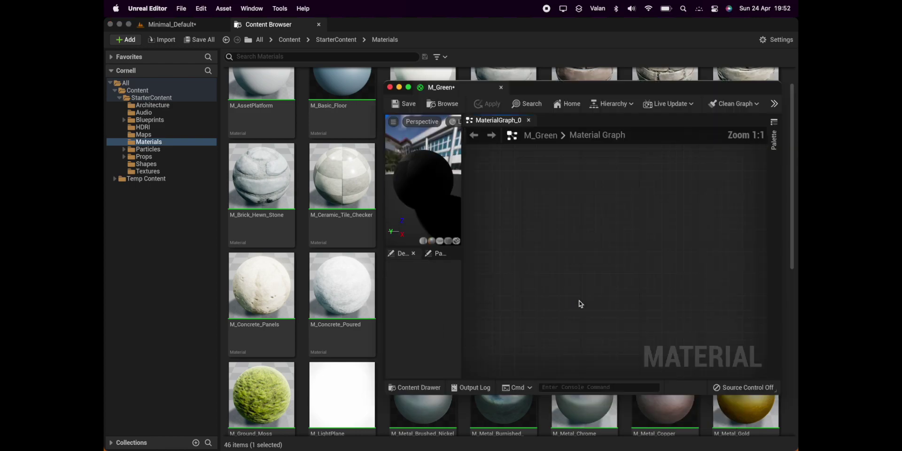
{"action": "double_click", "coordinate": [528, 301]}
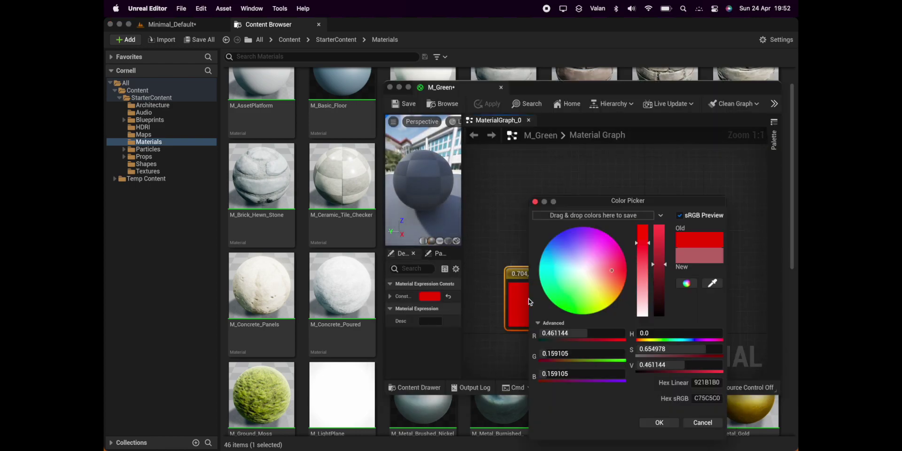
{"action": "left_click_drag", "start_coordinate": [569, 305], "coordinate": [552, 316]}
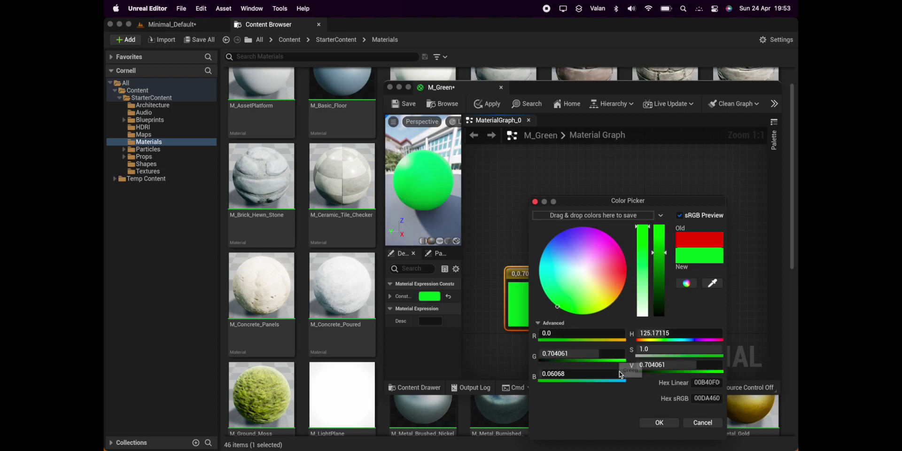
{"action": "left_click", "coordinate": [659, 422]}
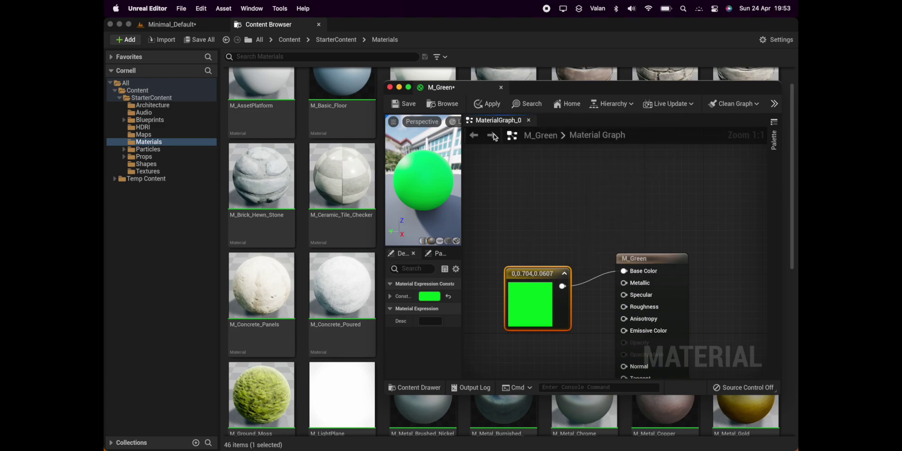
{"action": "left_click", "coordinate": [404, 105]}
{"action": "left_click", "coordinate": [390, 88]}
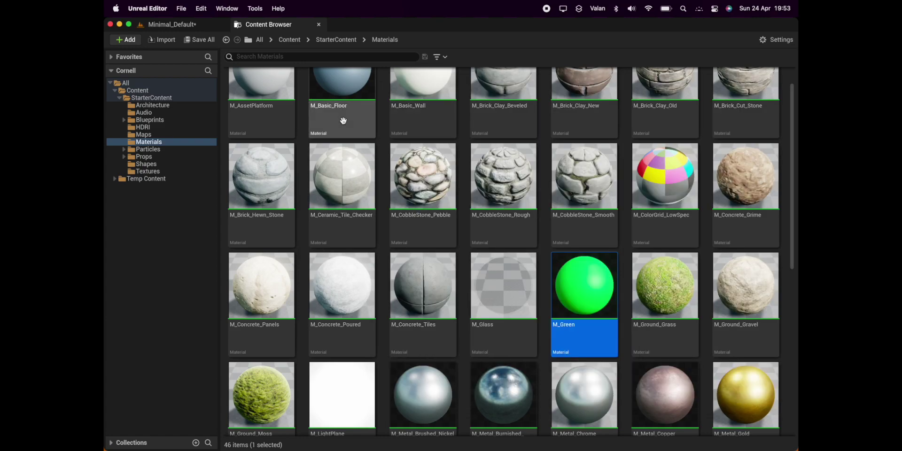
Step: Select the right wall Cube3 and assign M_Green to its Element 0 material slot
{"action": "left_click", "coordinate": [179, 25]}
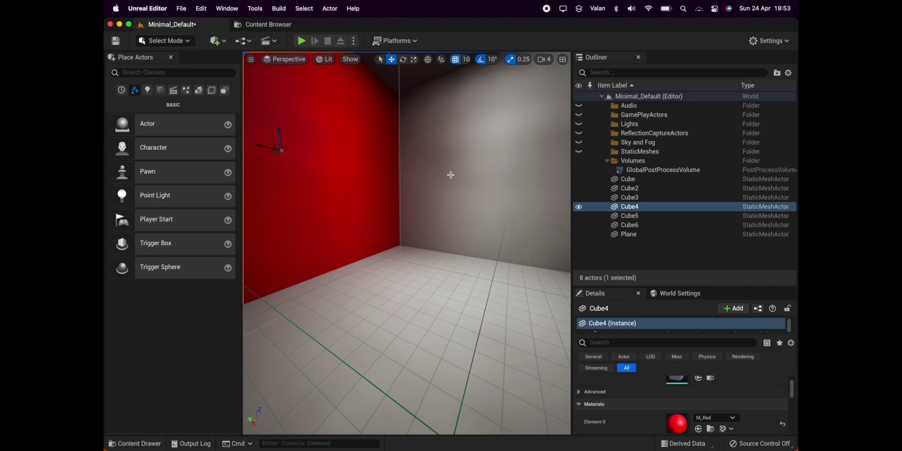
{"action": "right_click_drag", "start_coordinate": [451, 175], "coordinate": [515, 203]}
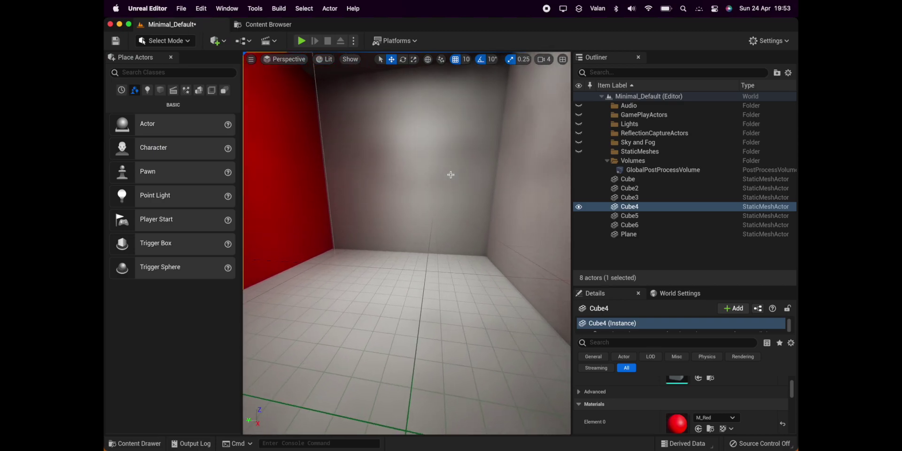
{"action": "left_click", "coordinate": [543, 206]}
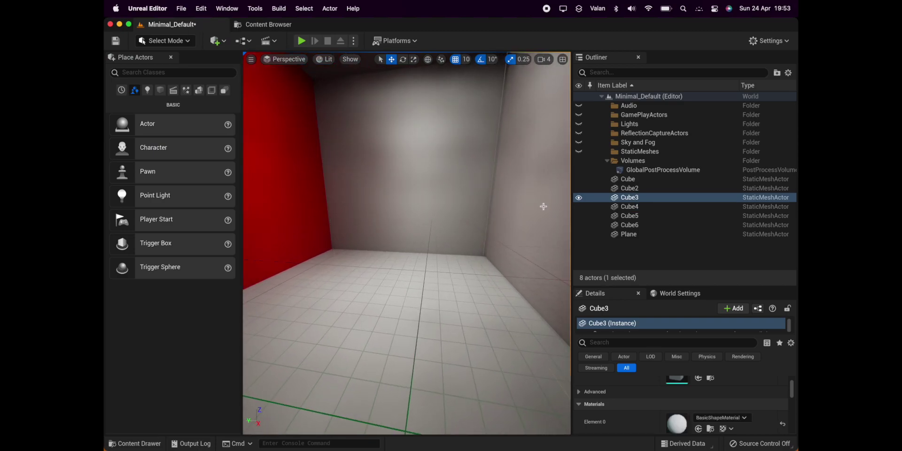
{"action": "left_click", "coordinate": [711, 419]}
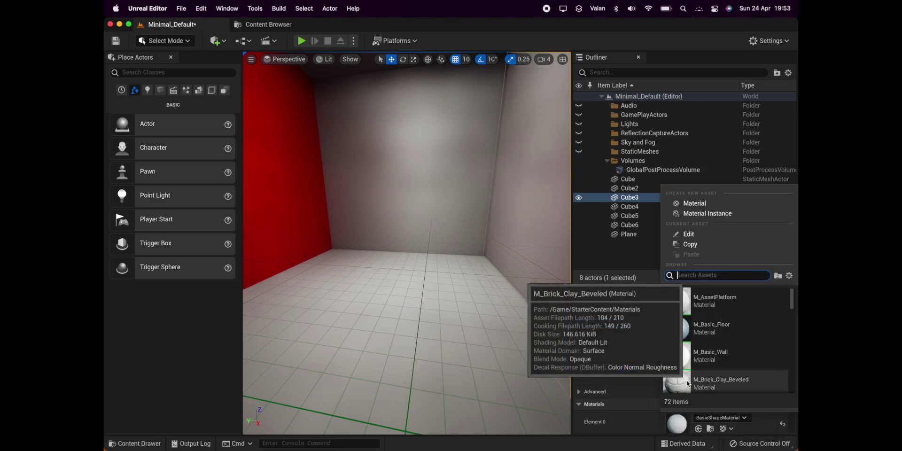
{"action": "scroll", "coordinate": [686, 380], "scroll_direction": "down", "scroll_amount": 3}
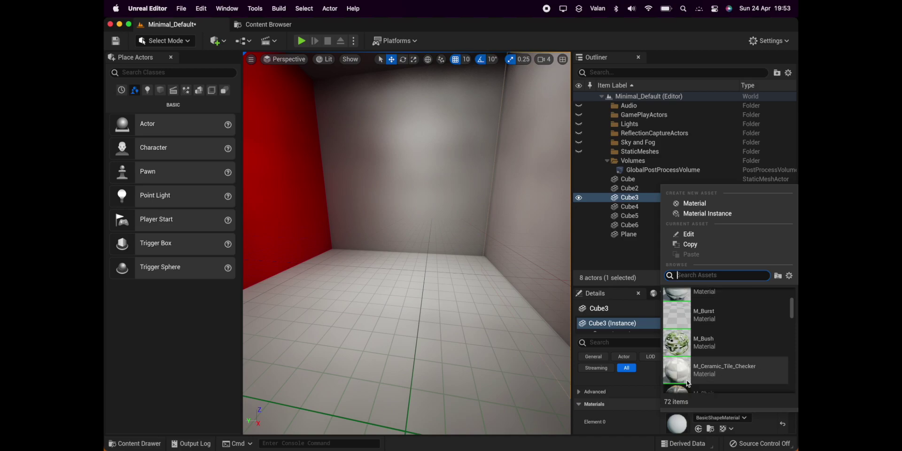
{"action": "scroll", "coordinate": [686, 380], "scroll_direction": "down", "scroll_amount": 2}
{"action": "scroll", "coordinate": [686, 380], "scroll_direction": "down", "scroll_amount": 2}
{"action": "scroll", "coordinate": [686, 379], "scroll_direction": "down", "scroll_amount": 2}
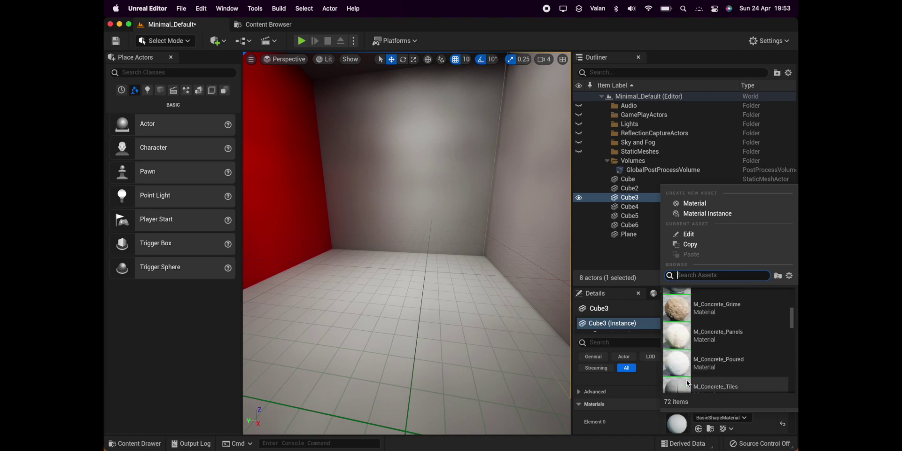
{"action": "scroll", "coordinate": [686, 379], "scroll_direction": "down", "scroll_amount": 1}
{"action": "scroll", "coordinate": [686, 380], "scroll_direction": "down", "scroll_amount": 1}
{"action": "scroll", "coordinate": [687, 383], "scroll_direction": "down", "scroll_amount": 2}
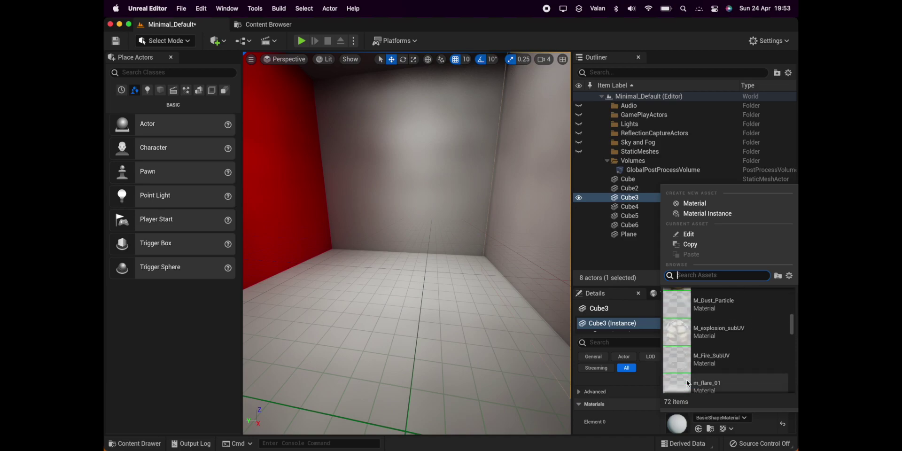
{"action": "scroll", "coordinate": [687, 383], "scroll_direction": "down", "scroll_amount": 2}
{"action": "scroll", "coordinate": [688, 383], "scroll_direction": "down", "scroll_amount": 2}
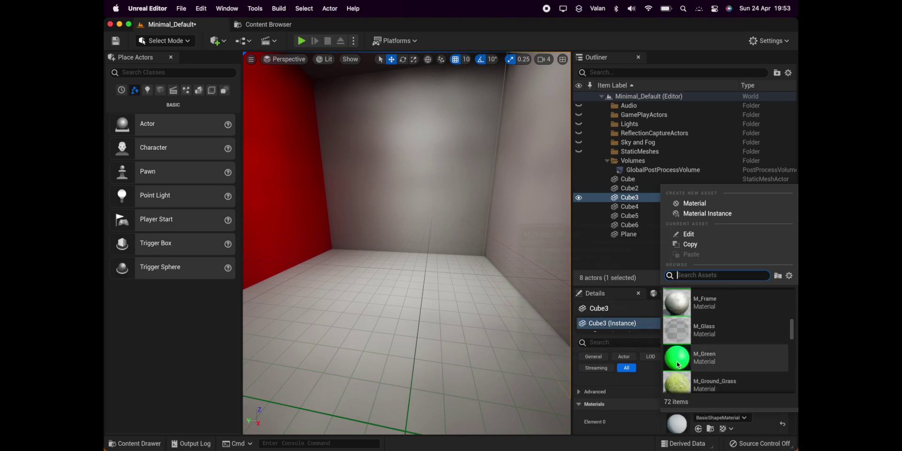
{"action": "left_click", "coordinate": [677, 363]}
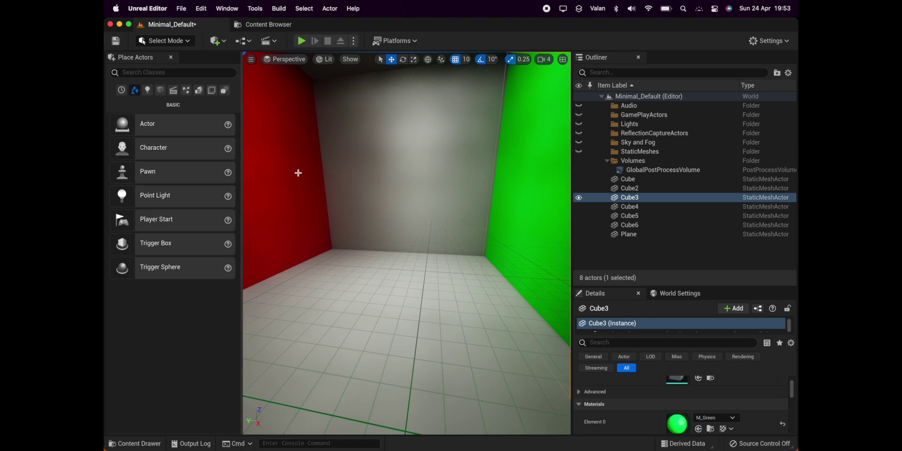
Step: Add a new cube from Quick Add Shapes and lift it into mid-air mid-room
{"action": "left_click", "coordinate": [217, 41]}
{"action": "mouse_move", "coordinate": [244, 137]}
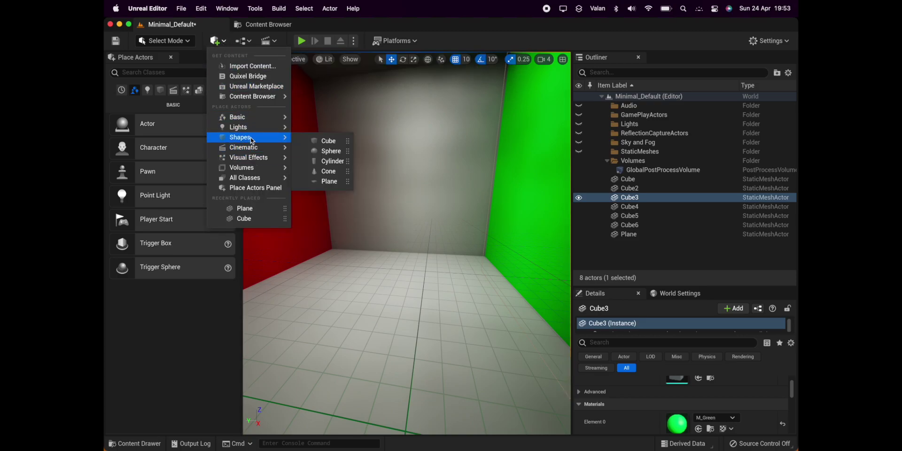
{"action": "left_click", "coordinate": [329, 141]}
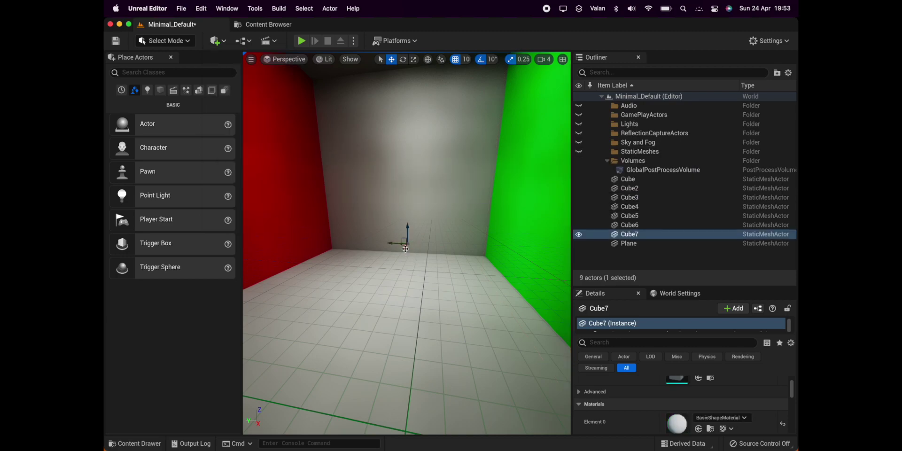
{"action": "left_click_drag", "start_coordinate": [405, 243], "coordinate": [378, 312]}
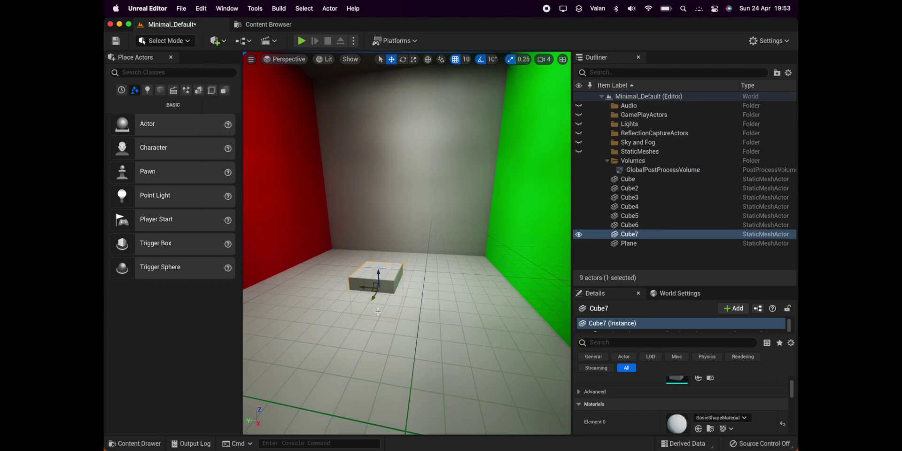
{"action": "left_click_drag", "start_coordinate": [379, 273], "coordinate": [383, 182]}
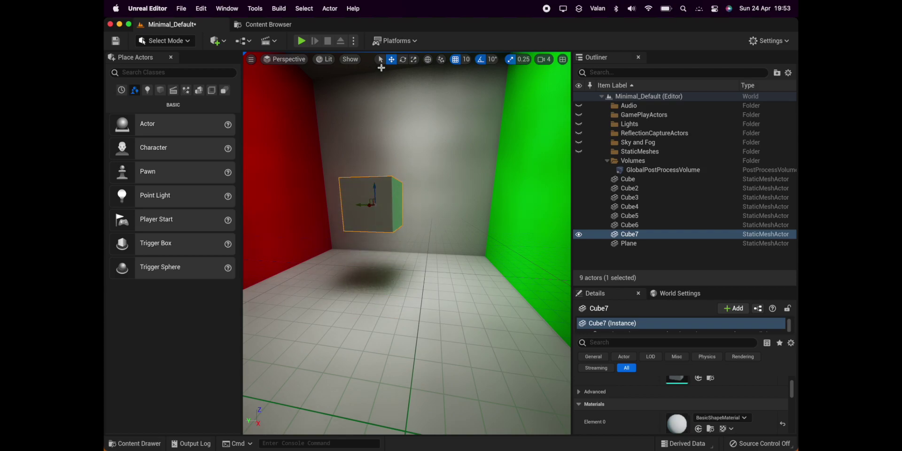
Step: Adjust the cube's scale, tilt it by -40 degrees, and lower it slightly
{"action": "left_click", "coordinate": [414, 59]}
{"action": "left_click_drag", "start_coordinate": [369, 205], "coordinate": [375, 195]}
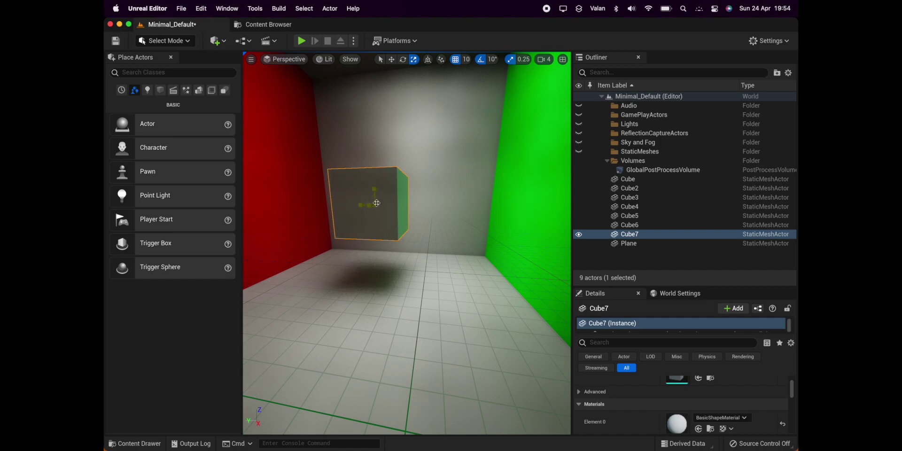
{"action": "left_click", "coordinate": [402, 59]}
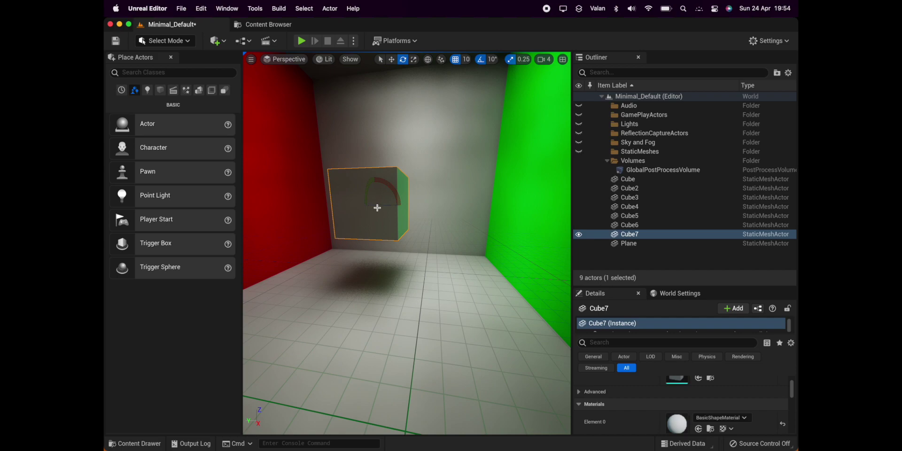
{"action": "mouse_move", "coordinate": [379, 204]}
{"action": "left_mouse_down"}
{"action": "mouse_move", "coordinate": [390, 208]}
{"action": "mouse_move", "coordinate": [381, 204]}
{"action": "left_mouse_up"}
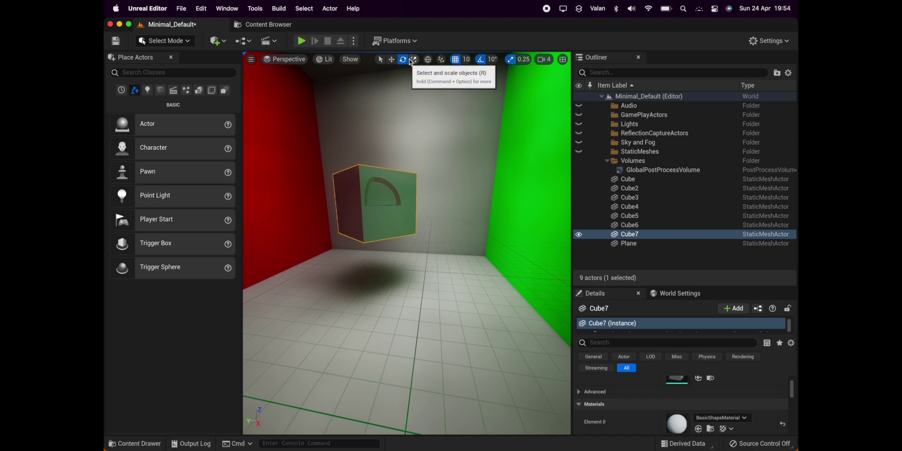
{"action": "left_click", "coordinate": [391, 59]}
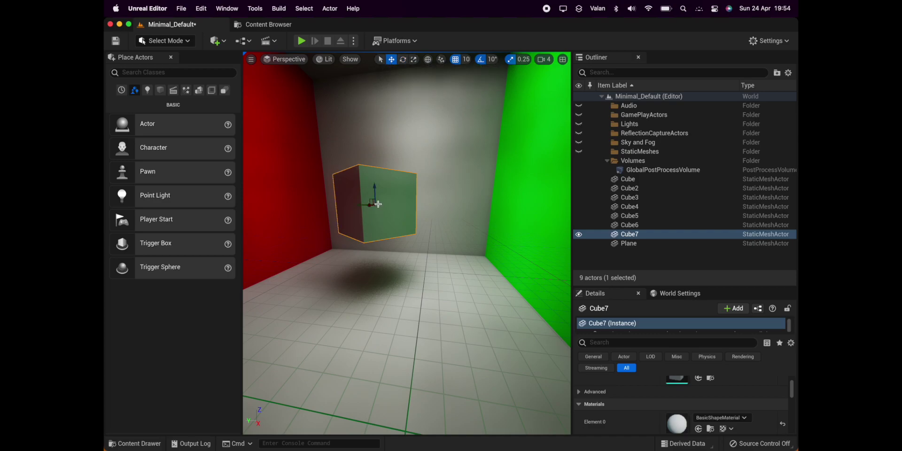
{"action": "left_click_drag", "start_coordinate": [374, 190], "coordinate": [376, 208]}
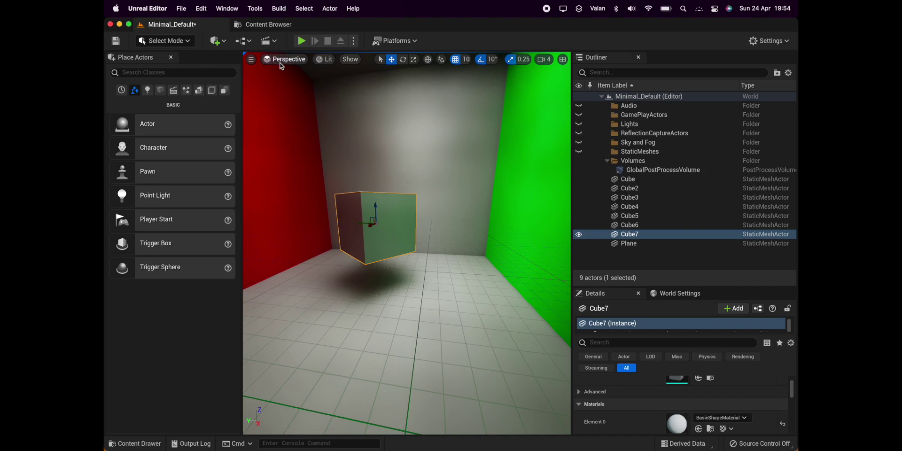
{"action": "left_click", "coordinate": [220, 41]}
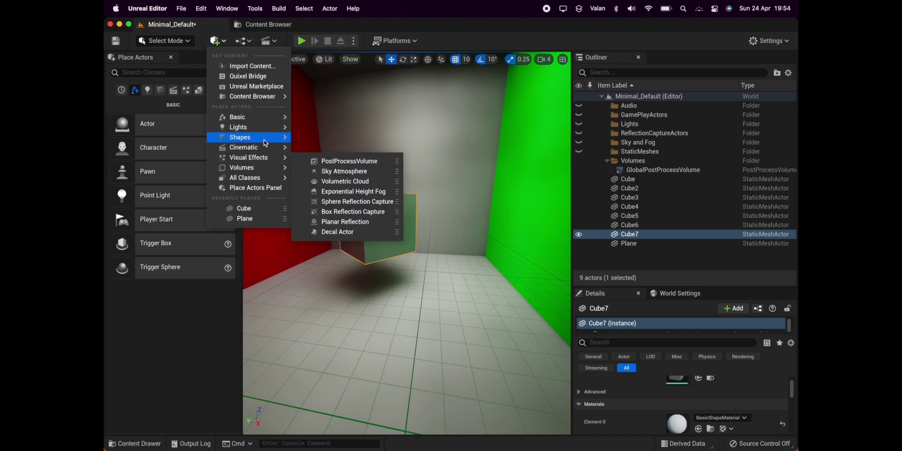
Step: Add a sphere from Quick Add Shapes and move it right and up into the air
{"action": "mouse_move", "coordinate": [288, 140]}
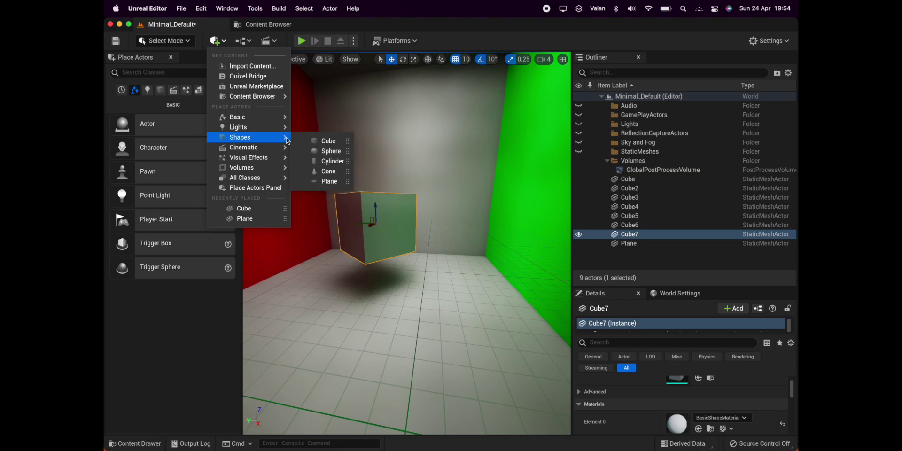
{"action": "left_click", "coordinate": [325, 151]}
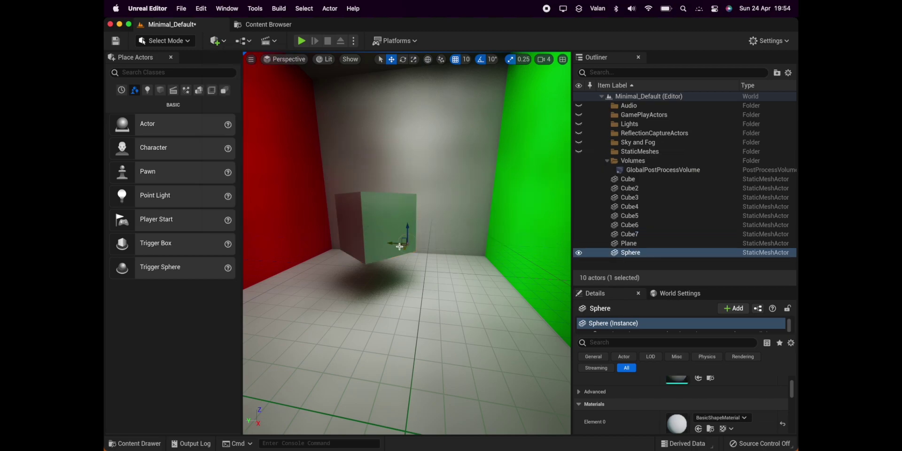
{"action": "mouse_move", "coordinate": [391, 243]}
{"action": "left_mouse_down"}
{"action": "mouse_move", "coordinate": [428, 247]}
{"action": "mouse_move", "coordinate": [449, 309]}
{"action": "left_mouse_up"}
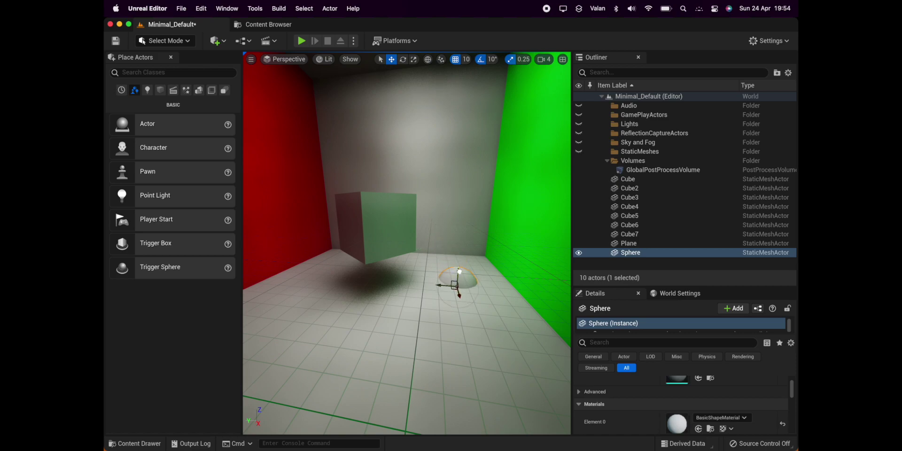
{"action": "left_click_drag", "start_coordinate": [459, 271], "coordinate": [469, 164]}
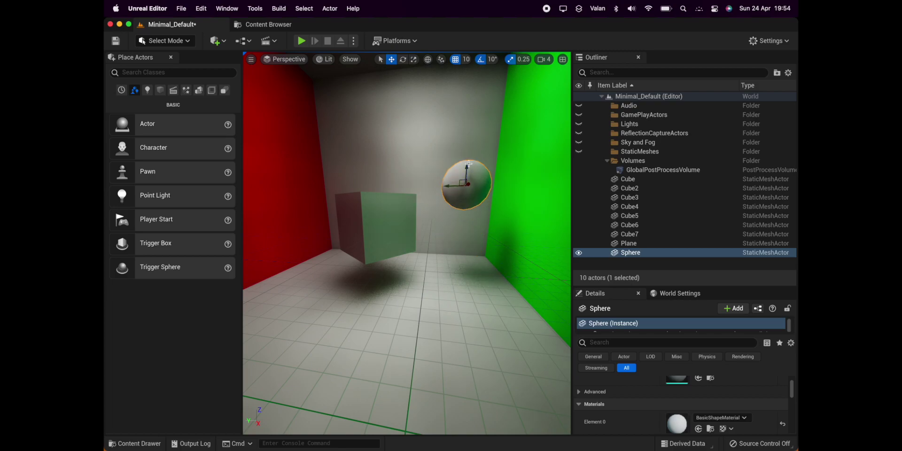
{"action": "left_click_drag", "start_coordinate": [447, 187], "coordinate": [441, 187]}
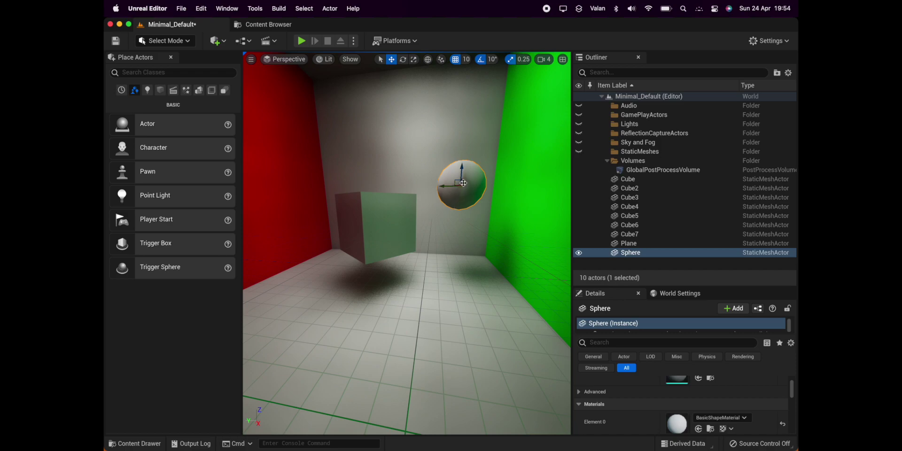
{"action": "left_click_drag", "start_coordinate": [463, 183], "coordinate": [440, 170]}
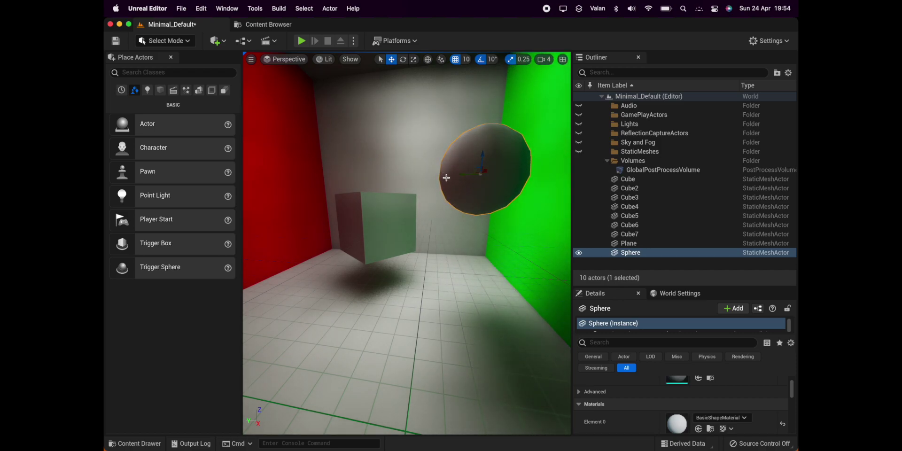
Step: Position the sphere high near the green wall and scale it up larger
{"action": "left_click_drag", "start_coordinate": [464, 174], "coordinate": [414, 167]}
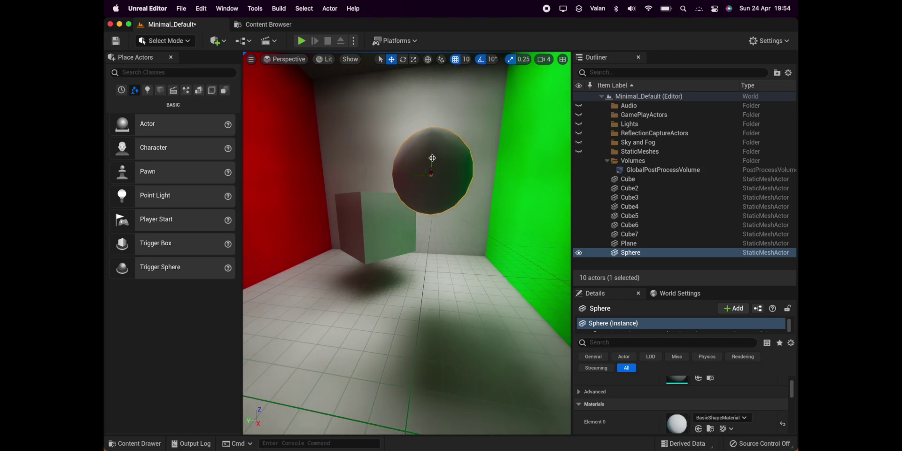
{"action": "left_click_drag", "start_coordinate": [433, 156], "coordinate": [430, 142]}
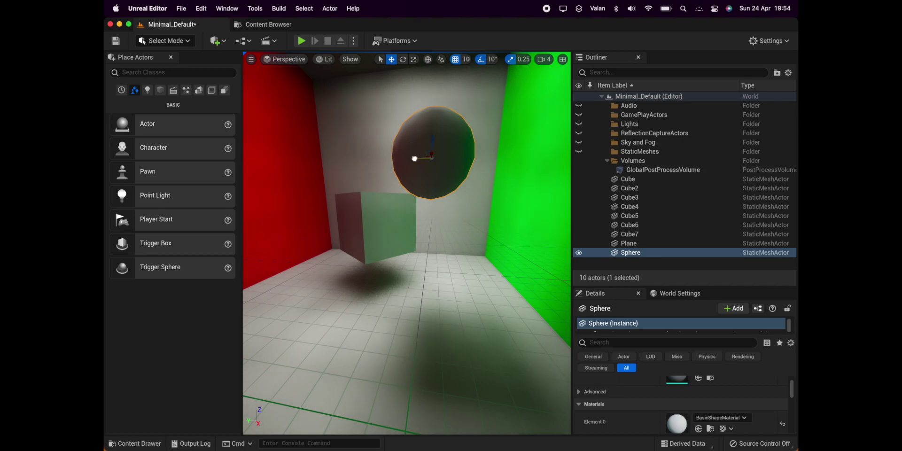
{"action": "mouse_move", "coordinate": [415, 158]}
{"action": "left_mouse_down"}
{"action": "mouse_move", "coordinate": [293, 167]}
{"action": "mouse_move", "coordinate": [456, 173]}
{"action": "left_mouse_up"}
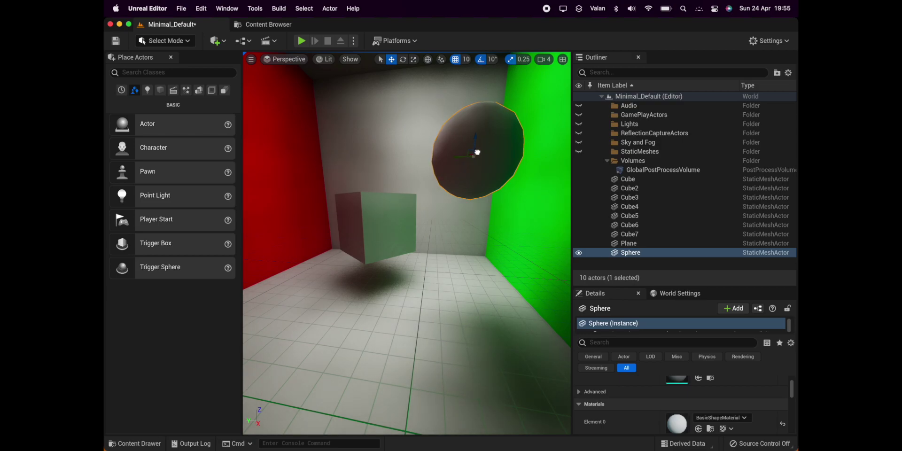
{"action": "left_click_drag", "start_coordinate": [477, 152], "coordinate": [451, 177]}
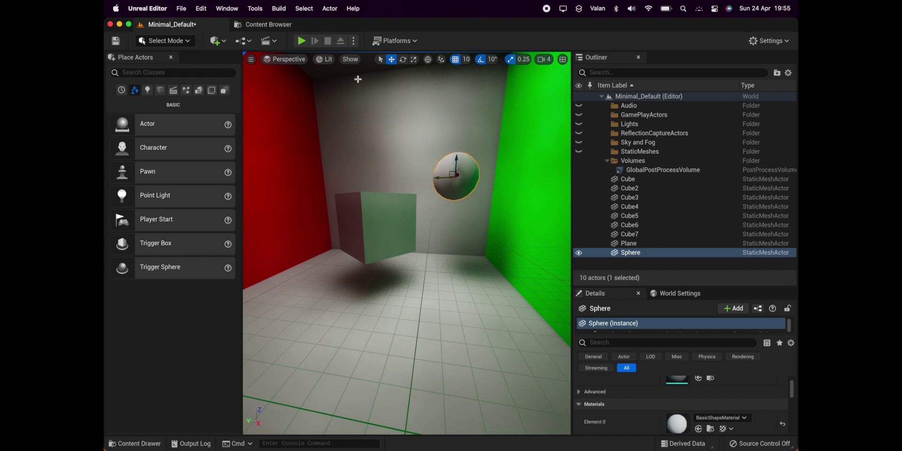
{"action": "left_click", "coordinate": [414, 60]}
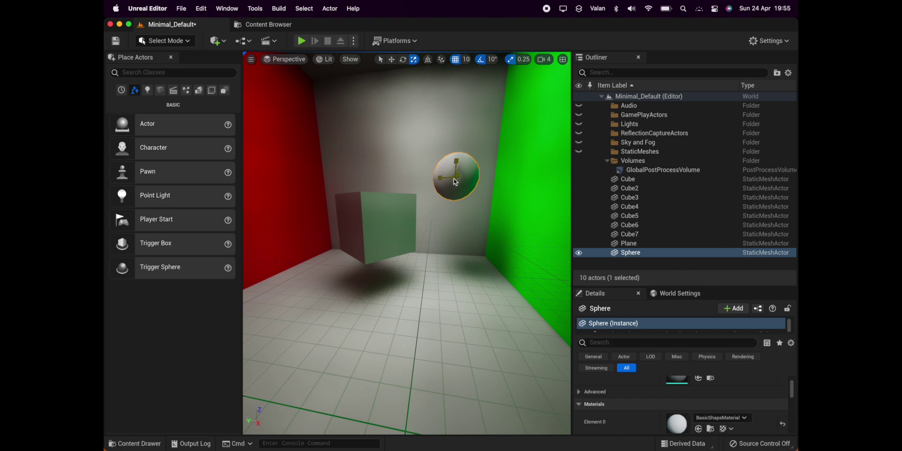
{"action": "left_click_drag", "start_coordinate": [454, 181], "coordinate": [476, 165]}
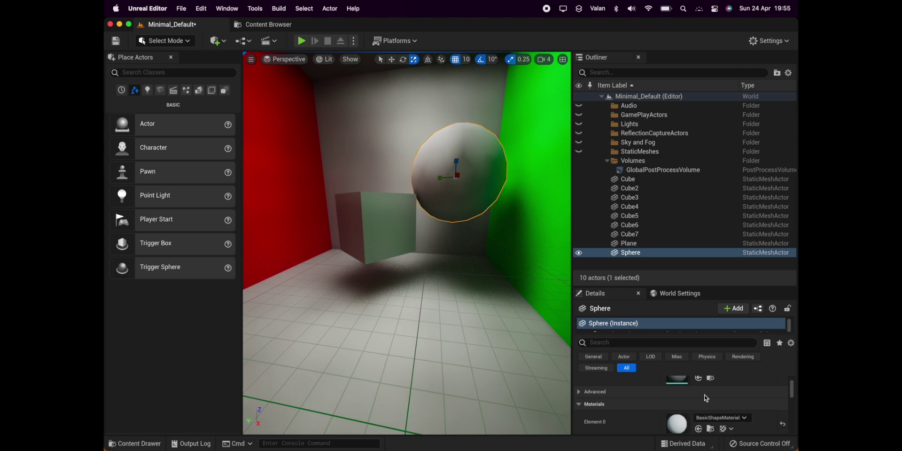
Step: From the sphere's Element 0 material slot, create a new material named M_Mirror and assign it
{"action": "left_click", "coordinate": [708, 418]}
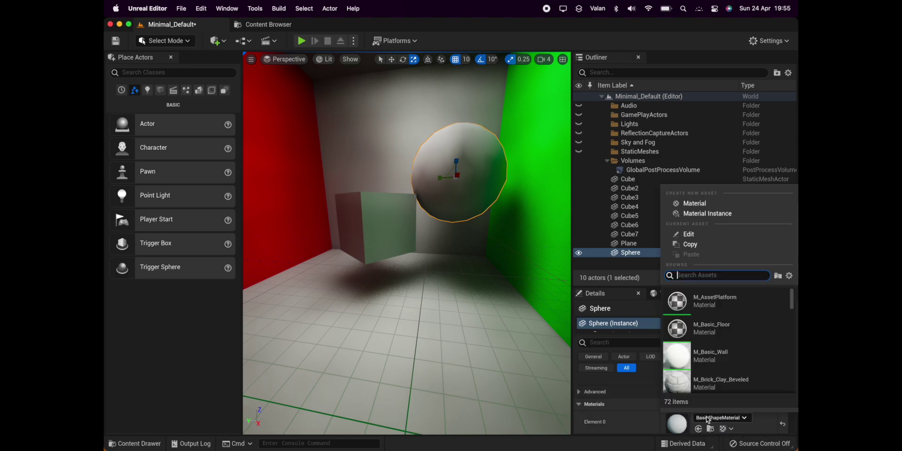
{"action": "left_click", "coordinate": [700, 203]}
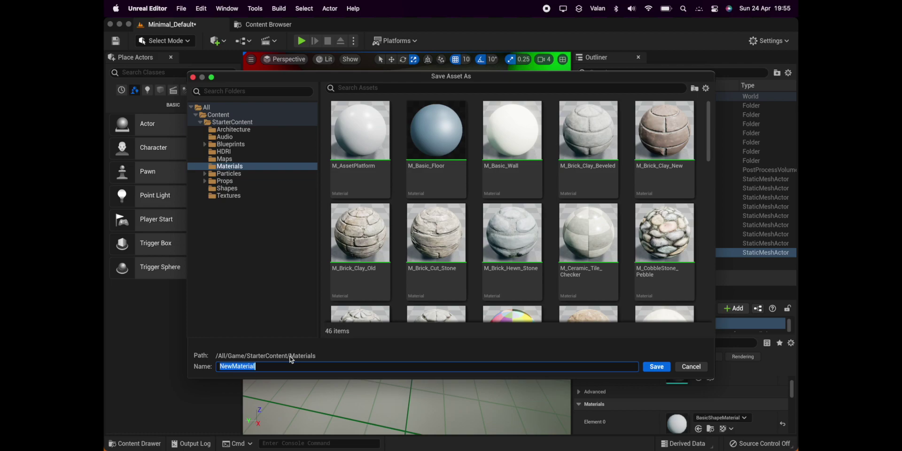
{"action": "type", "text": "M_Mirror"}
{"action": "key", "text": "Return"}
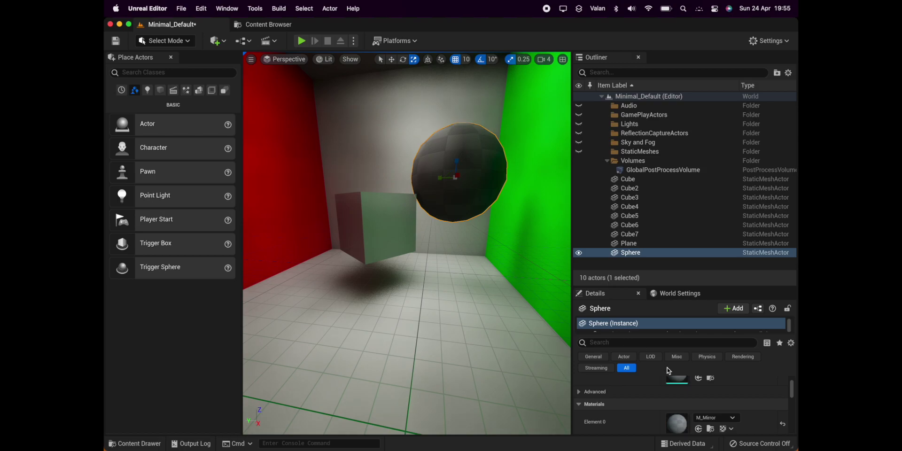
Step: In the M_Mirror graph, add a Constant node of 0 wired to Roughness
{"action": "double_click", "coordinate": [680, 419]}
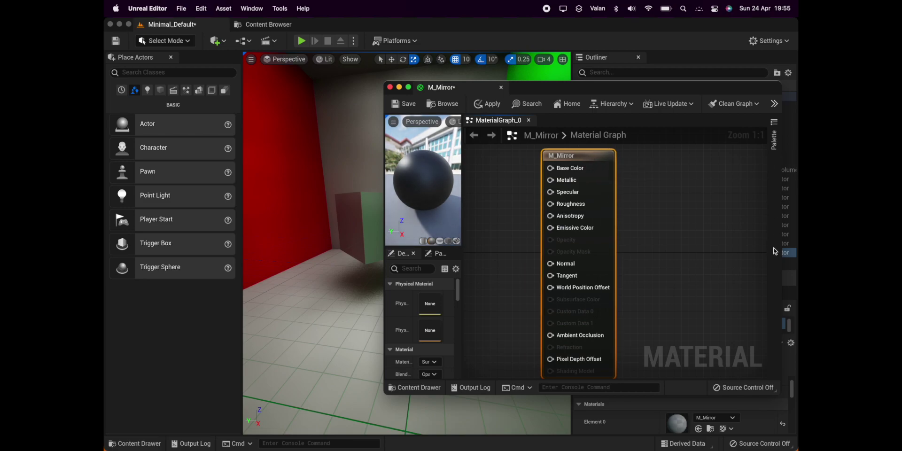
{"action": "left_click", "coordinate": [773, 143]}
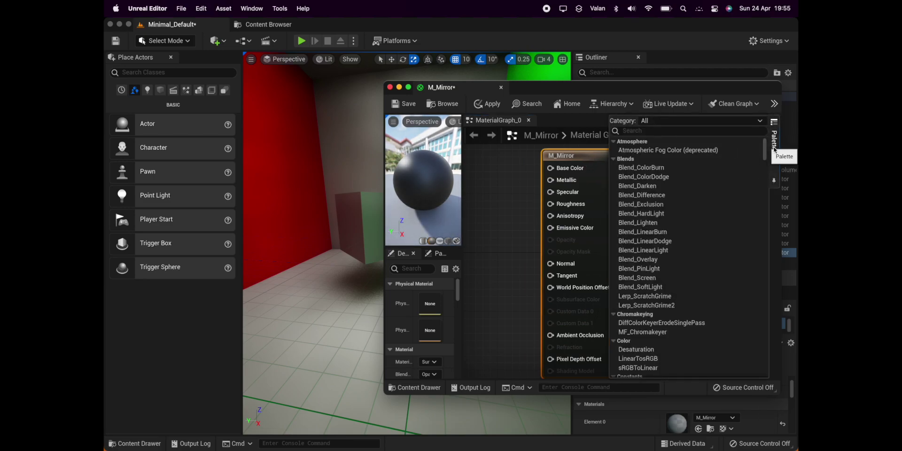
{"action": "scroll", "coordinate": [739, 252], "scroll_direction": "down", "scroll_amount": 5}
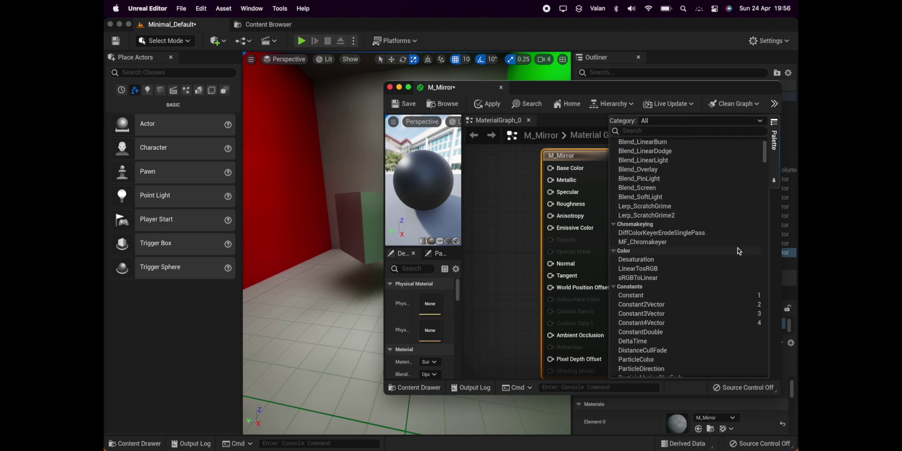
{"action": "left_click_drag", "start_coordinate": [643, 299], "coordinate": [477, 186]}
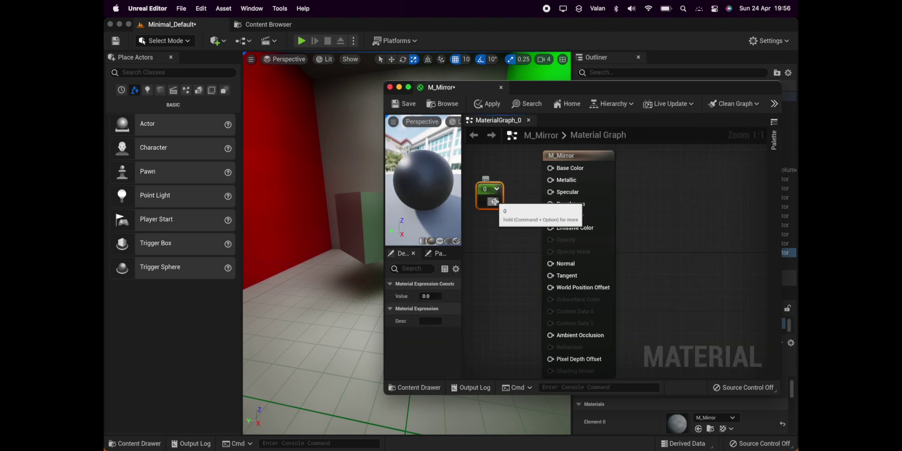
{"action": "left_click_drag", "start_coordinate": [494, 203], "coordinate": [516, 264]}
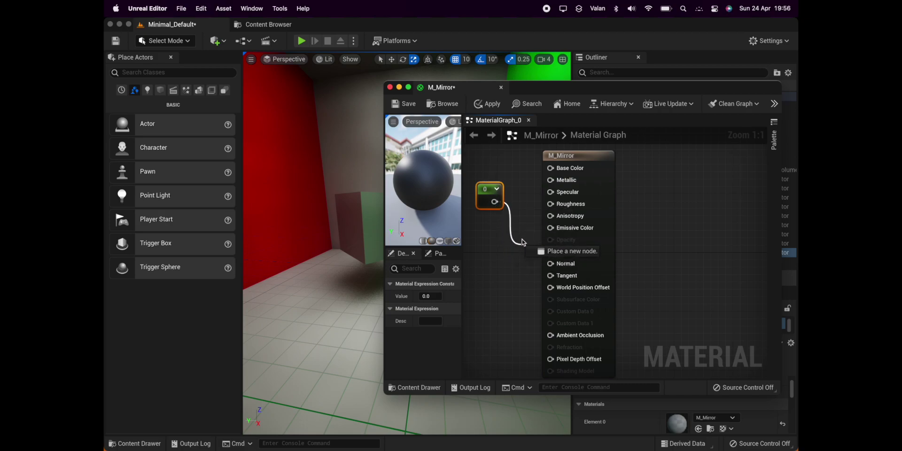
{"action": "left_click_drag", "start_coordinate": [517, 264], "coordinate": [551, 207]}
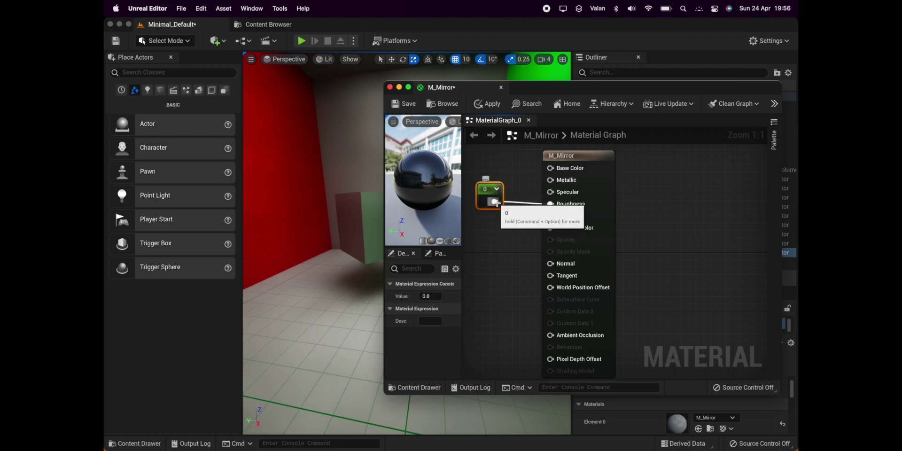
Step: Move the 0 constant lower and add a black Constant3Vector for Base Color
{"action": "left_click_drag", "start_coordinate": [488, 198], "coordinate": [492, 241]}
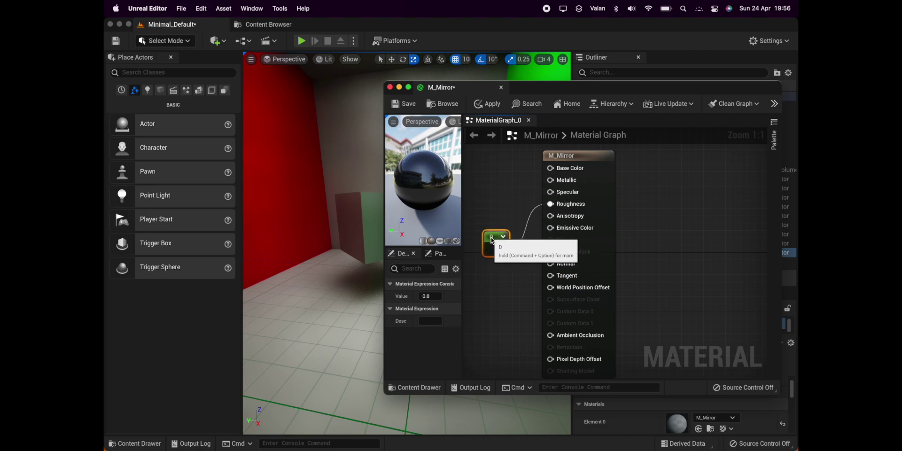
{"action": "left_click", "coordinate": [499, 189]}
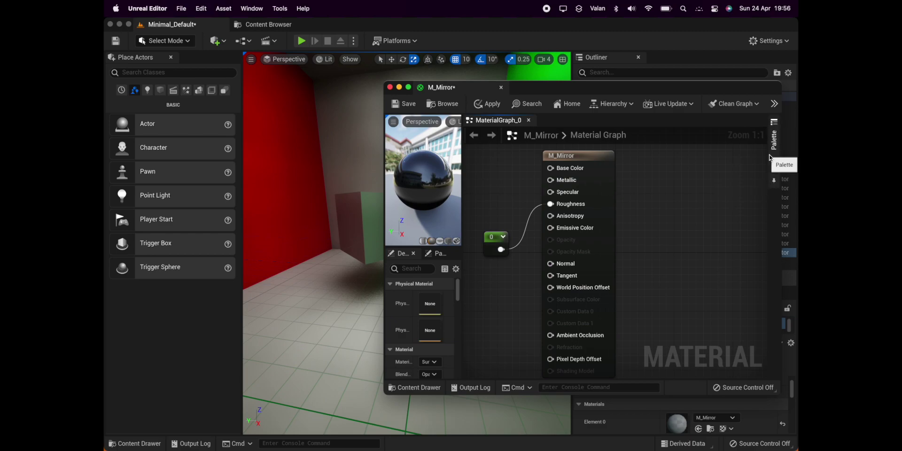
{"action": "left_click", "coordinate": [772, 181]}
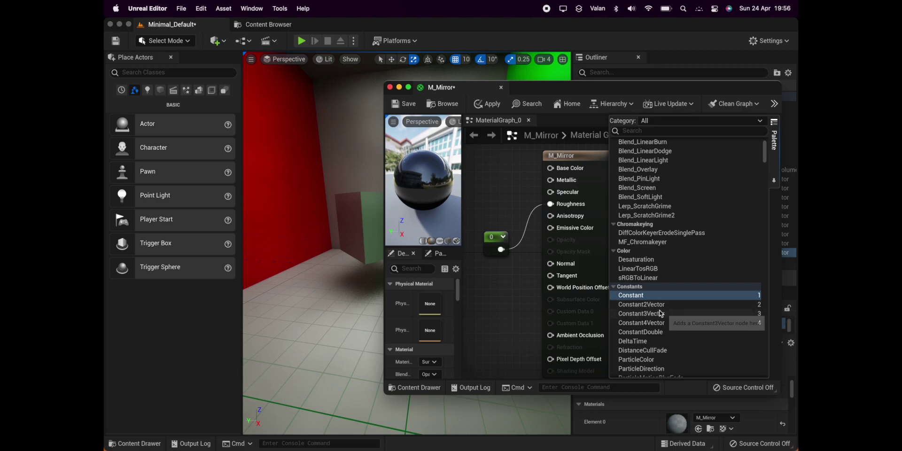
{"action": "mouse_move", "coordinate": [672, 314]}
{"action": "left_mouse_down"}
{"action": "mouse_move", "coordinate": [581, 258]}
{"action": "mouse_move", "coordinate": [473, 154]}
{"action": "mouse_move", "coordinate": [551, 168]}
{"action": "left_mouse_up"}
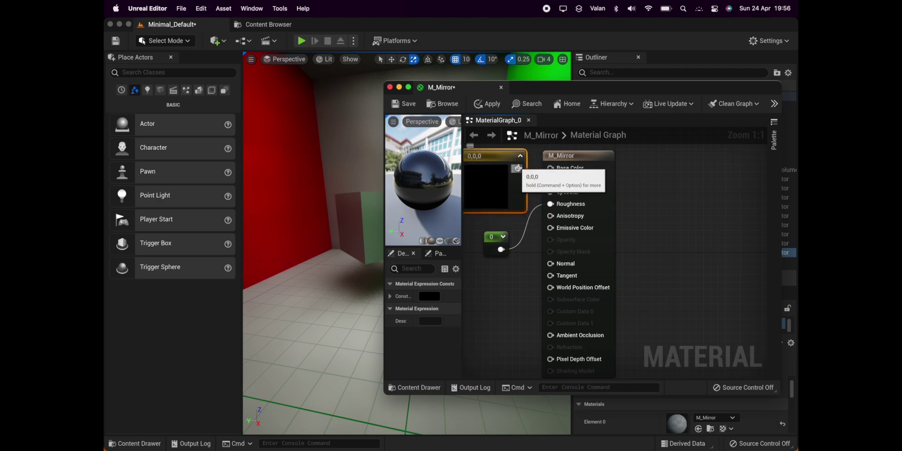
Step: Change the Constant3Vector colour from black to white (1,1,1)
{"action": "double_click", "coordinate": [491, 186]}
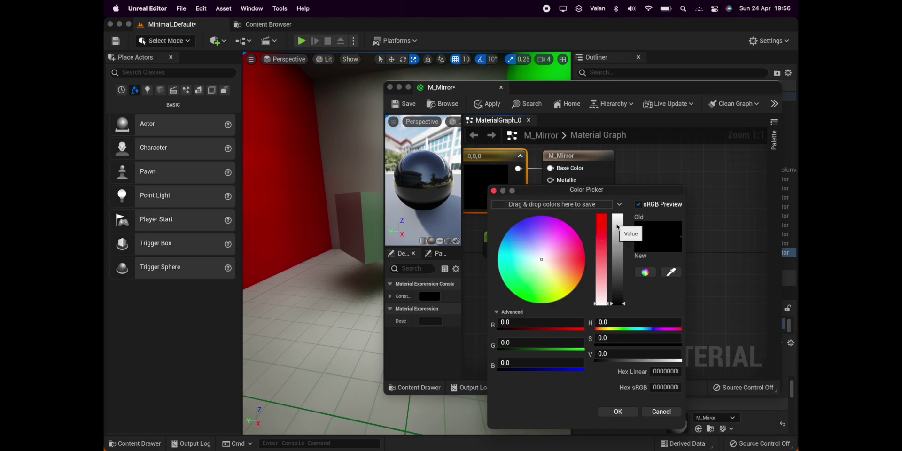
{"action": "left_click_drag", "start_coordinate": [614, 228], "coordinate": [617, 215]}
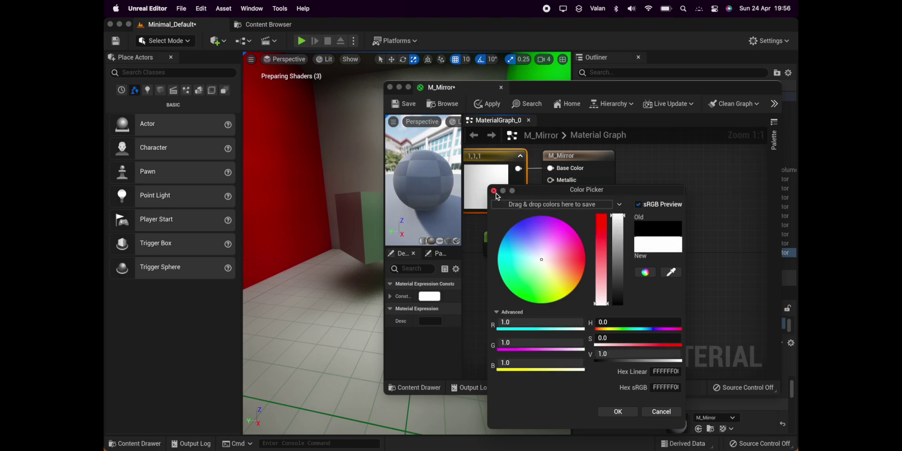
{"action": "left_click", "coordinate": [495, 191]}
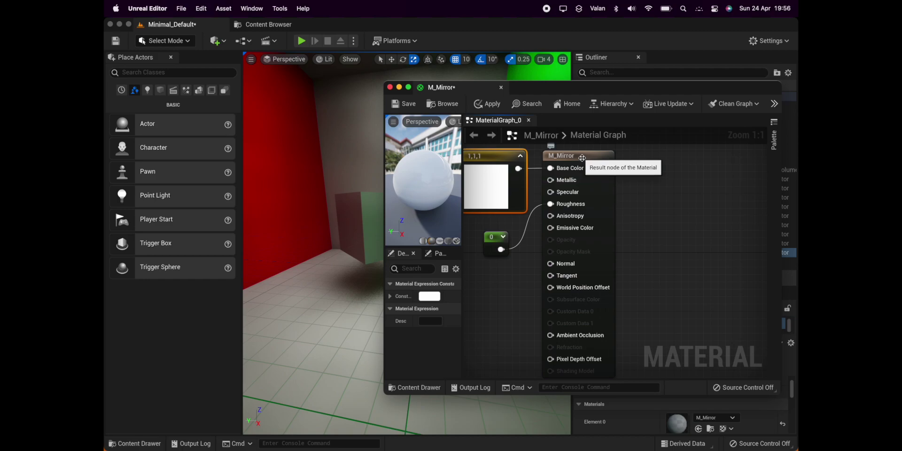
Step: Spread the result and 0 constant nodes further right and pull a wire from Metallic
{"action": "left_click_drag", "start_coordinate": [582, 158], "coordinate": [663, 165]}
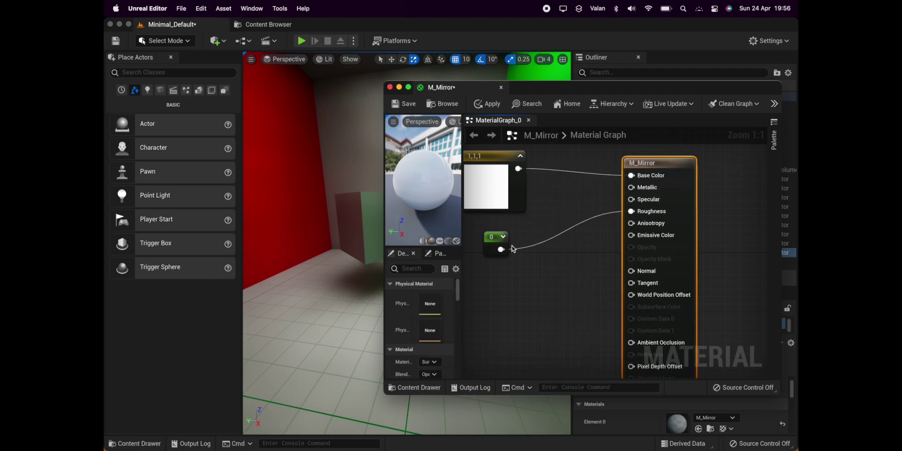
{"action": "mouse_move", "coordinate": [496, 237]}
{"action": "left_mouse_down"}
{"action": "mouse_move", "coordinate": [538, 238]}
{"action": "mouse_move", "coordinate": [523, 245]}
{"action": "left_mouse_up"}
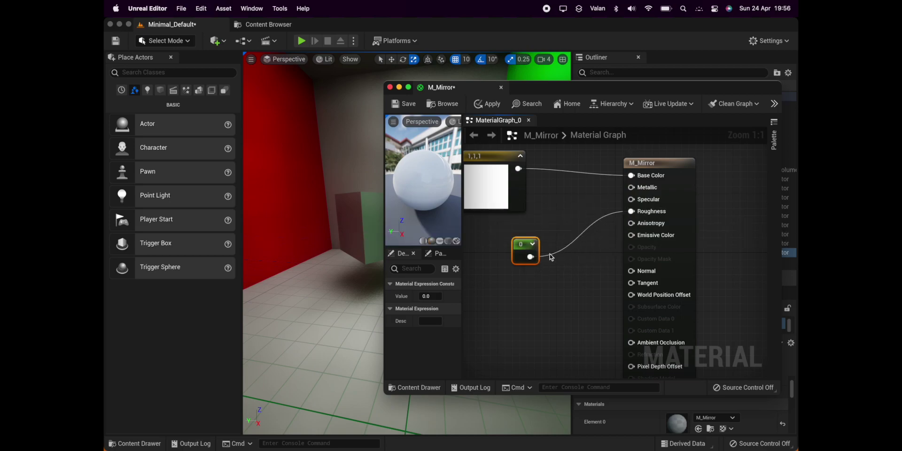
{"action": "left_click_drag", "start_coordinate": [630, 187], "coordinate": [540, 261]}
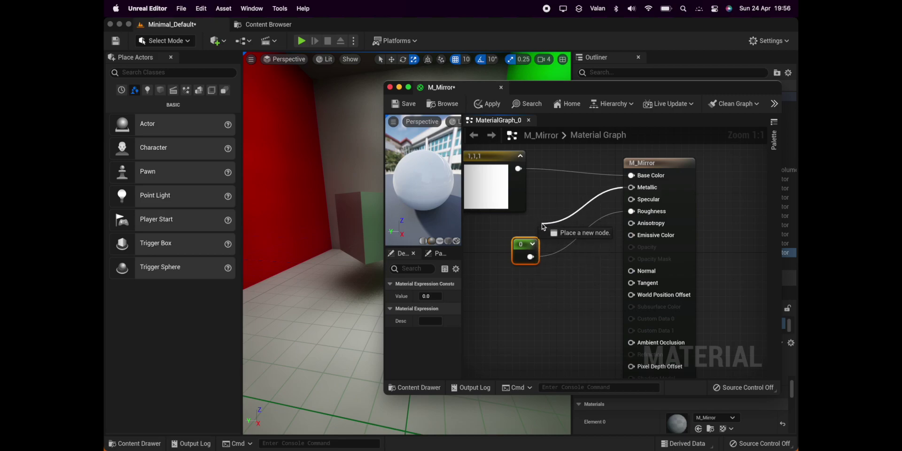
{"action": "left_click_drag", "start_coordinate": [540, 261], "coordinate": [543, 226]}
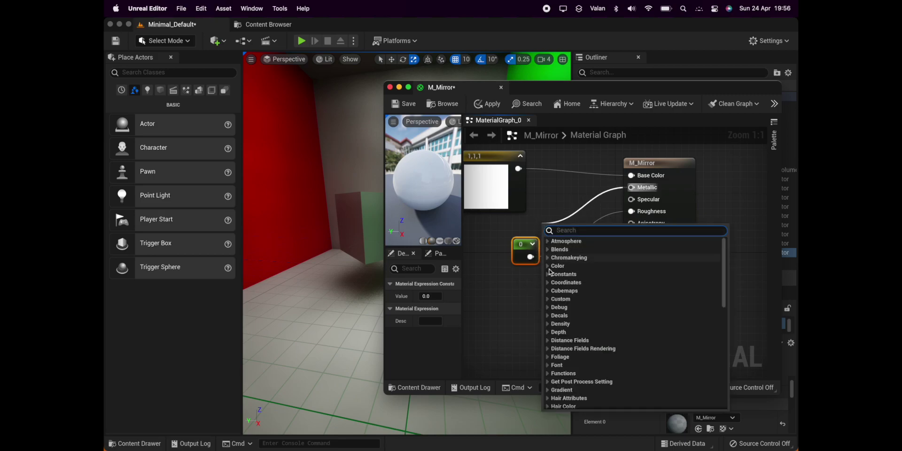
Step: Duplicate the 0 constant, wire the copy to Metallic and set its value to 1
{"action": "left_click", "coordinate": [527, 328]}
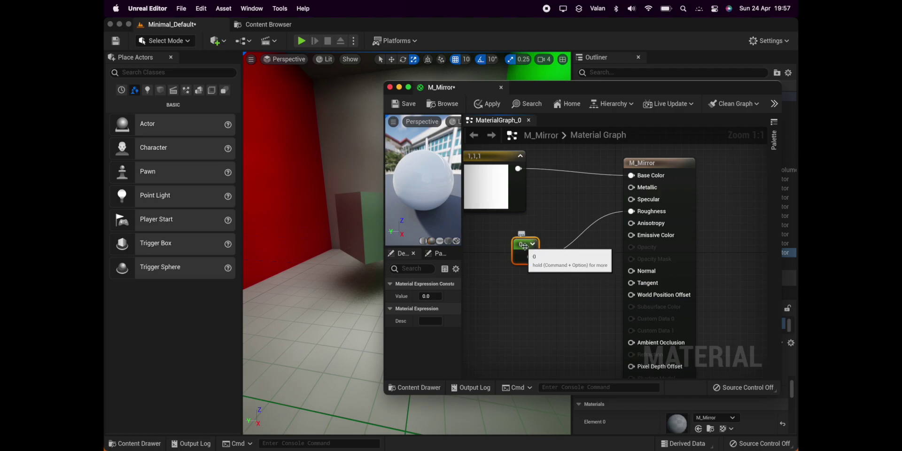
{"action": "key", "text": "super+w"}
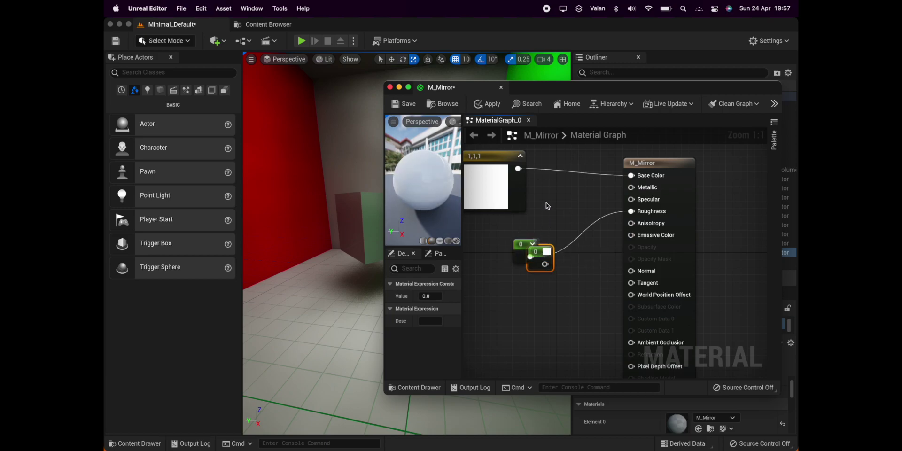
{"action": "mouse_move", "coordinate": [543, 250]}
{"action": "left_mouse_down"}
{"action": "mouse_move", "coordinate": [551, 192]}
{"action": "mouse_move", "coordinate": [630, 188]}
{"action": "left_mouse_up"}
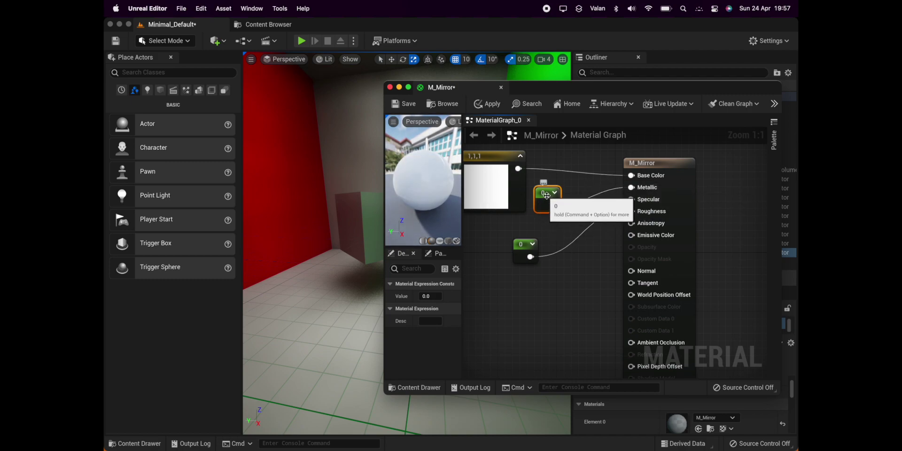
{"action": "left_click", "coordinate": [429, 297]}
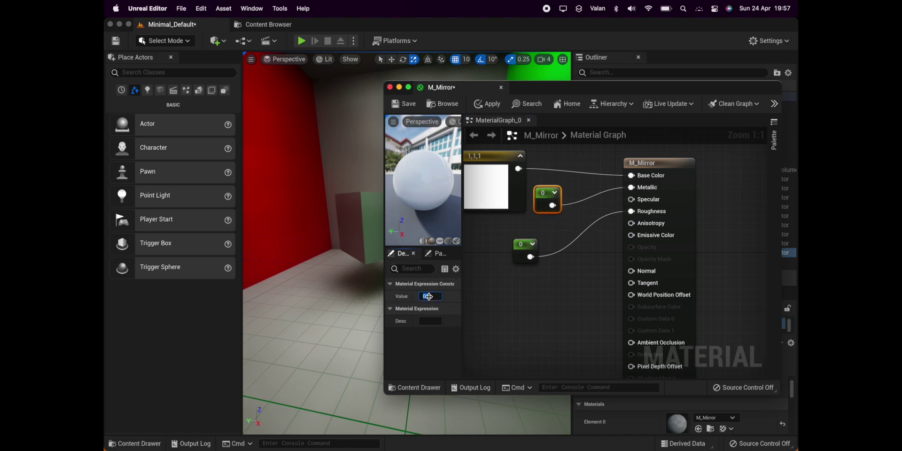
{"action": "type", "text": "1"}
{"action": "key", "text": "Return"}
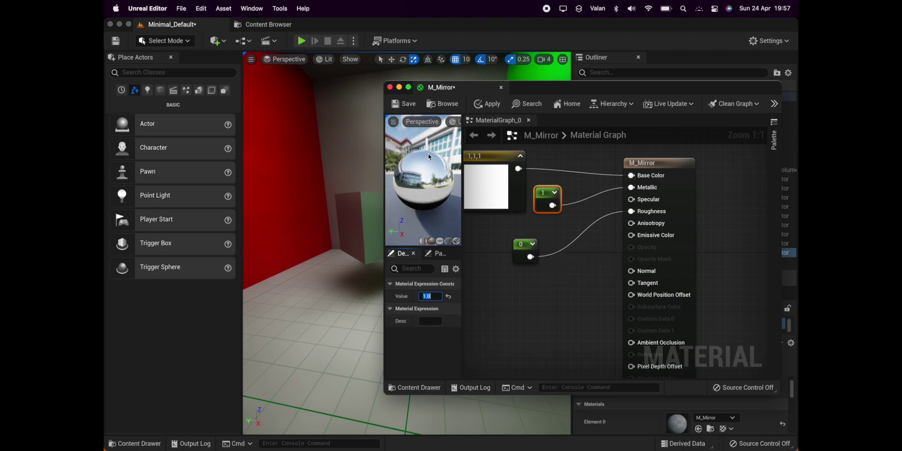
Step: Save the M_Mirror material and close the material editor
{"action": "left_click", "coordinate": [408, 108]}
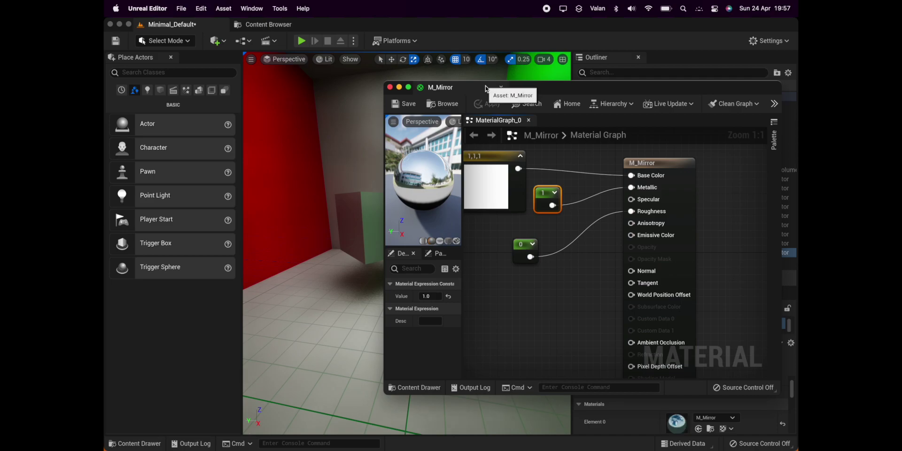
{"action": "left_click", "coordinate": [422, 203]}
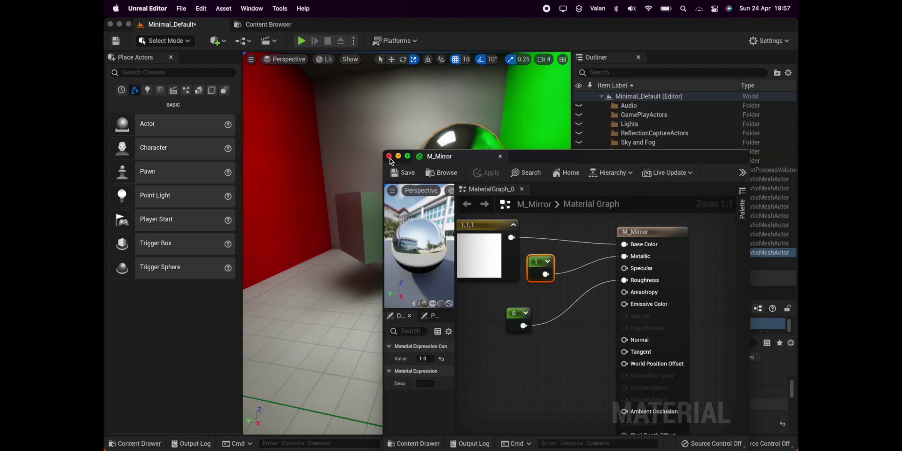
{"action": "left_click", "coordinate": [390, 157]}
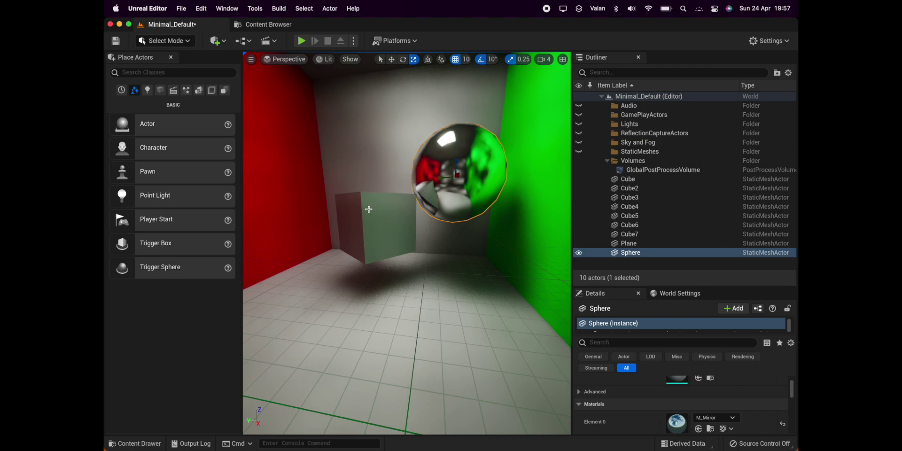
Step: Scale Cube7 up into a large box and move it down onto the floor
{"action": "left_click", "coordinate": [371, 227]}
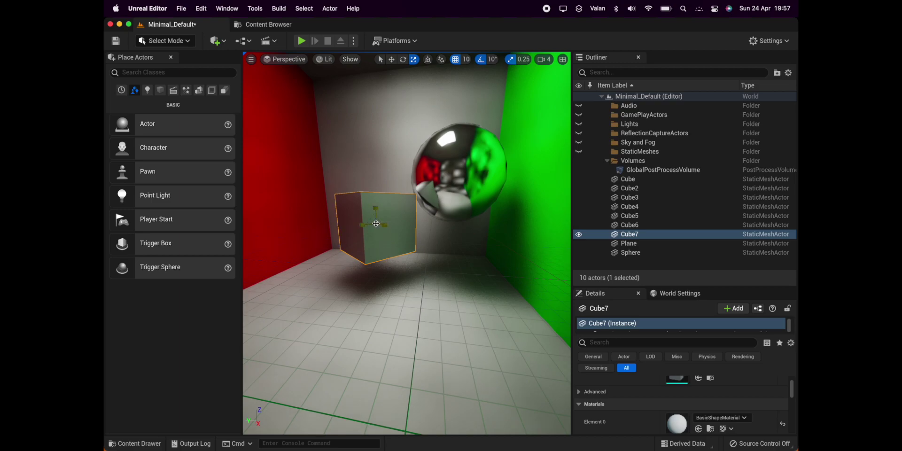
{"action": "left_click_drag", "start_coordinate": [375, 224], "coordinate": [404, 211]}
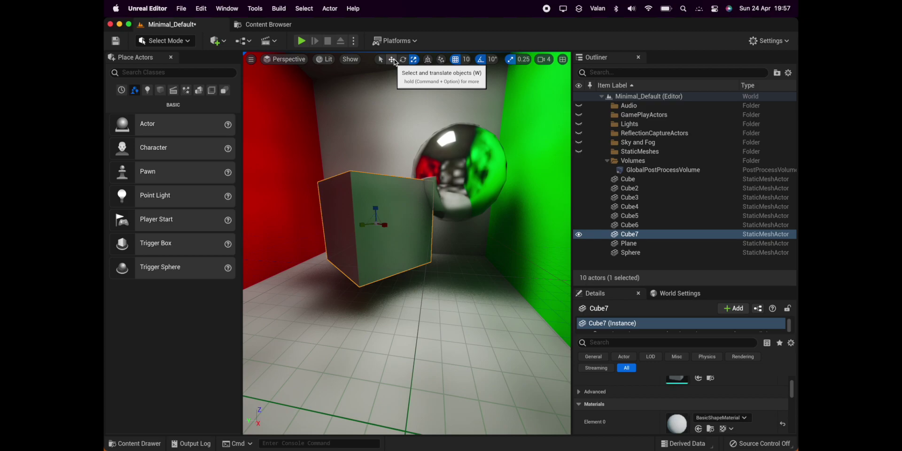
{"action": "left_click", "coordinate": [394, 60]}
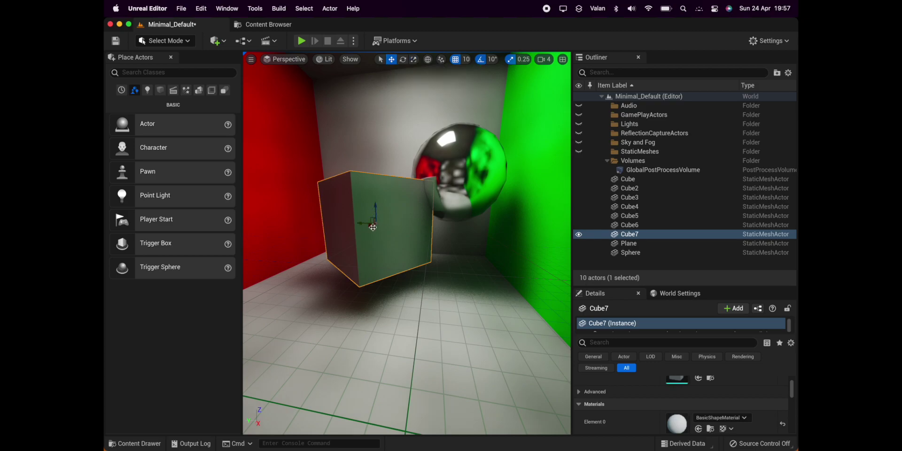
{"action": "mouse_move", "coordinate": [371, 227]}
{"action": "left_mouse_down"}
{"action": "mouse_move", "coordinate": [354, 244]}
{"action": "mouse_move", "coordinate": [359, 233]}
{"action": "mouse_move", "coordinate": [334, 225]}
{"action": "left_mouse_up"}
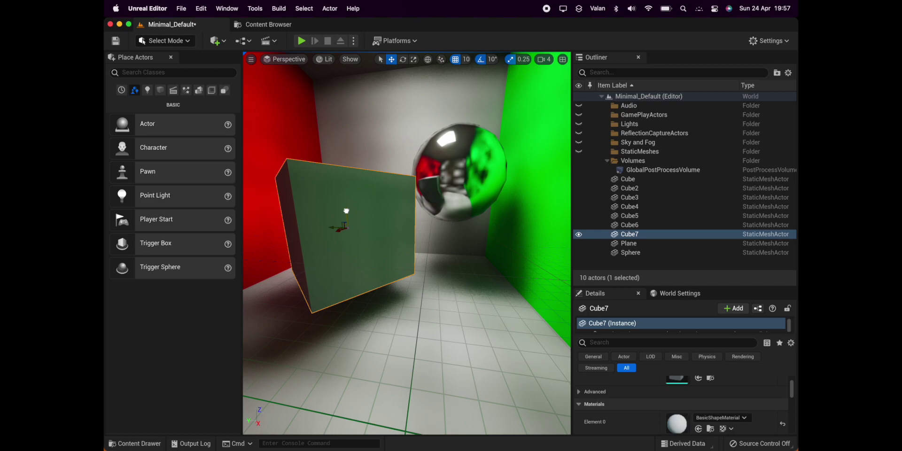
{"action": "left_click_drag", "start_coordinate": [346, 211], "coordinate": [347, 227]}
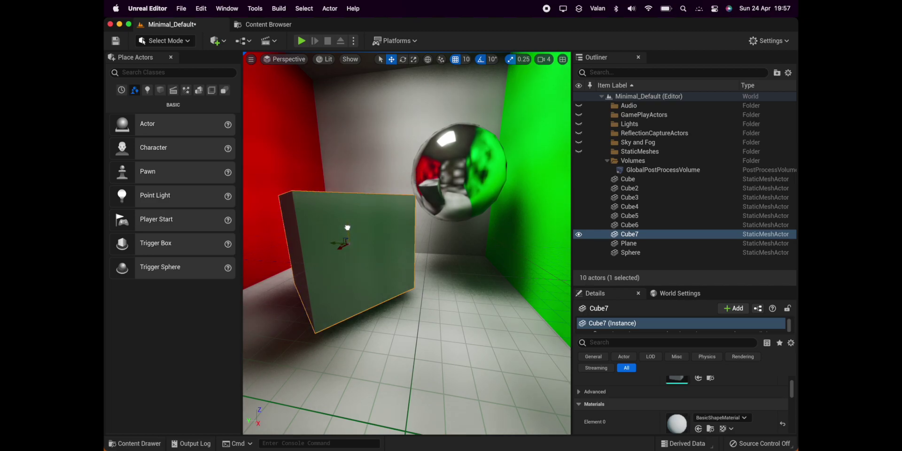
{"action": "left_click_drag", "start_coordinate": [348, 228], "coordinate": [347, 239]}
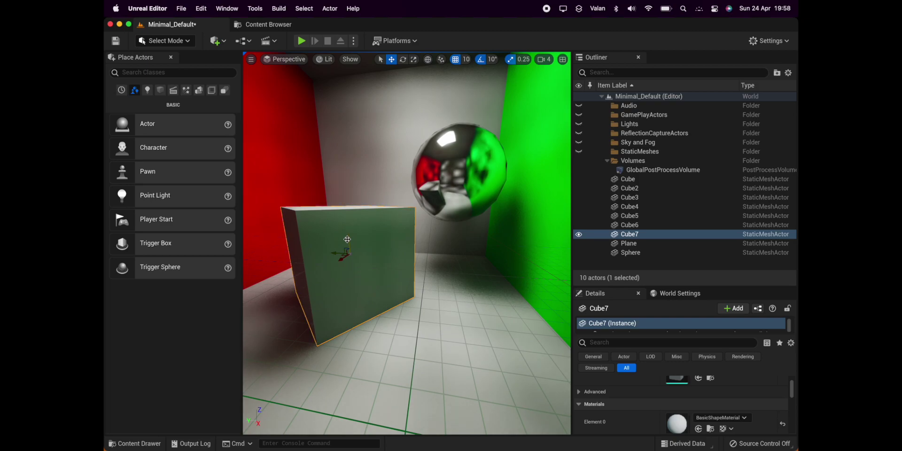
Step: Lift the chrome sphere along Z toward the ceiling, then reselect the large block
{"action": "left_click", "coordinate": [463, 174]}
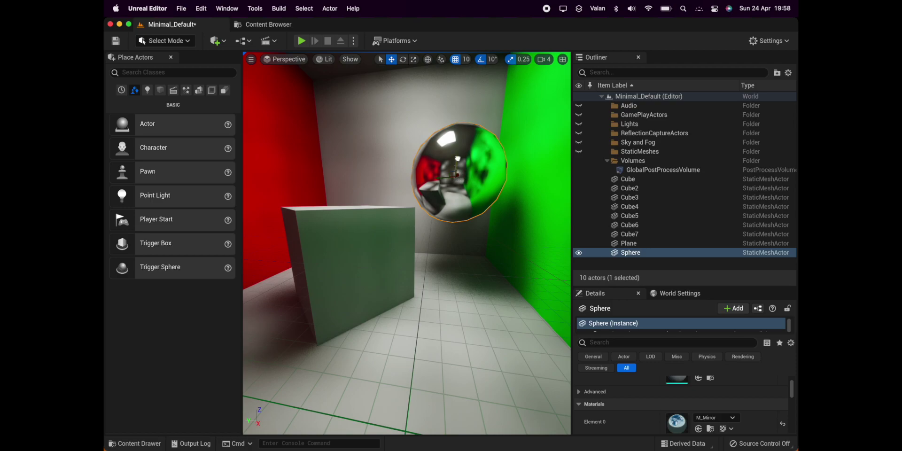
{"action": "left_click_drag", "start_coordinate": [457, 158], "coordinate": [458, 128]}
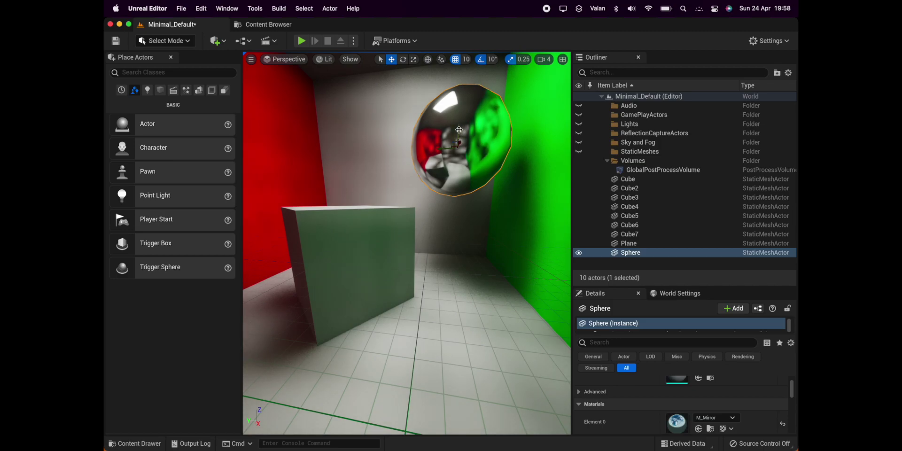
{"action": "left_click_drag", "start_coordinate": [458, 129], "coordinate": [457, 120]}
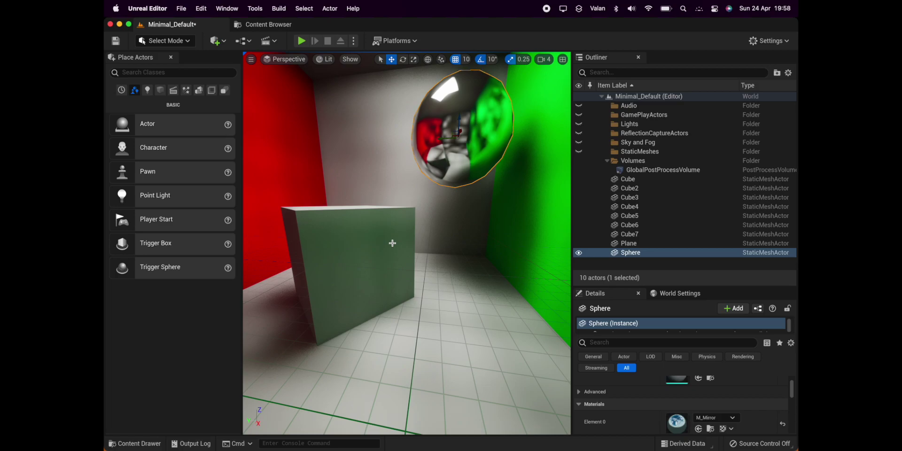
{"action": "left_click", "coordinate": [354, 247]}
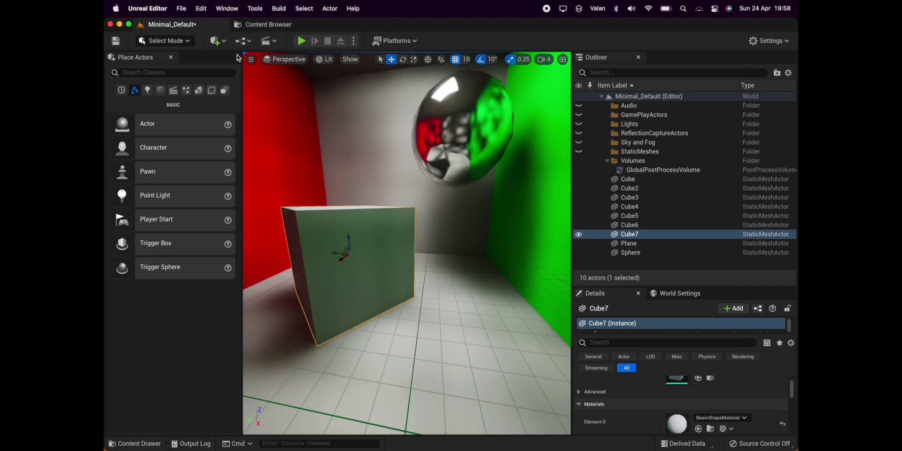
{"action": "left_click", "coordinate": [266, 25]}
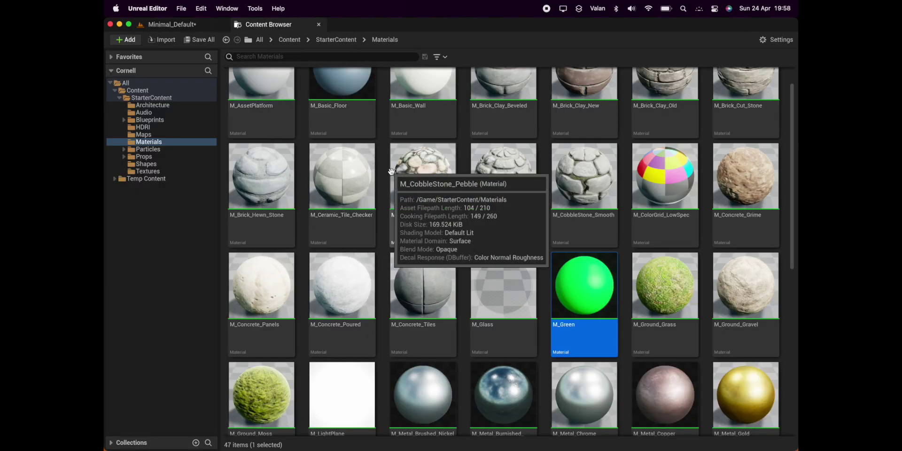
{"action": "scroll", "coordinate": [390, 172], "scroll_direction": "up", "scroll_amount": 1}
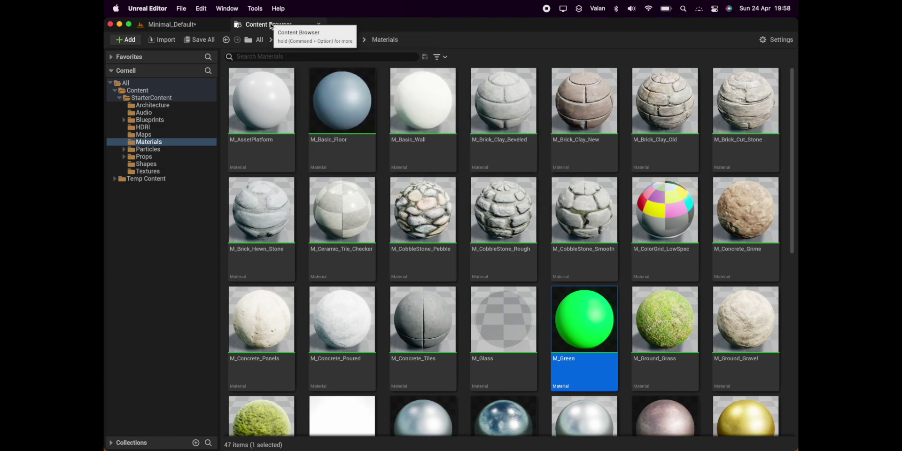
{"action": "left_click", "coordinate": [188, 25]}
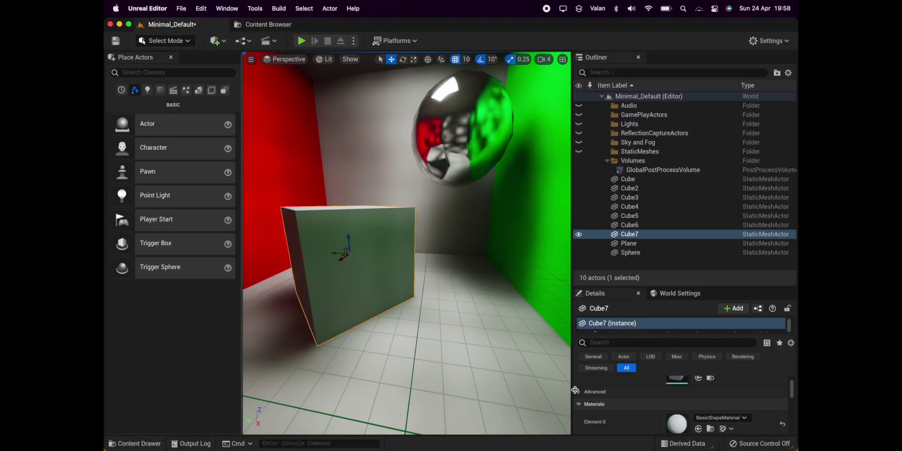
Step: Set Cube7's Element 0 material to M_Basic_Wall, then select Cube6
{"action": "left_click", "coordinate": [717, 419]}
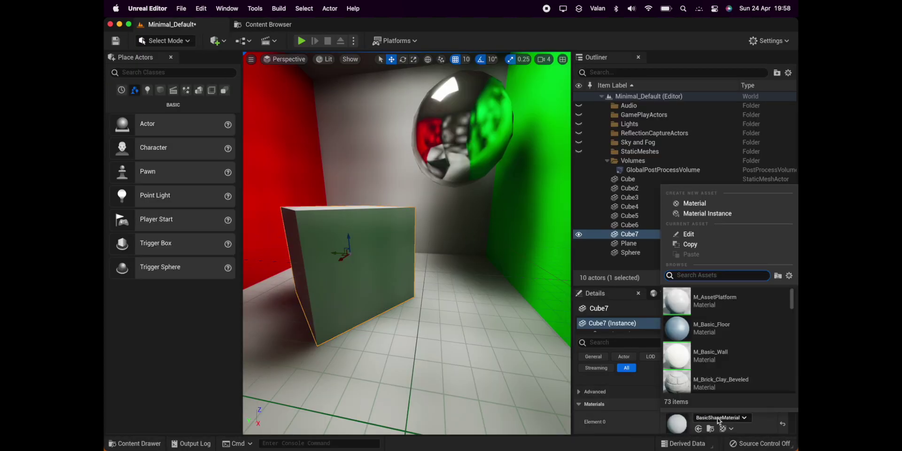
{"action": "left_click", "coordinate": [727, 354]}
{"action": "left_click", "coordinate": [683, 360]}
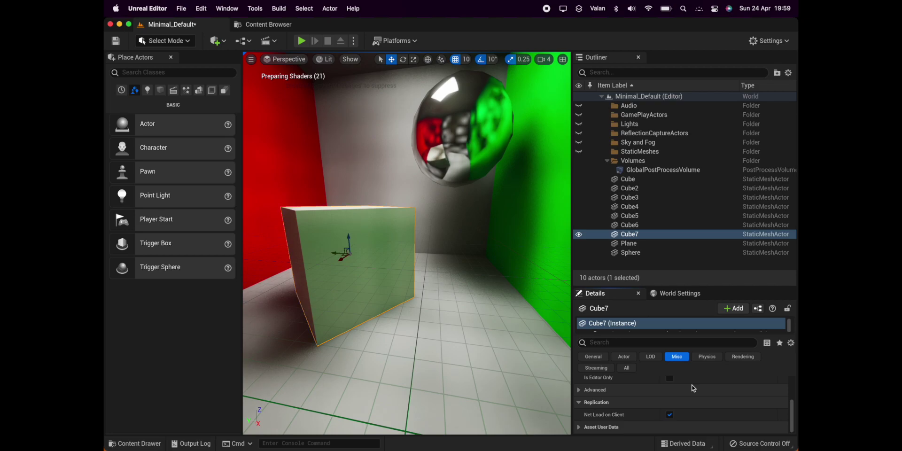
{"action": "left_click", "coordinate": [442, 294]}
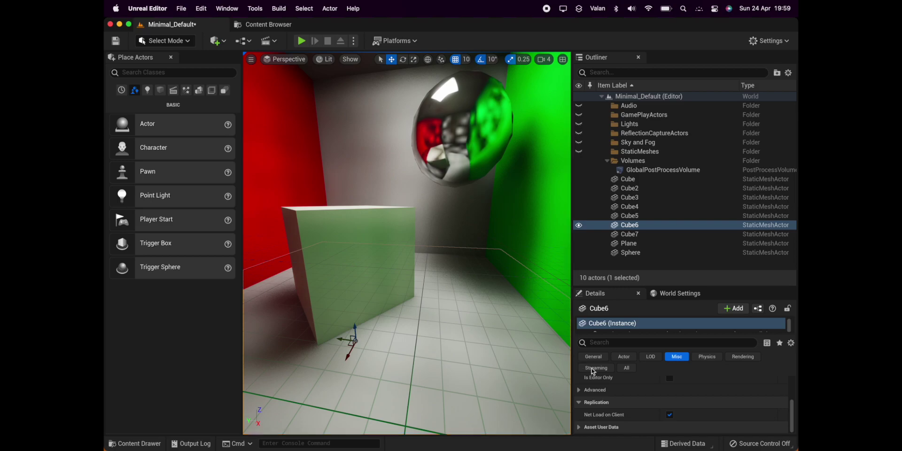
Step: Set Element 0 to M_Basic_Wall on Cube6, Cube and Cube5
{"action": "left_click", "coordinate": [627, 369]}
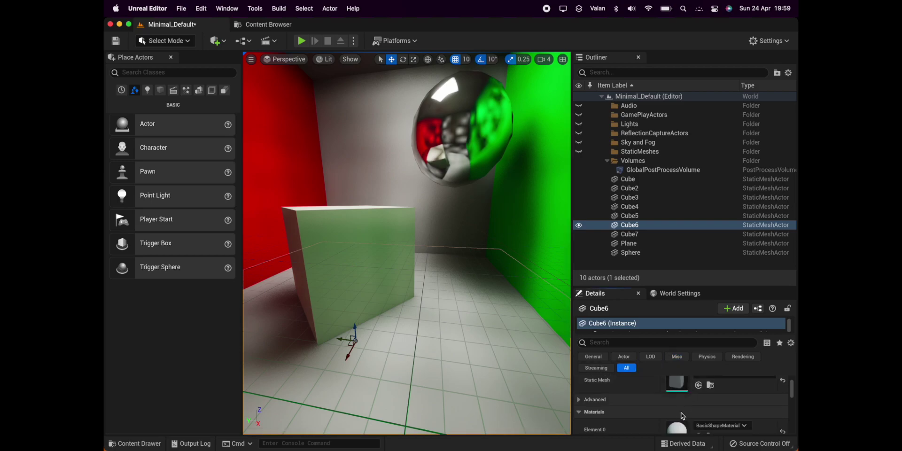
{"action": "left_click", "coordinate": [724, 426]}
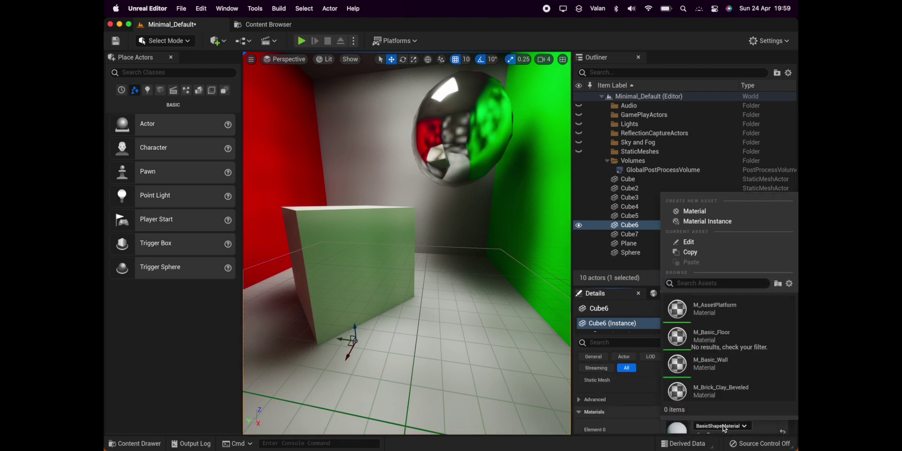
{"action": "left_click", "coordinate": [685, 372]}
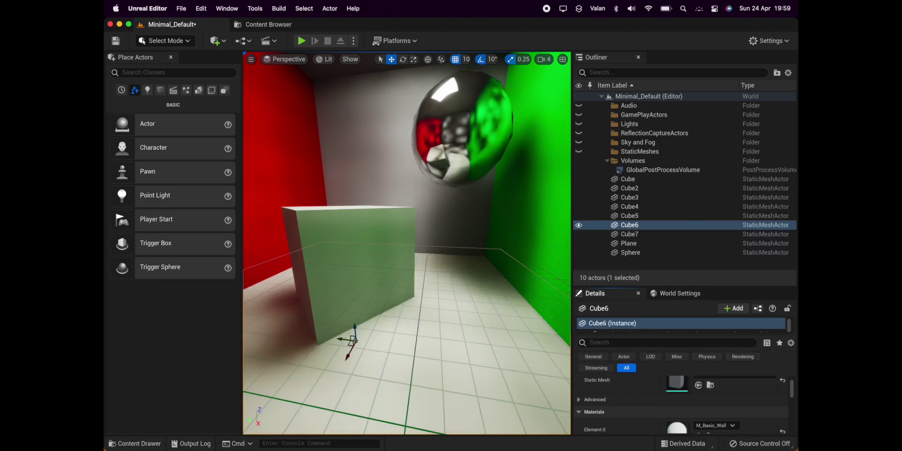
{"action": "left_click", "coordinate": [383, 162]}
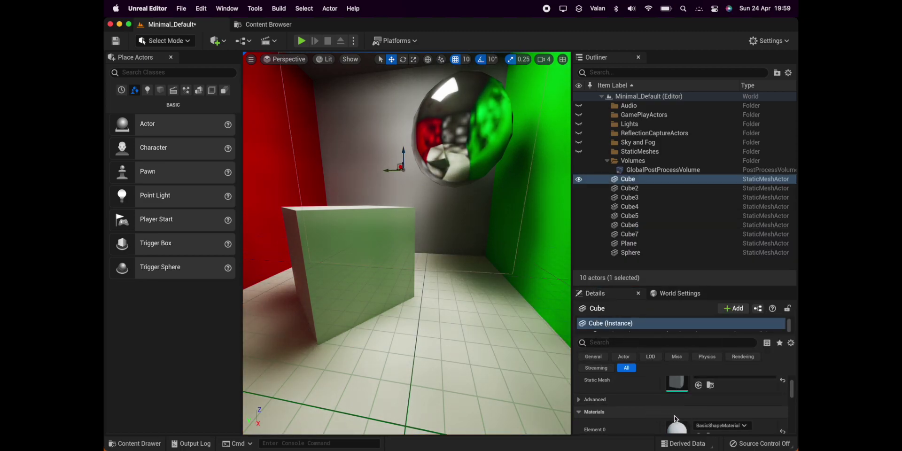
{"action": "left_click", "coordinate": [717, 425]}
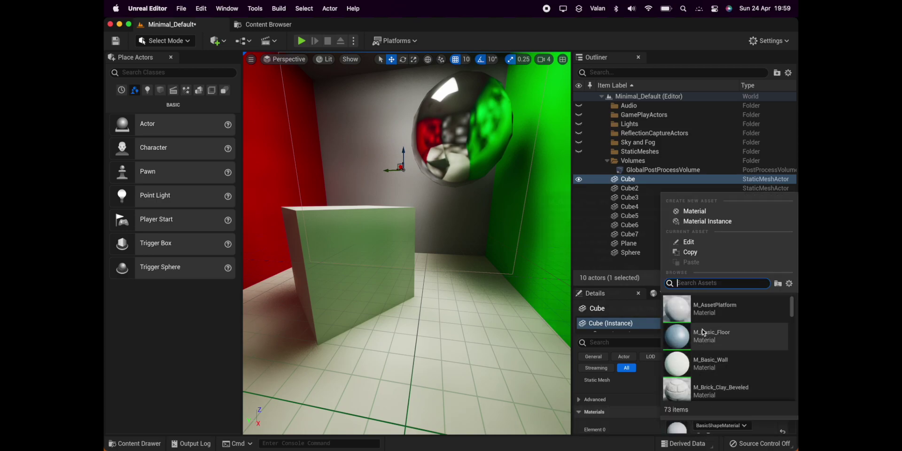
{"action": "left_click", "coordinate": [708, 358]}
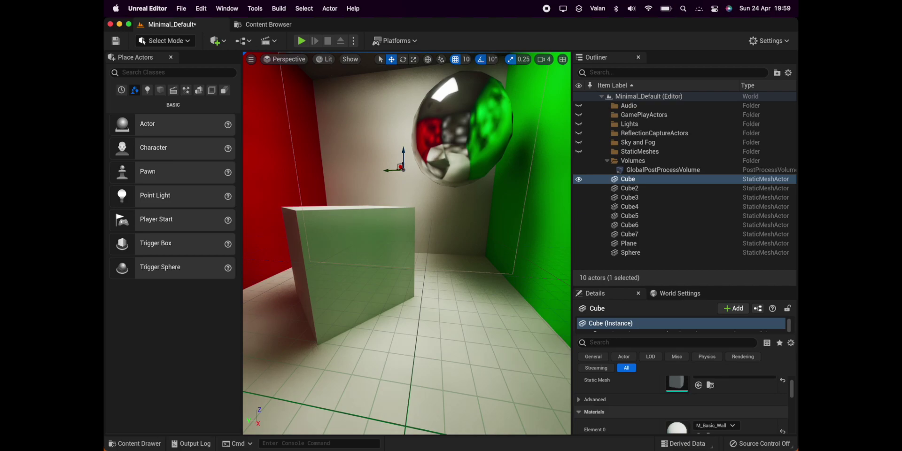
{"action": "left_click", "coordinate": [331, 70]}
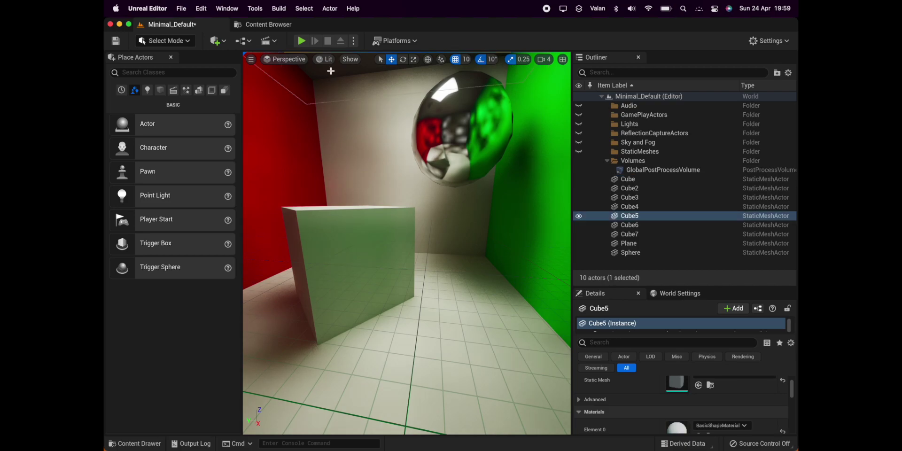
{"action": "left_click", "coordinate": [728, 426]}
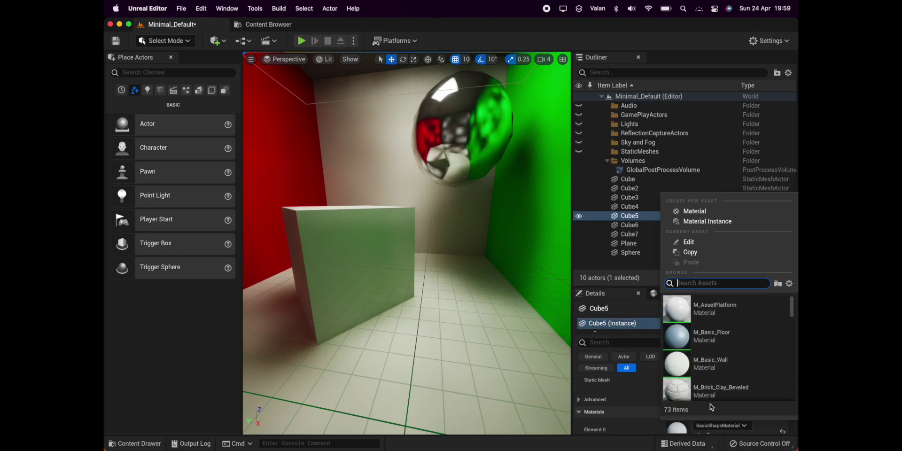
{"action": "left_click", "coordinate": [710, 364]}
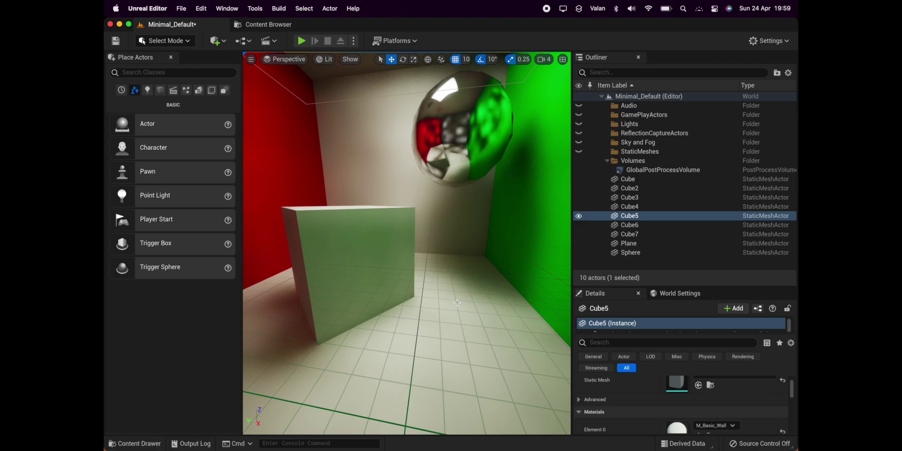
{"action": "right_click_drag", "start_coordinate": [457, 302], "coordinate": [457, 303]}
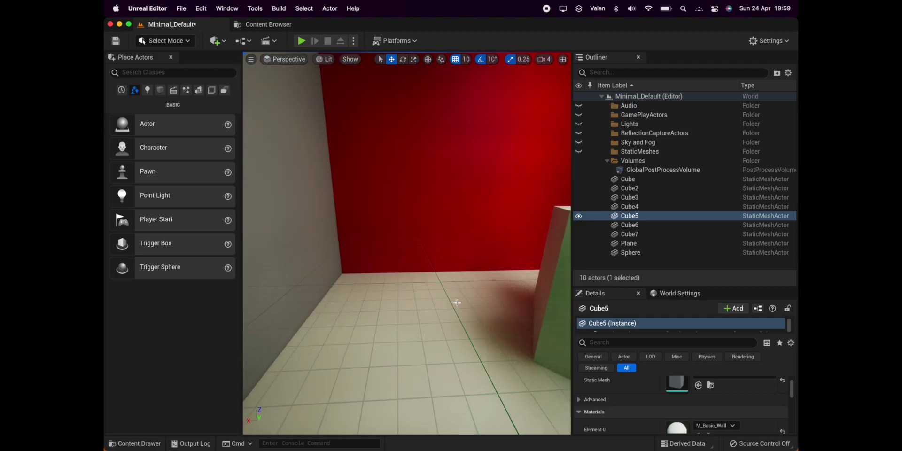
Step: Set Cube2's Element 0 material to M_Basic_Wall, then bring up the Build menu
{"action": "left_click", "coordinate": [286, 269]}
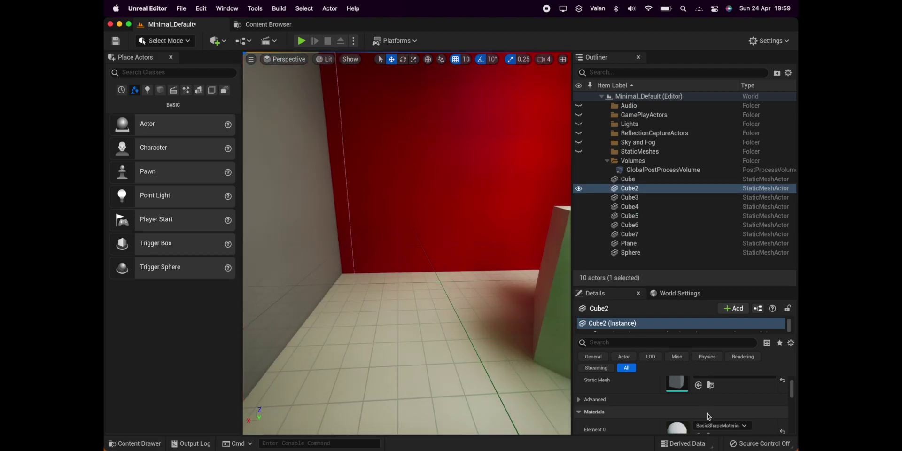
{"action": "left_click", "coordinate": [719, 425]}
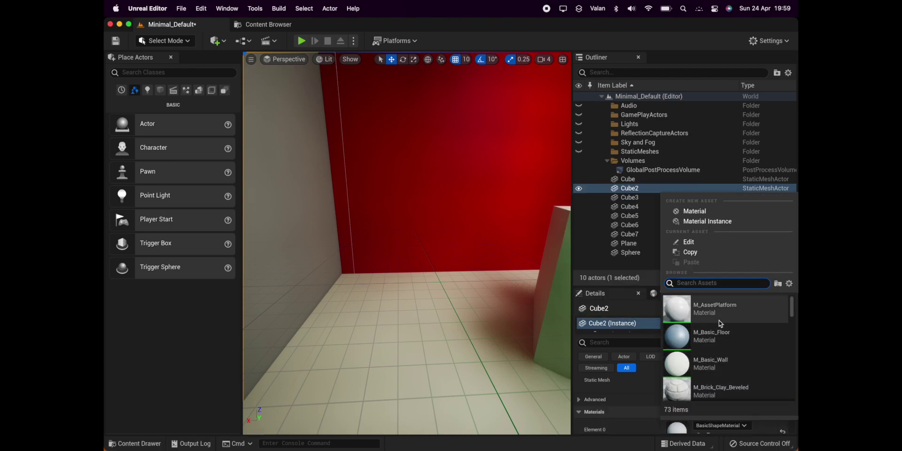
{"action": "left_click", "coordinate": [708, 365]}
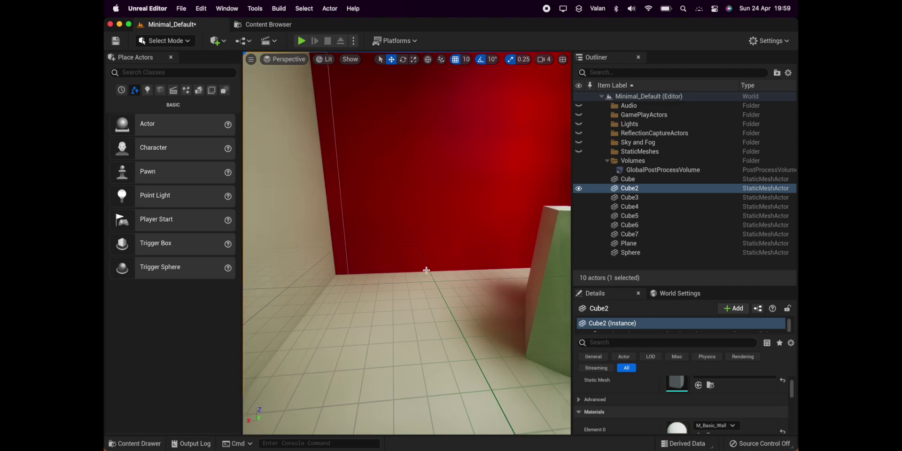
{"action": "scroll", "coordinate": [427, 270], "scroll_direction": "down", "scroll_amount": 10}
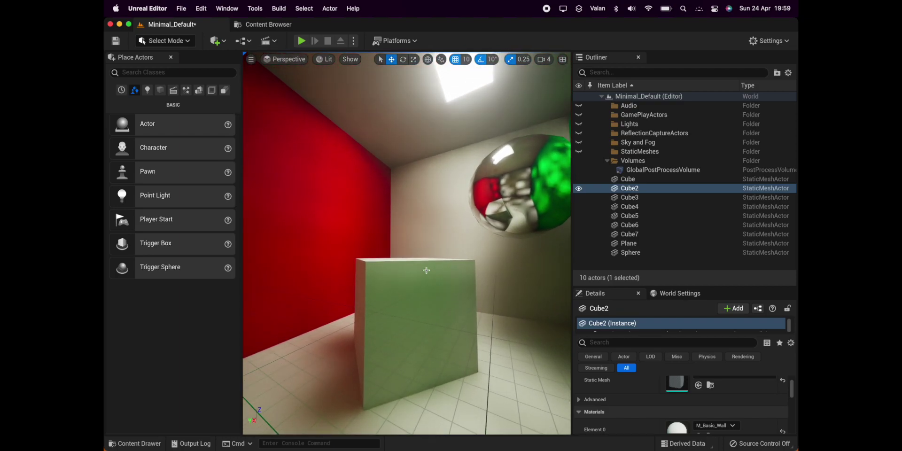
{"action": "scroll", "coordinate": [427, 271], "scroll_direction": "right", "scroll_amount": 10}
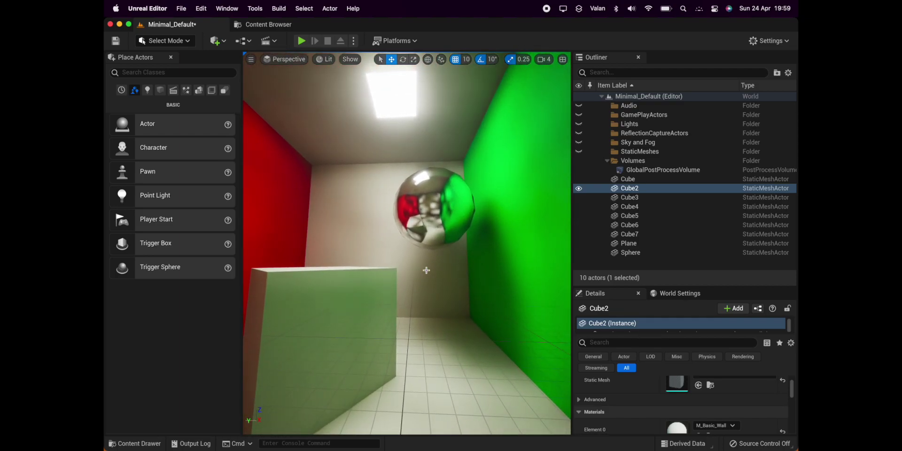
{"action": "scroll", "coordinate": [427, 270], "scroll_direction": "up", "scroll_amount": 5}
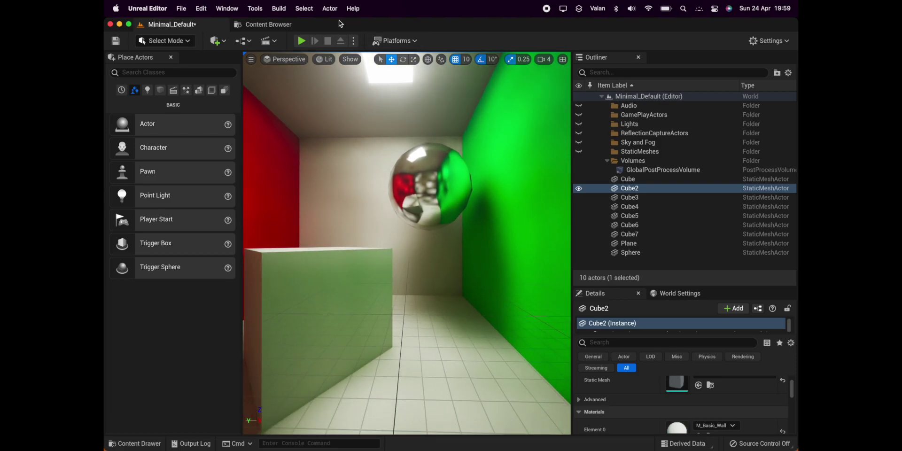
{"action": "left_click", "coordinate": [281, 9]}
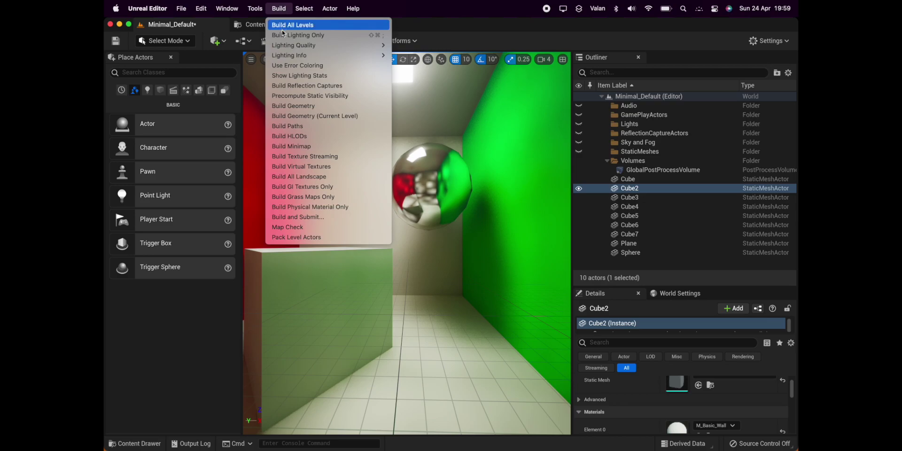